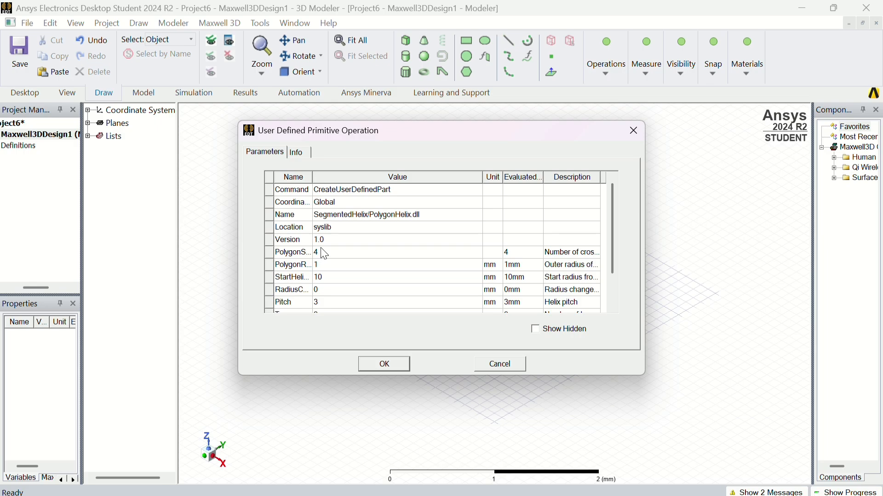
Set the polygon helix's number of cross-section segments to 0 and its polygon outer radius to 3 mm.
left_click(325, 254)
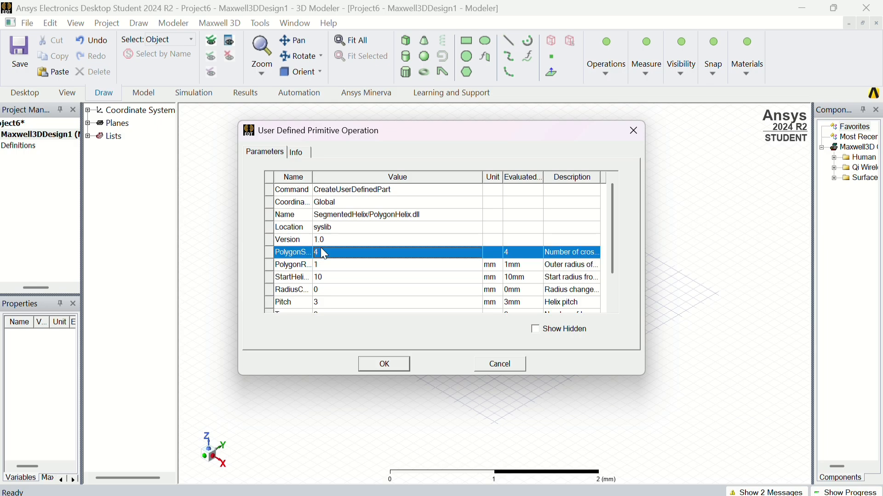
left_click(324, 253)
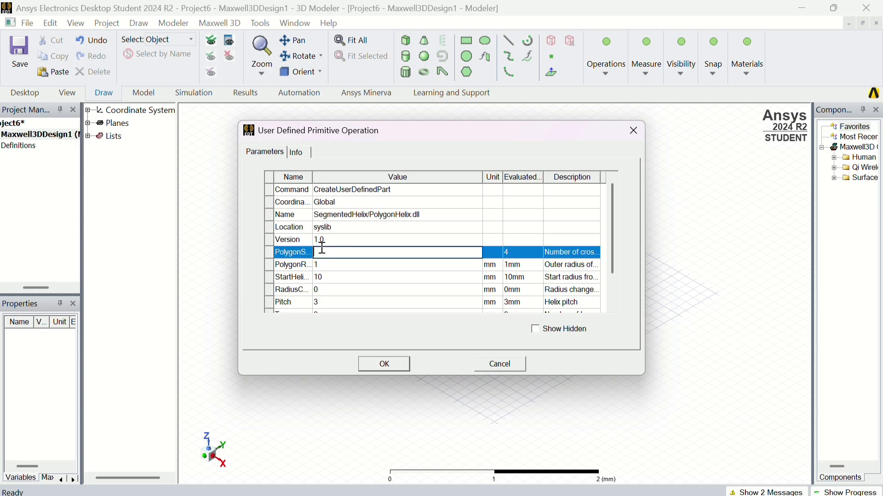
type("0")
left_click(327, 264)
left_click(327, 264)
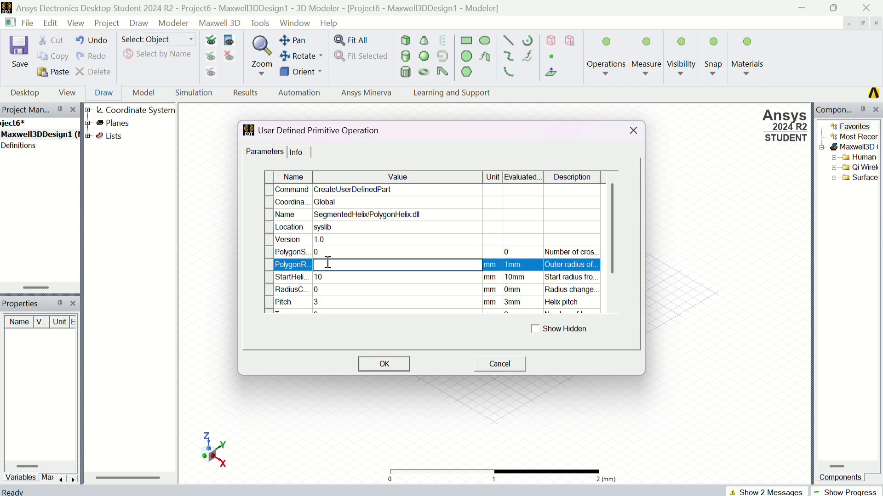
type("3")
Set the helix's start radius to 40 mm and its pitch to 8.01 mm.
left_click(331, 278)
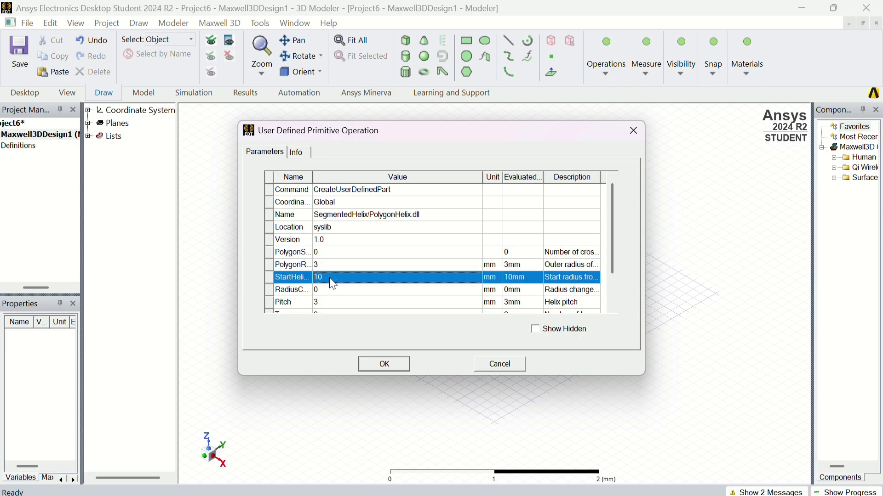
left_click(331, 277)
key("BackSpace")
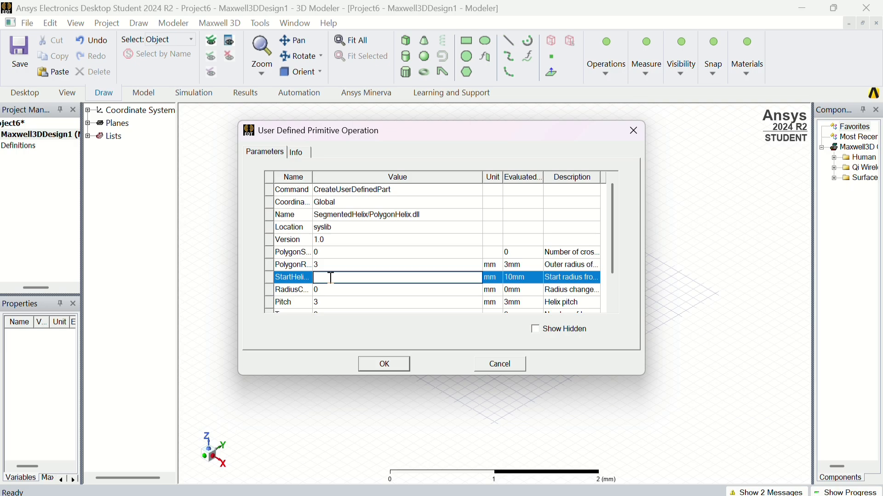
type("40")
left_click(331, 302)
left_click(331, 303)
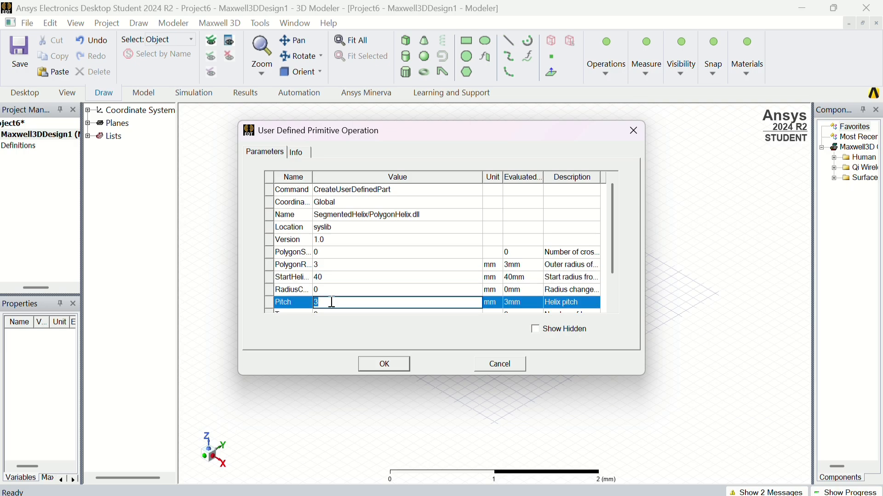
key("BackSpace")
type("8.01")
Set the number of turns to 3, create the helix and deselect it.
scroll(421, 254, "down", 1)
left_click(387, 278)
left_click(387, 278)
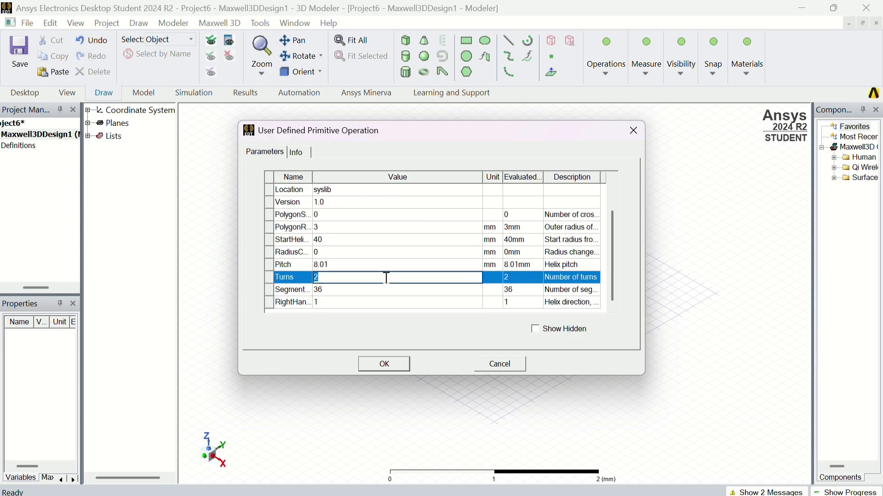
type("3")
left_click(396, 362)
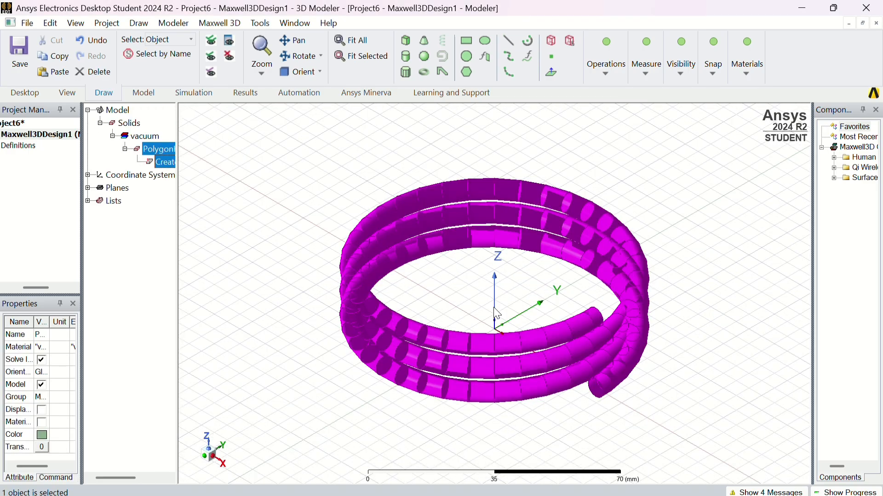
left_click(691, 278)
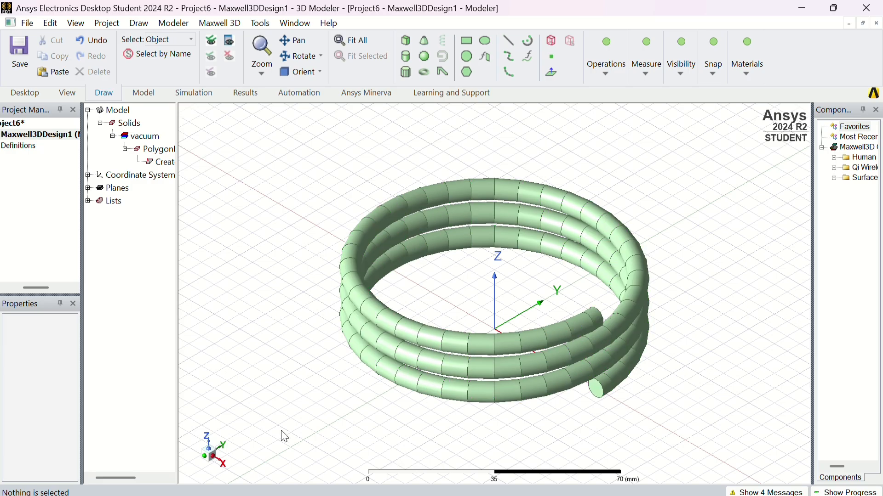
mouse_move(210, 460)
left_mouse_down()
mouse_move(221, 455)
mouse_move(212, 442)
mouse_move(191, 453)
mouse_move(198, 457)
left_mouse_up()
left_click(198, 457)
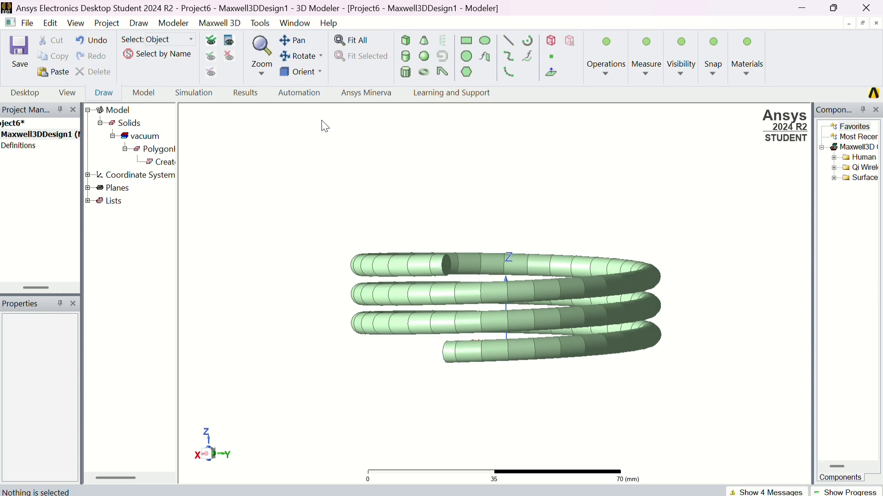
left_click(296, 72)
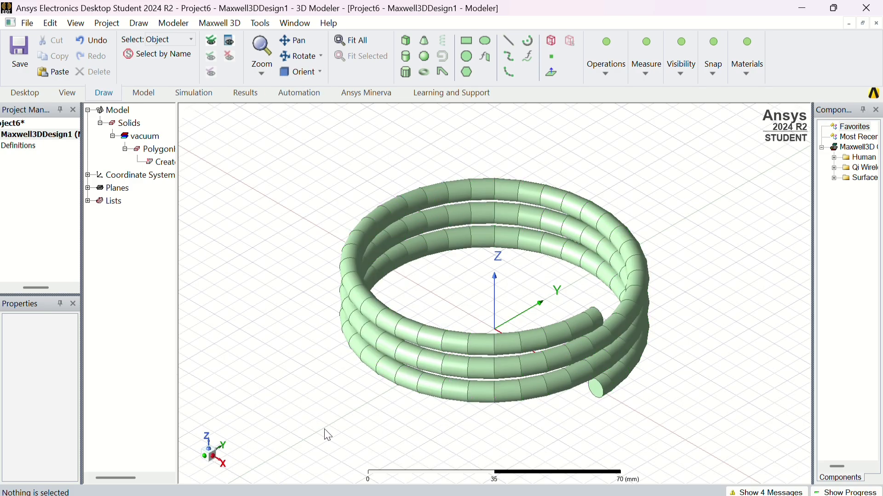
left_click_drag(218, 447, 215, 449)
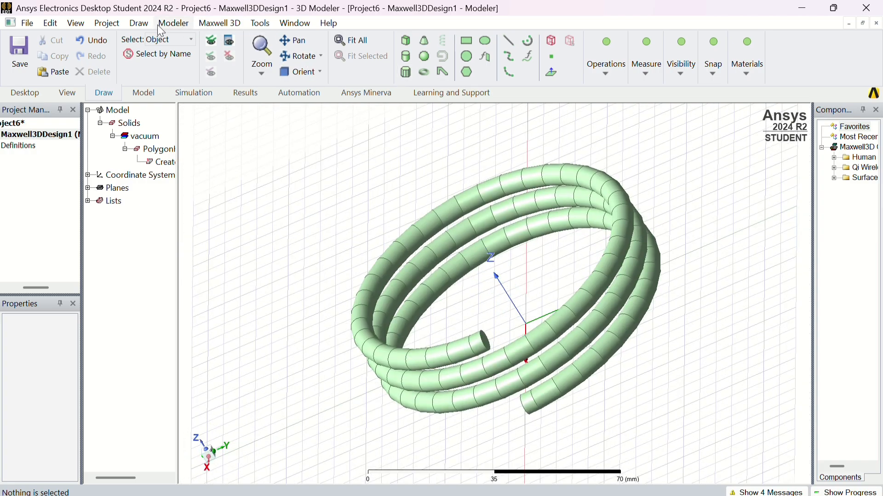
left_click(139, 23)
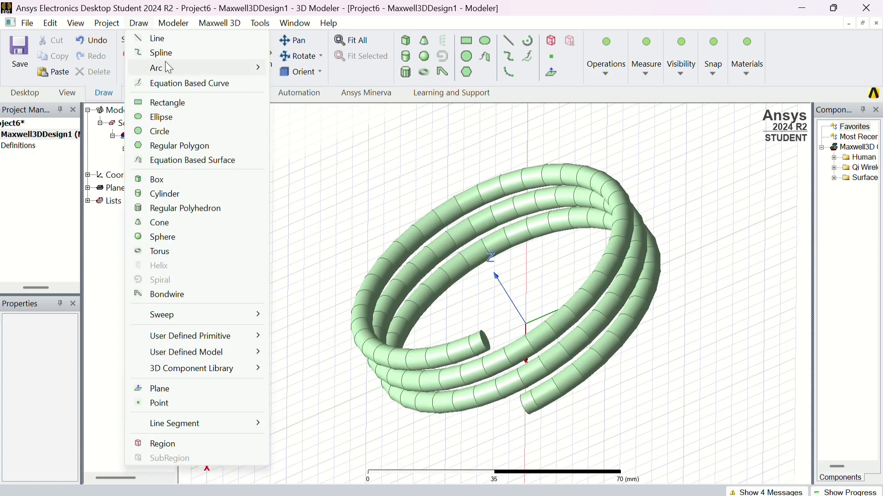
left_click(170, 37)
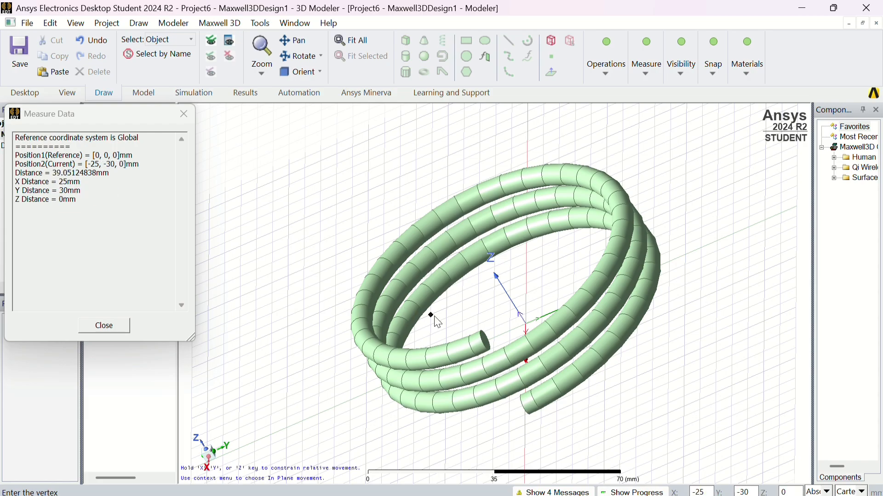
left_click(487, 342)
key("Escape")
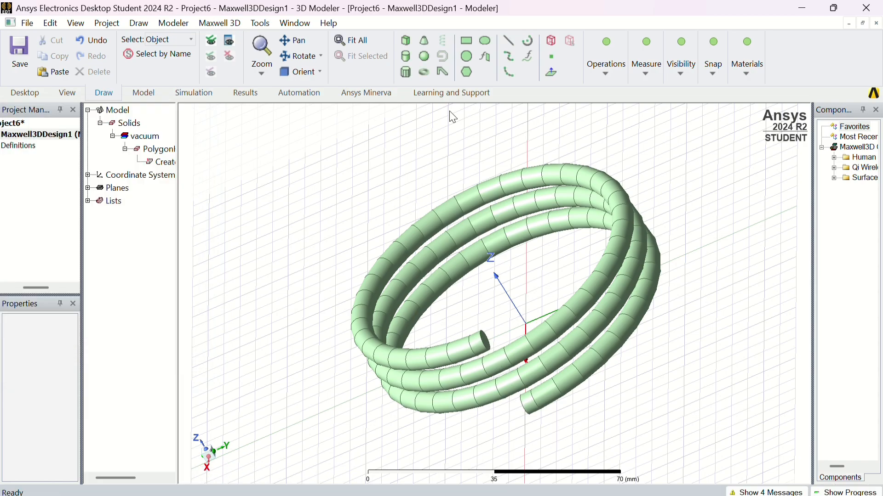
Draw a two-segment line from the centre of the helix's upper end face through about (40, 10, 25) to about (65, 10, 25) mm.
mouse_move(217, 462)
left_mouse_down()
mouse_move(211, 457)
mouse_move(212, 464)
left_mouse_up()
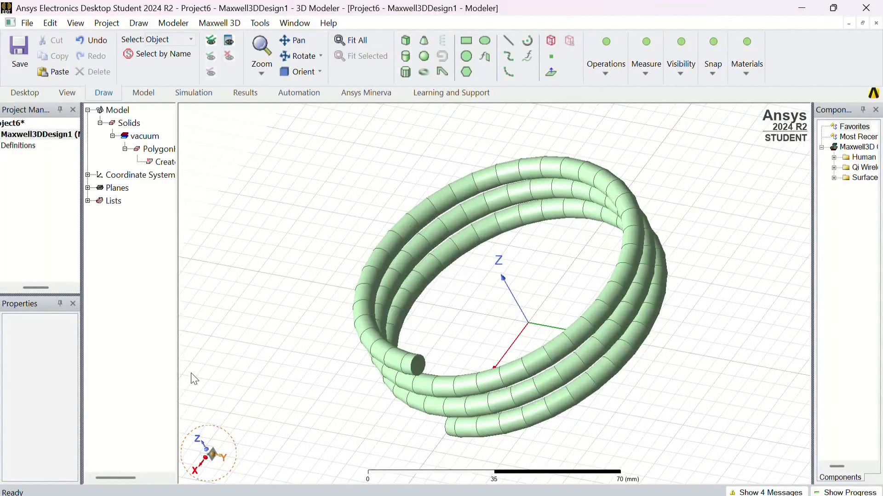
left_click(146, 22)
left_click(155, 36)
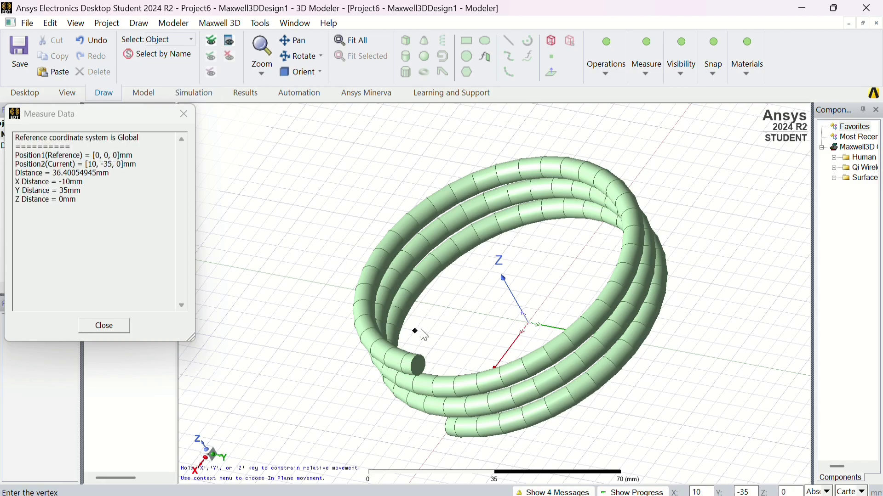
left_click(419, 365)
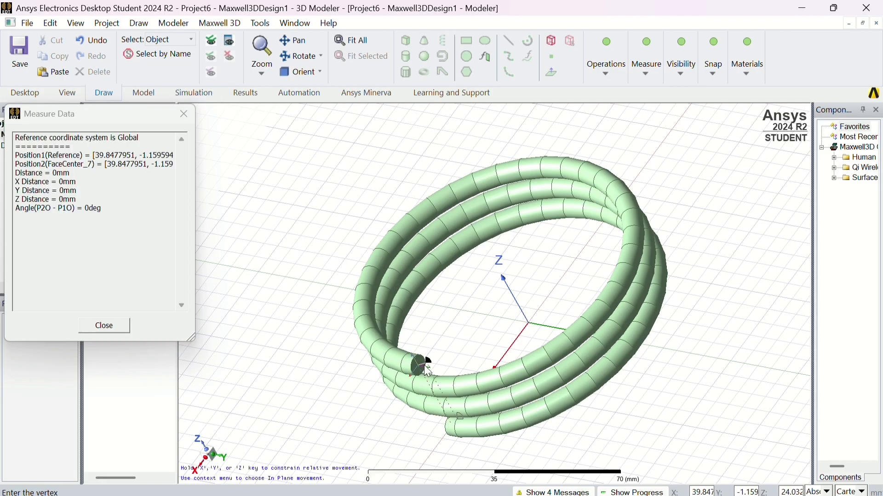
left_click(449, 374)
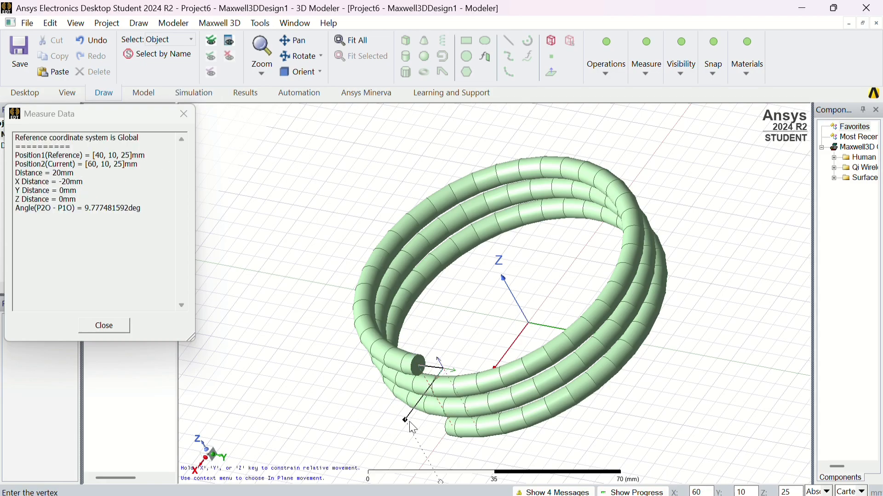
double_click(399, 436)
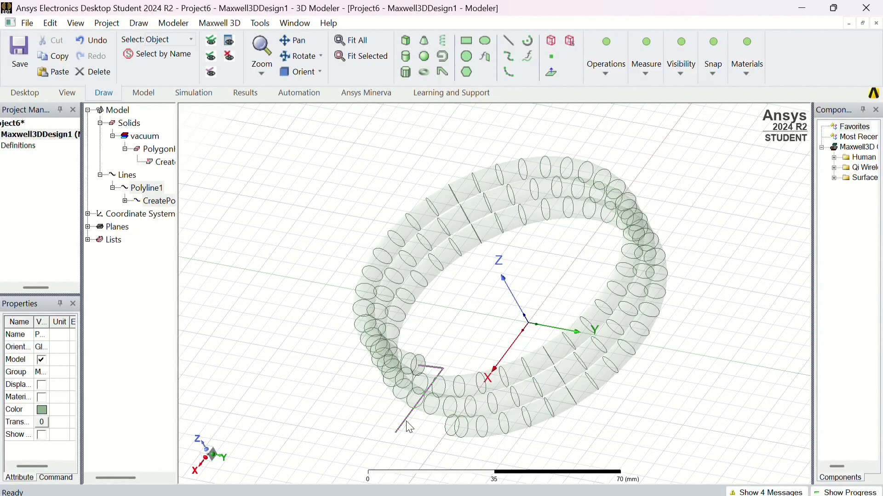
Set the Y coordinate of Point1 to 0 in the polyline's first segment.
left_click(125, 201)
double_click(168, 214)
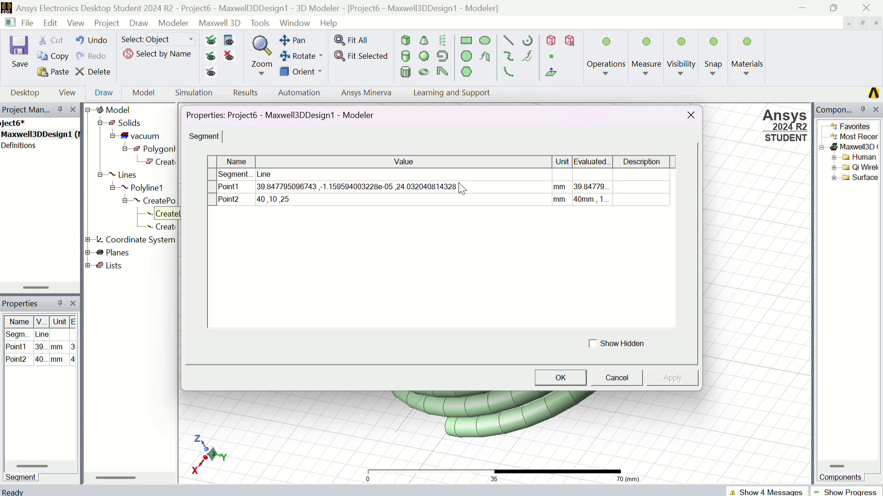
left_click(332, 192)
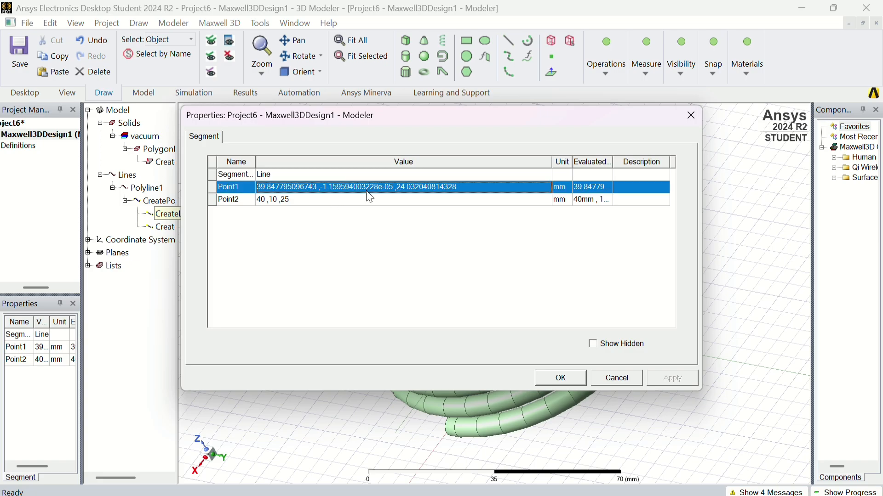
left_click(366, 191)
left_click(393, 187)
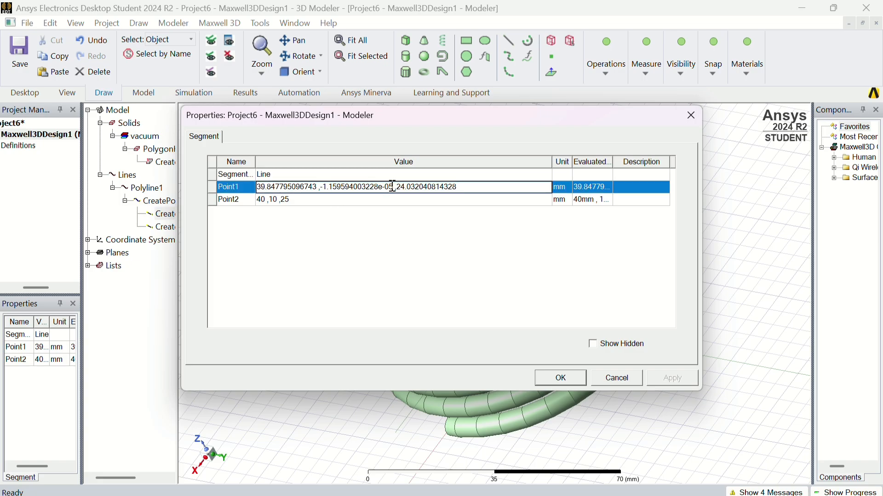
key("BackSpace")
key("BackSpace")
key("BackSpace")
key("BackSpace")
key("BackSpace")
key("BackSpace")
key("BackSpace")
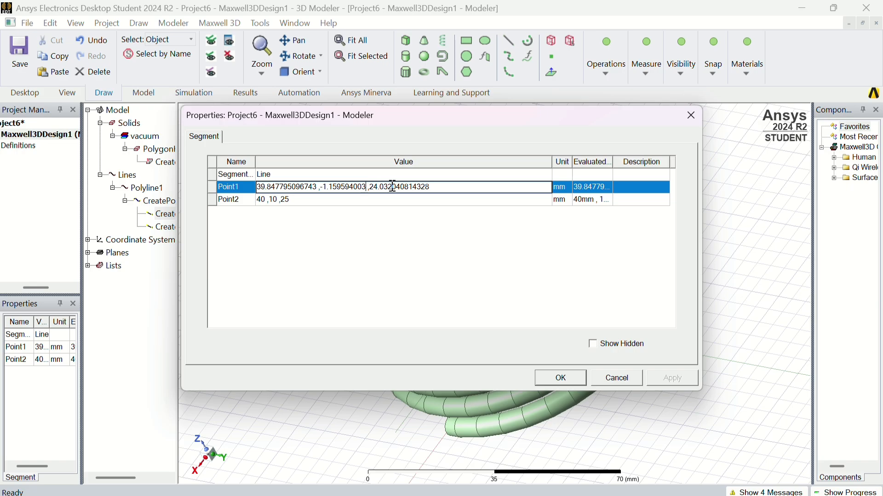
key("BackSpace")
key("BackSpace")
key("BackSpace")
key("BackSpace")
key("BackSpace")
key("BackSpace")
key("BackSpace")
key("BackSpace")
key("BackSpace")
key("BackSpace")
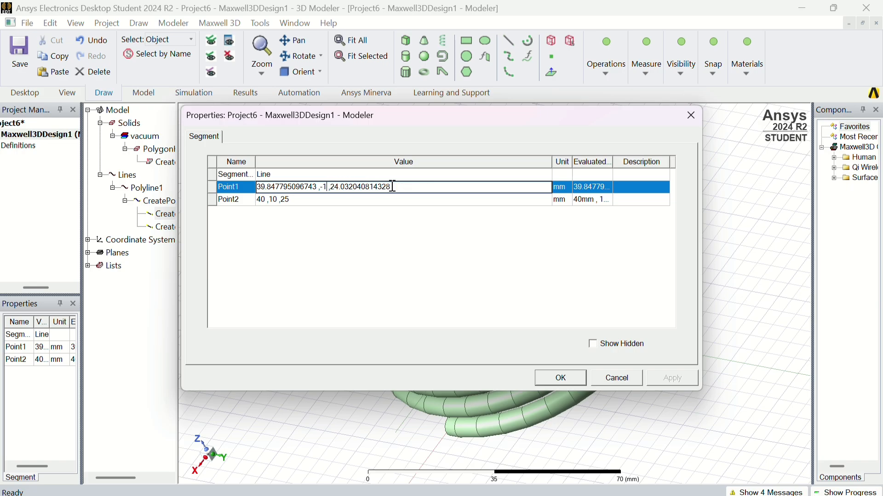
key("BackSpace")
key("BackSpace")
type("0")
Set Point1's Z coordinate to 24.03 and its X coordinate to 39.8477879236 in the first segment.
left_click(425, 187)
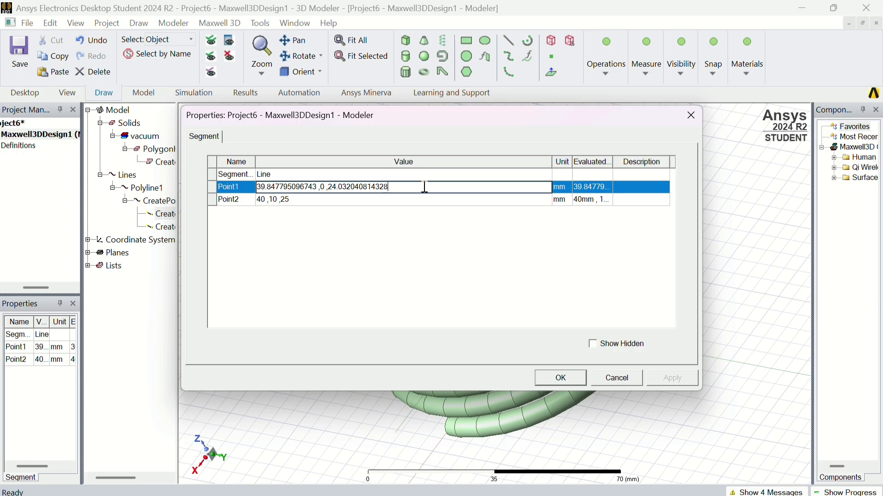
key("BackSpace")
key("BackSpace")
key("BackSpace")
key("BackSpace")
key("BackSpace")
key("BackSpace")
key("BackSpace")
key("BackSpace")
key("BackSpace")
key("BackSpace")
left_click(317, 186)
key("BackSpace")
key("BackSpace")
key("BackSpace")
key("BackSpace")
key("BackSpace")
key("BackSpace")
key("BackSpace")
key("BackSpace")
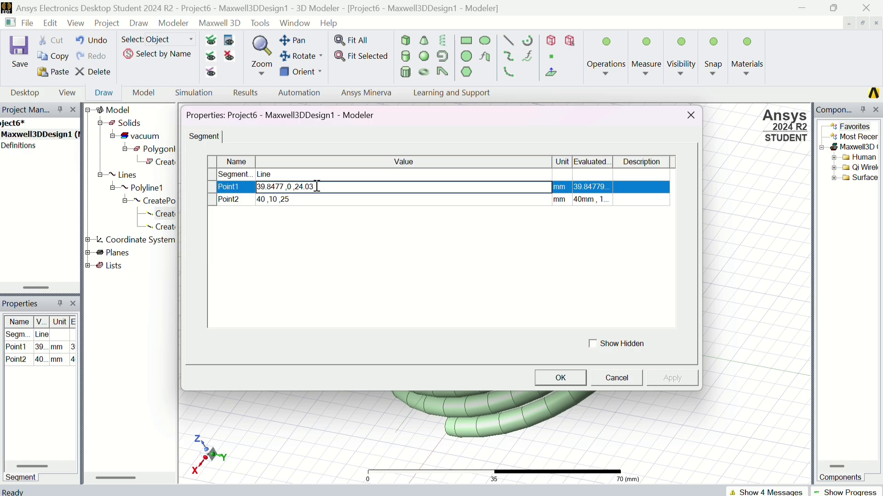
type("87")
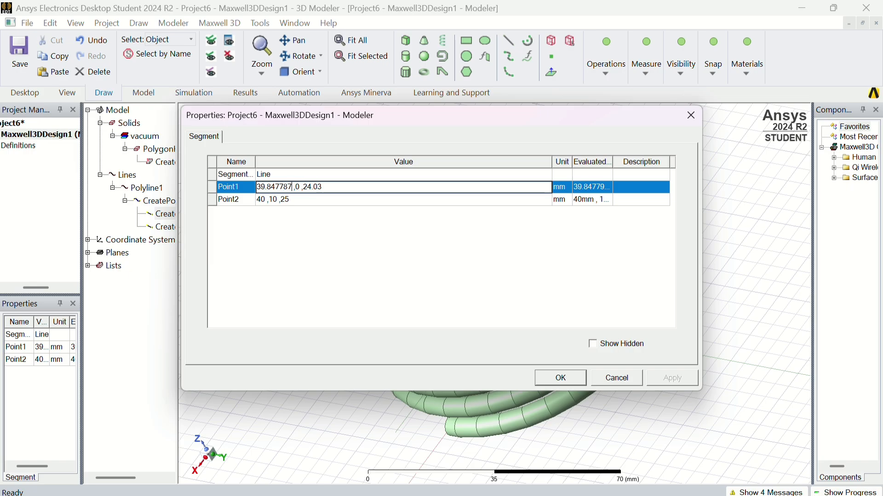
type("92")
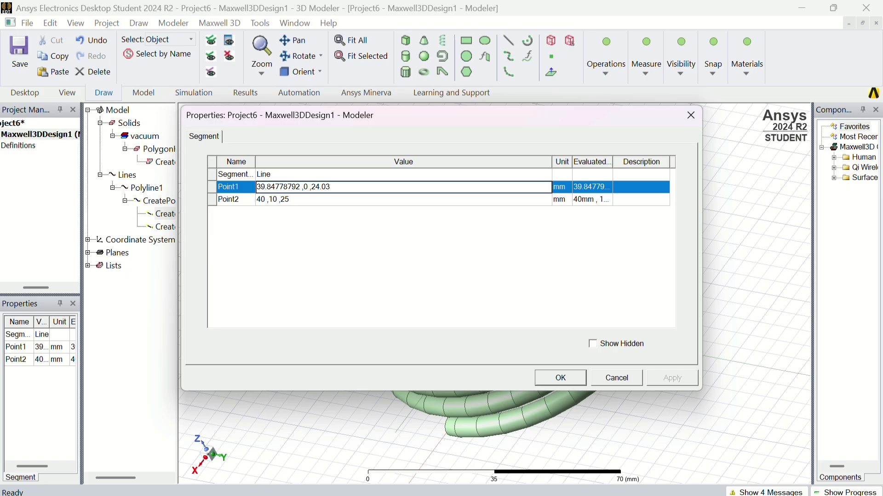
type("36")
Copy Point1's coordinates into the first segment's Point2, change Y to make it 39.8477879236, 5, 24.03, and apply the edits.
left_click_drag(350, 188, 258, 193)
key("ctrl+c")
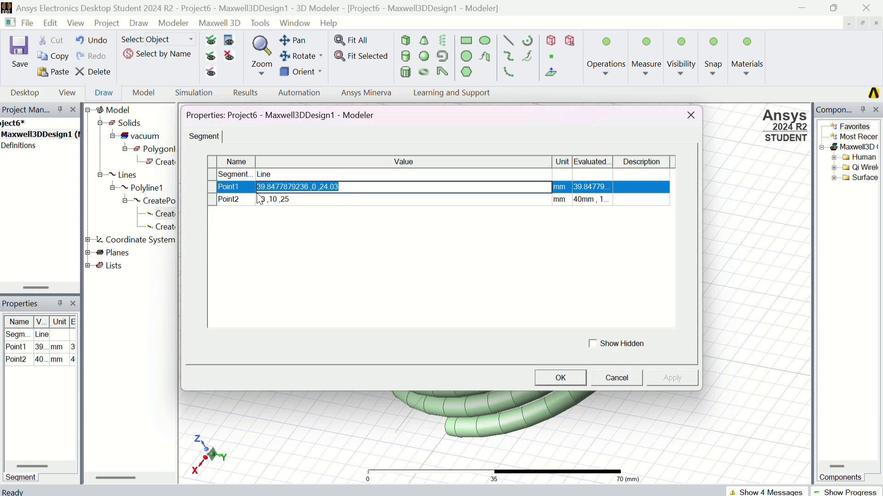
left_click(315, 201)
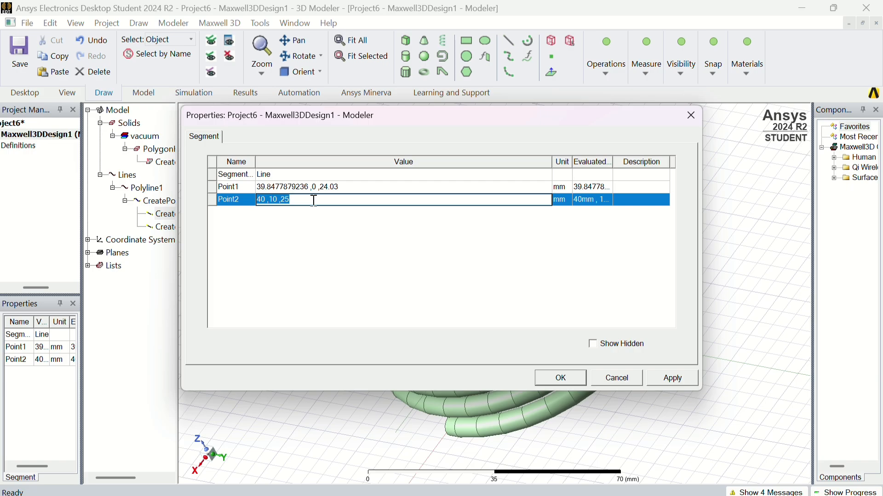
key("ctrl+v")
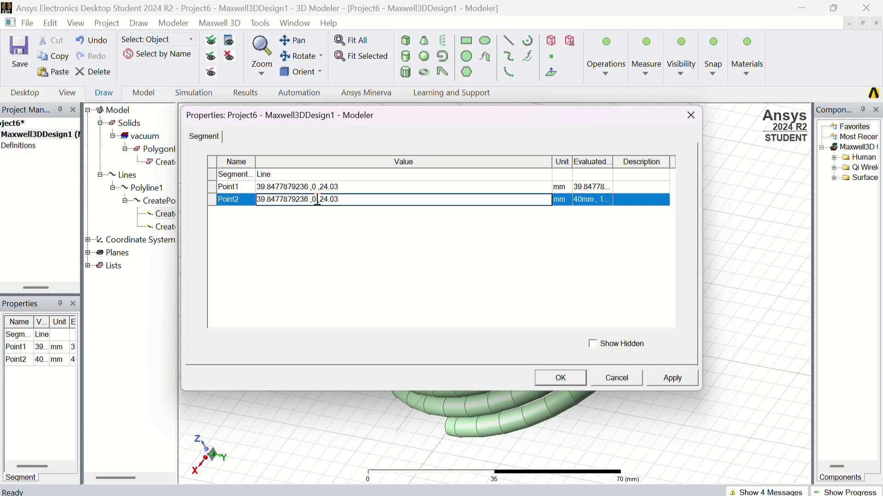
left_click(317, 201)
key("BackSpace")
type("5")
left_click(664, 380)
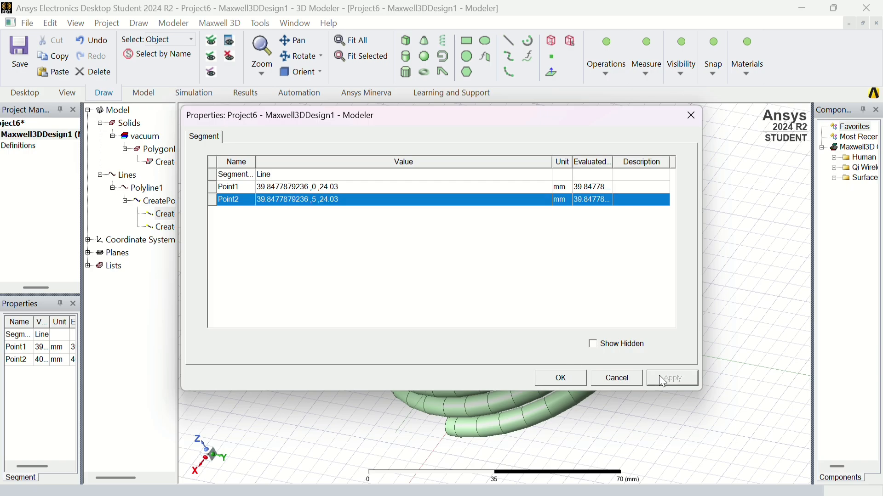
left_click(558, 376)
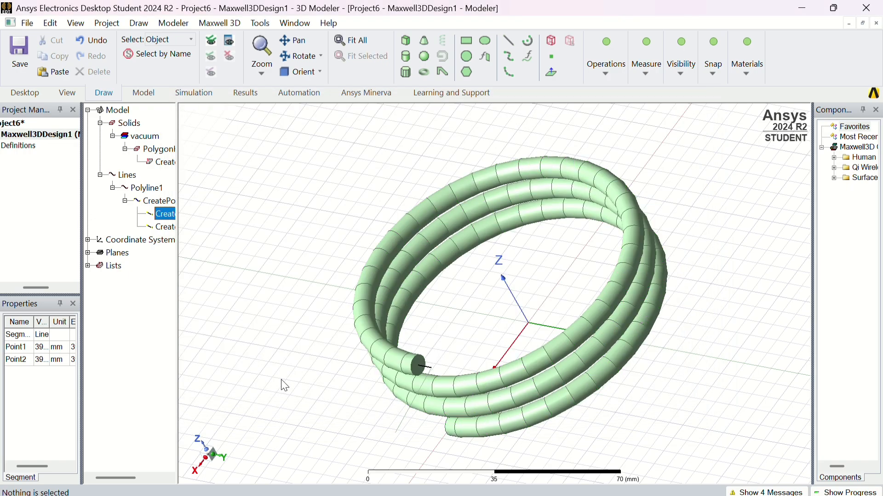
Copy Point1's coordinates into Point2 of the polyline's second segment.
double_click(174, 225)
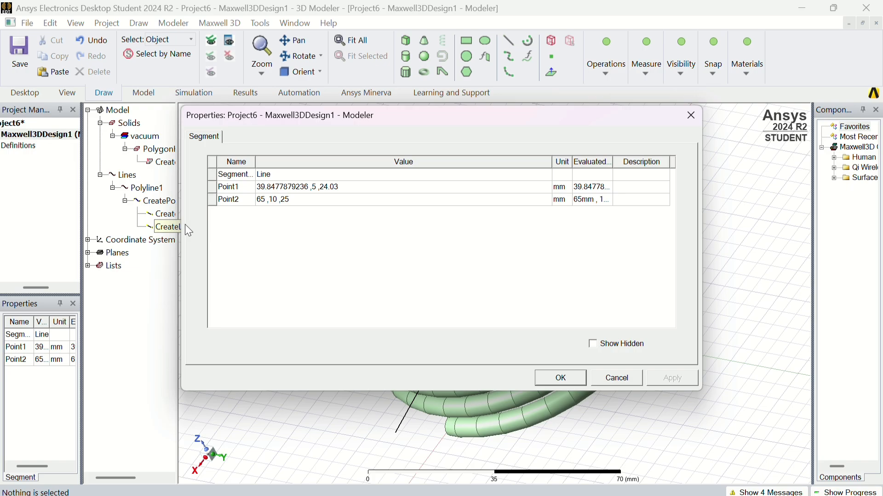
left_click(323, 186)
left_click(325, 187)
key("ctrl+c")
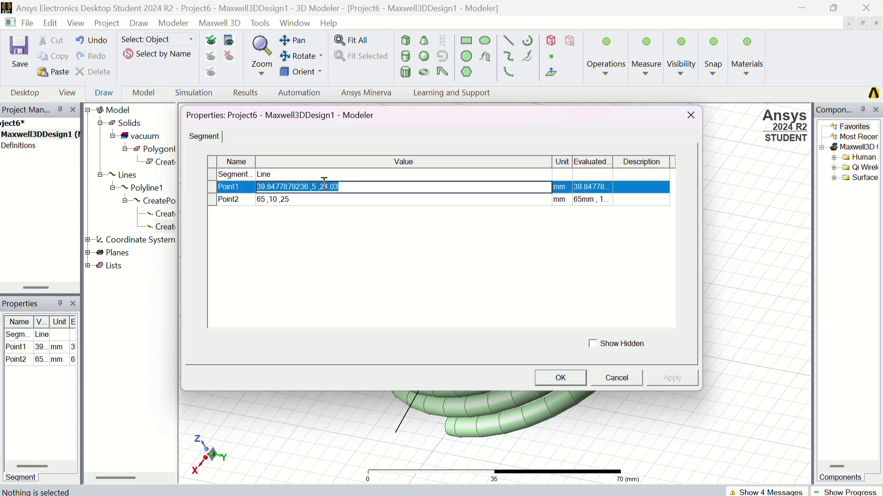
left_click(323, 200)
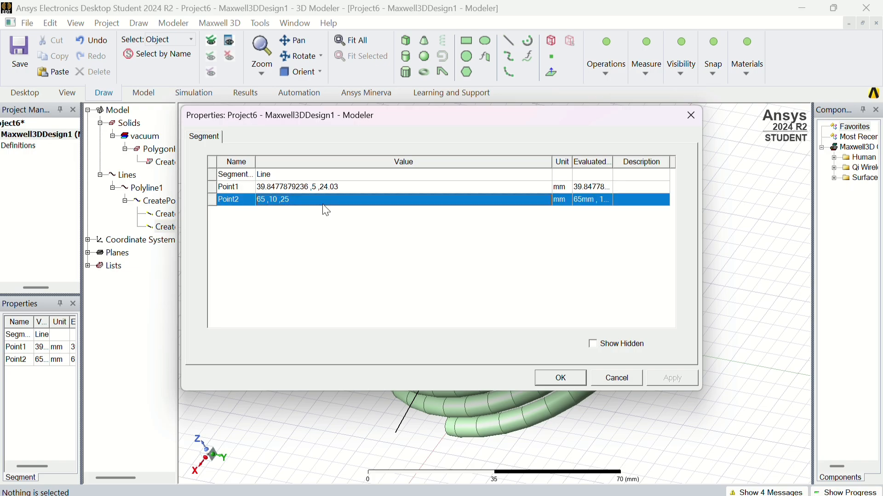
left_click(325, 200)
key("ctrl+v")
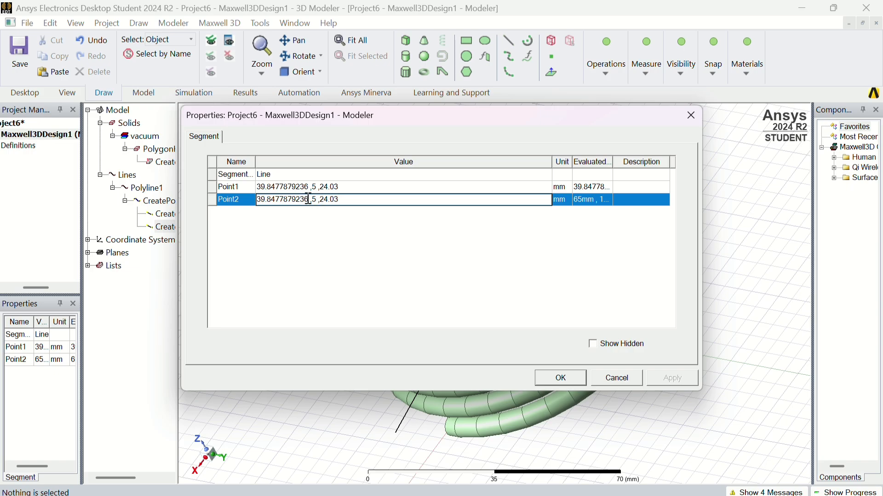
Change the X coordinate of the second segment's Point2 to 500, making it 500, 5, 24.03, and accept the edit.
key("BackSpace")
key("BackSpace")
key("BackSpace")
key("BackSpace")
key("BackSpace")
key("BackSpace")
key("BackSpace")
key("BackSpace")
key("BackSpace")
key("BackSpace")
key("BackSpace")
key("BackSpace")
key("BackSpace")
type("500")
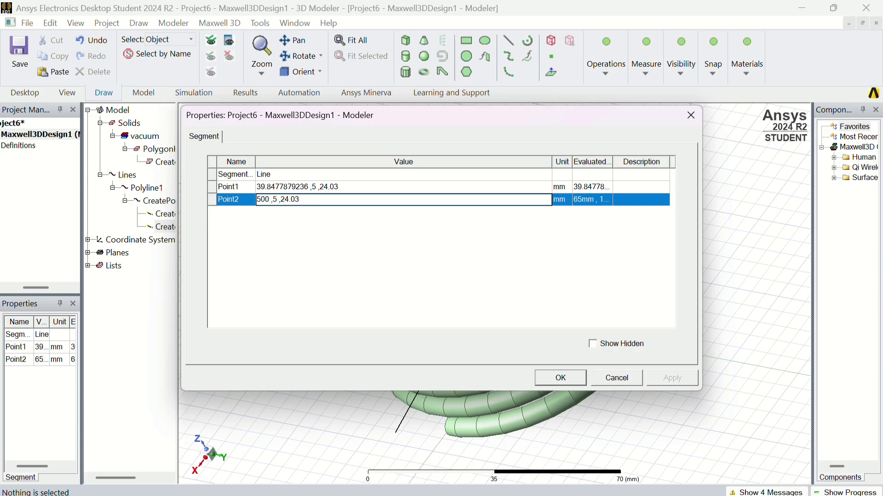
key("Return")
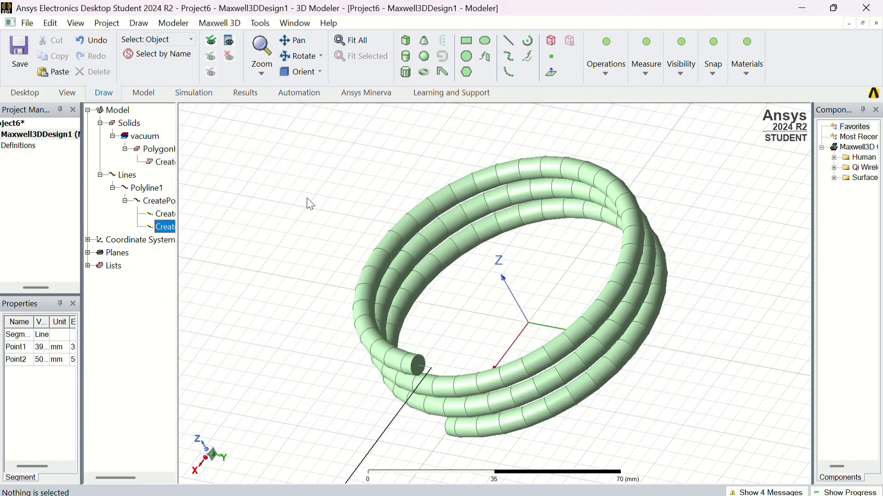
Give the polyline a Circle cross section with a 2 mm diameter and apply it.
left_click(153, 203)
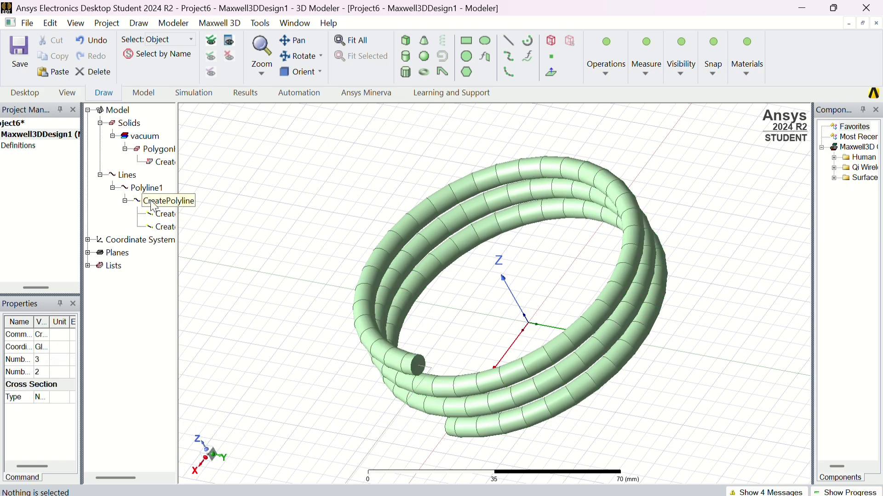
double_click(154, 203)
left_click(284, 237)
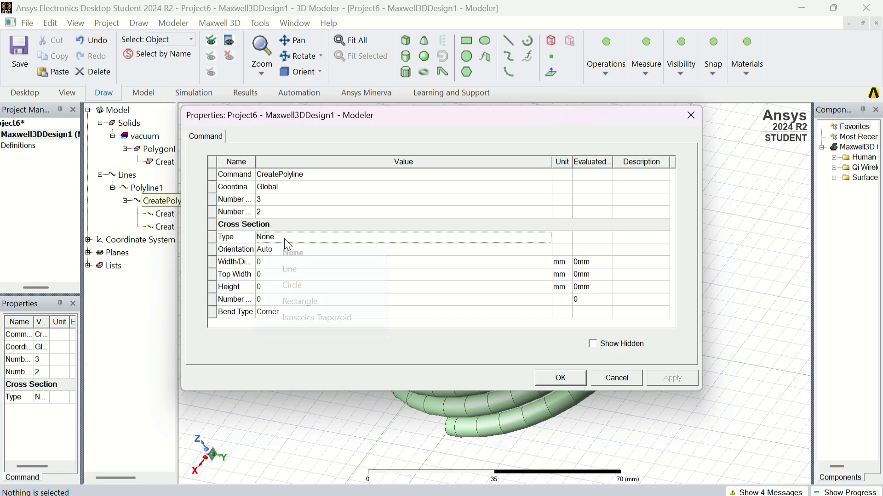
left_click(294, 287)
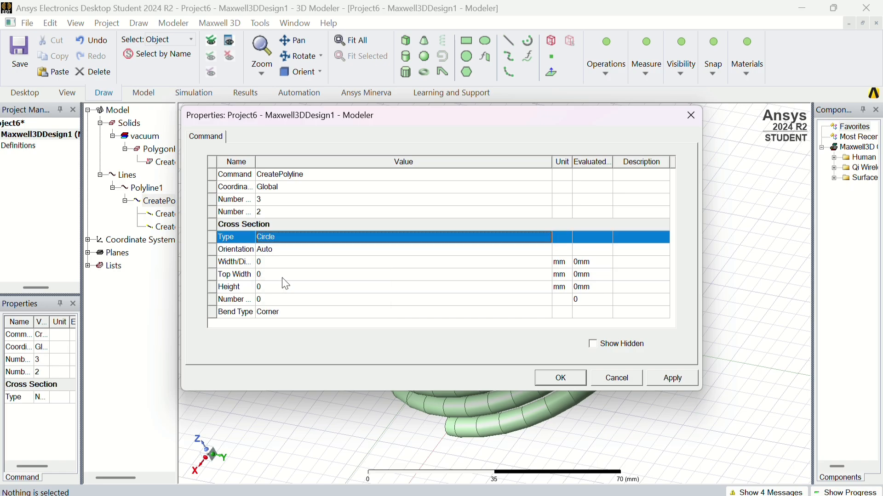
left_click(286, 260)
left_click(288, 262)
type("2")
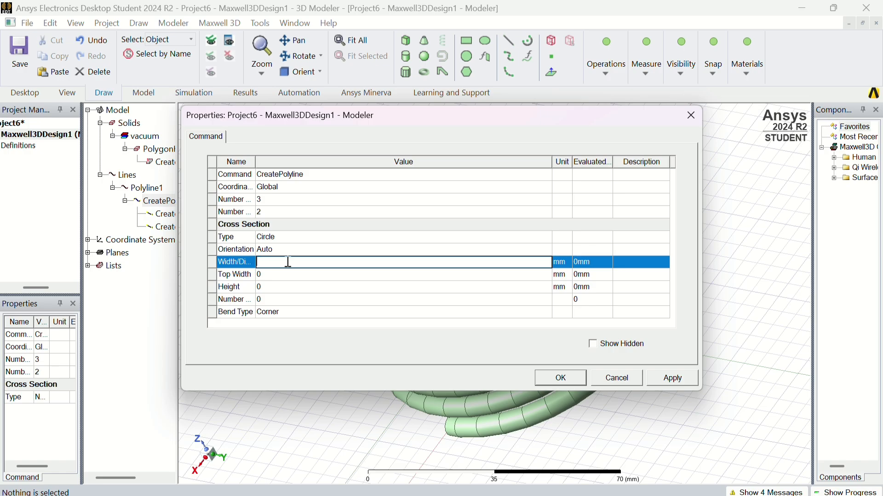
key("Tab")
key("Tab")
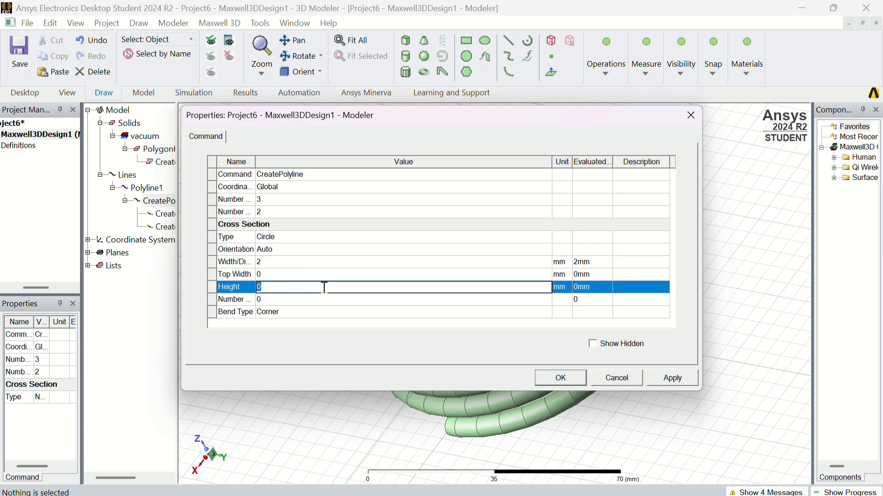
left_click(673, 376)
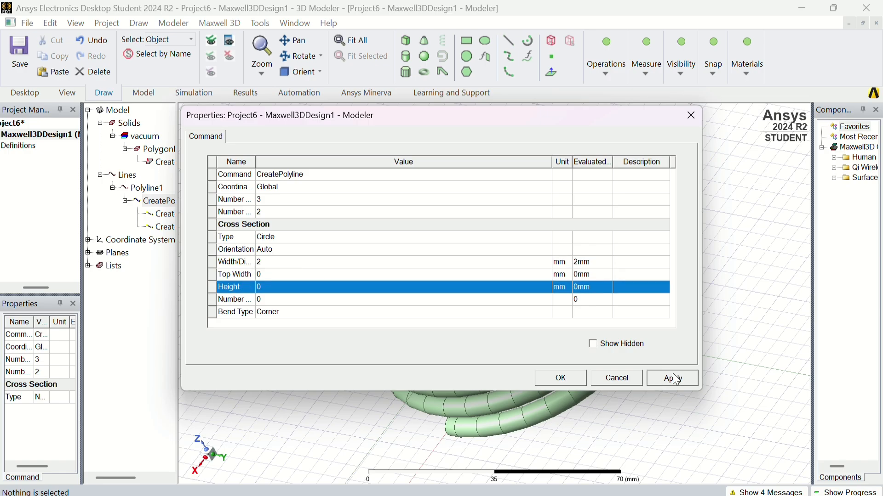
left_click(554, 378)
left_click(278, 315)
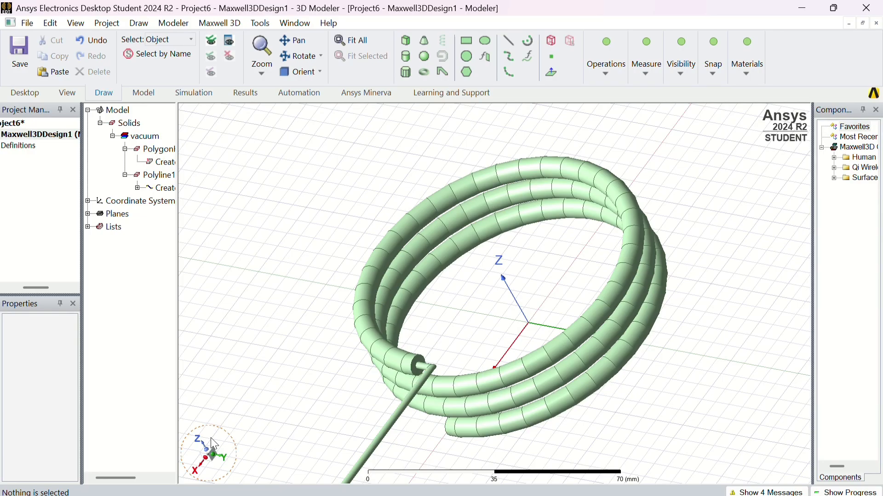
Draw a two-segment line from the centre of the helix's lower end face through about (25, 0, -5) to about (55, 0, -5) mm.
left_click_drag(214, 444, 216, 436)
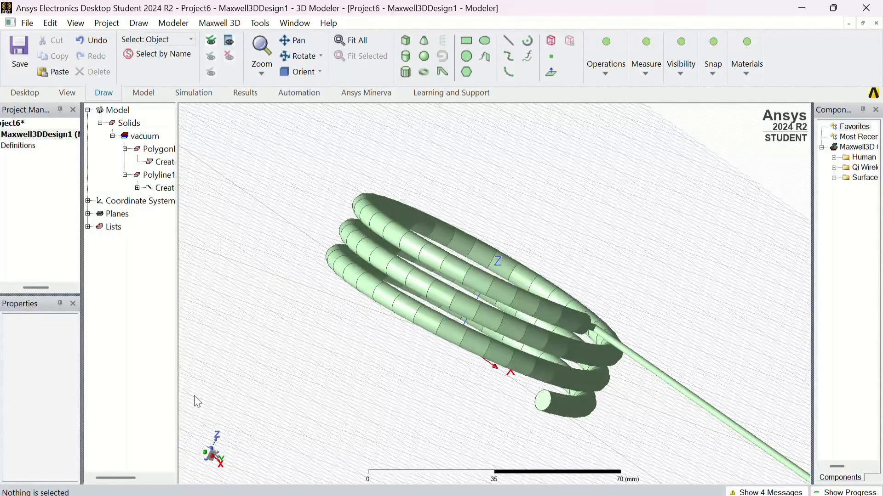
left_click(139, 23)
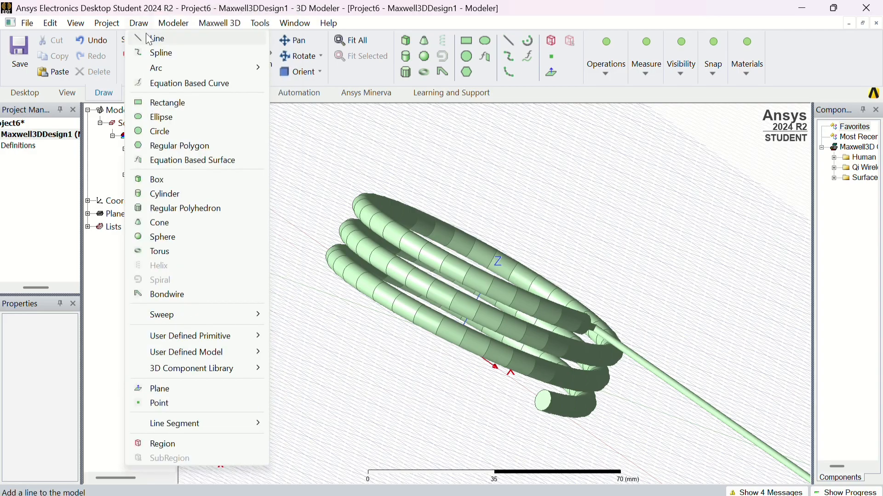
left_click(138, 23)
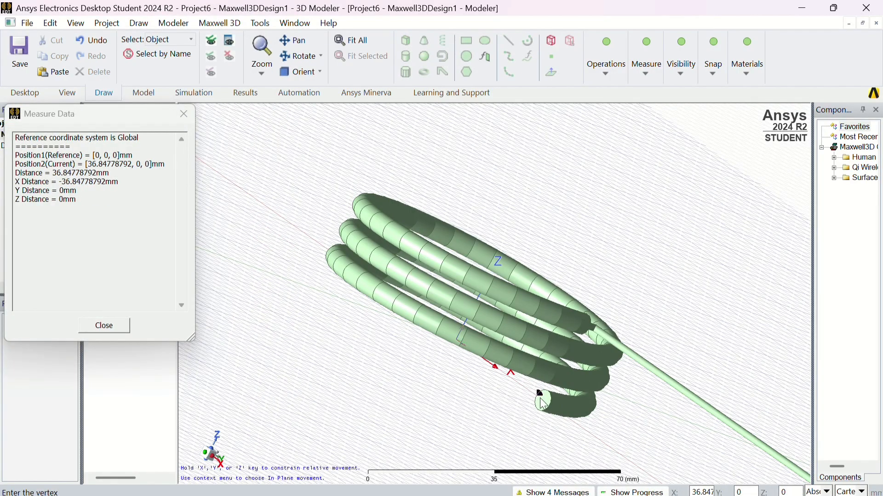
left_click(544, 405)
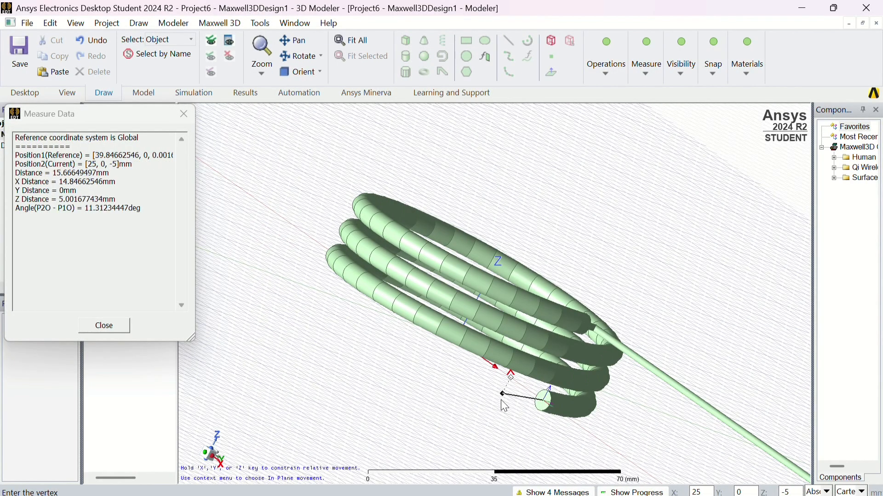
left_click(511, 400)
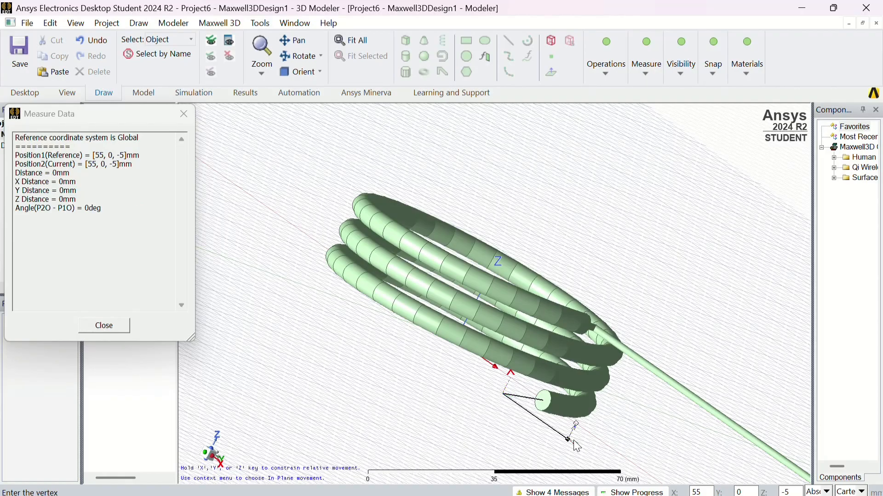
key("Escape")
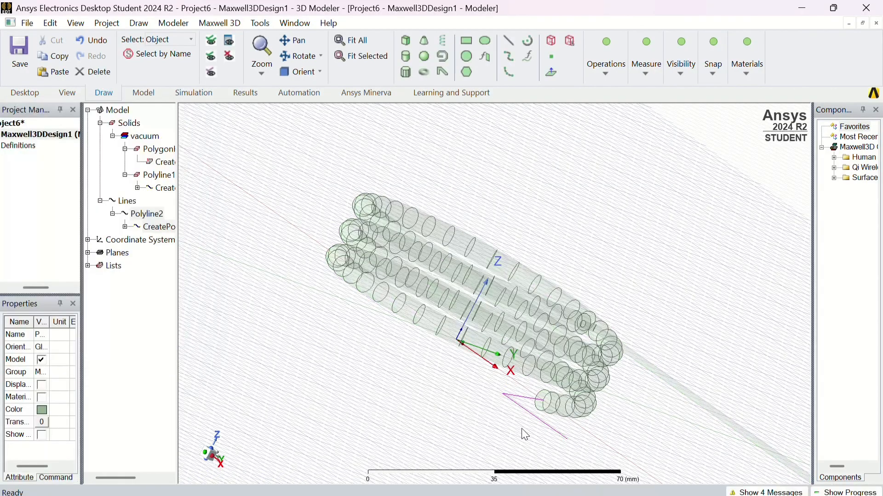
In the new polyline's first segment, set Point1's X coordinate to 39.84778792367 and its Z coordinate to 0.
left_click(124, 228)
double_click(161, 241)
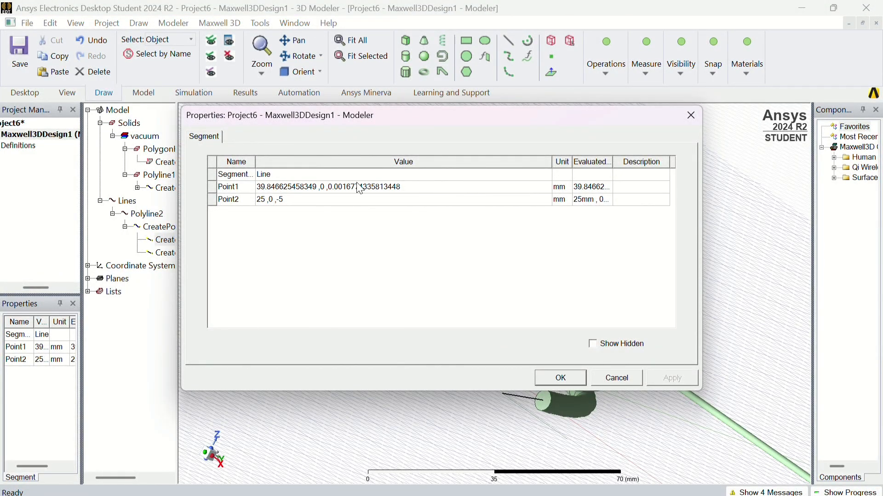
left_click(319, 188)
left_click(320, 188)
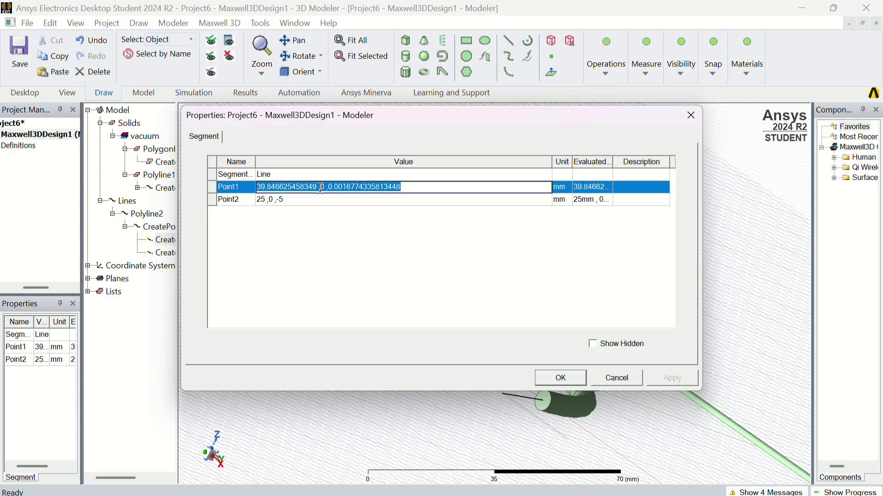
left_click(320, 187)
key("BackSpace")
key("BackSpace")
key("BackSpace")
key("BackSpace")
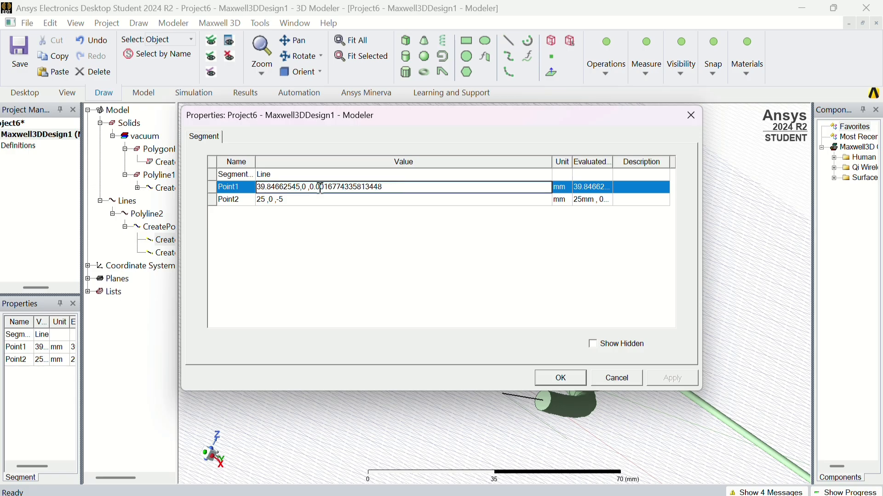
key("BackSpace")
key("BackSpace")
key("BackSpace")
key("BackSpace")
key("BackSpace")
key("BackSpace")
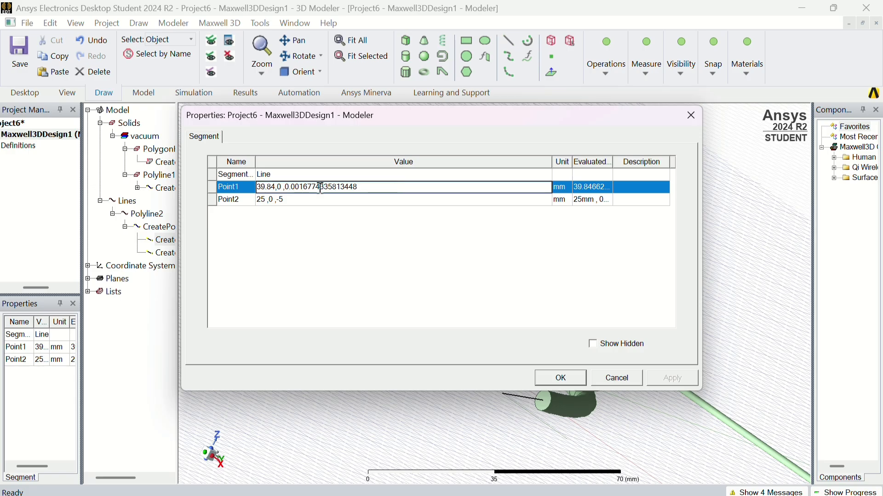
type("7787")
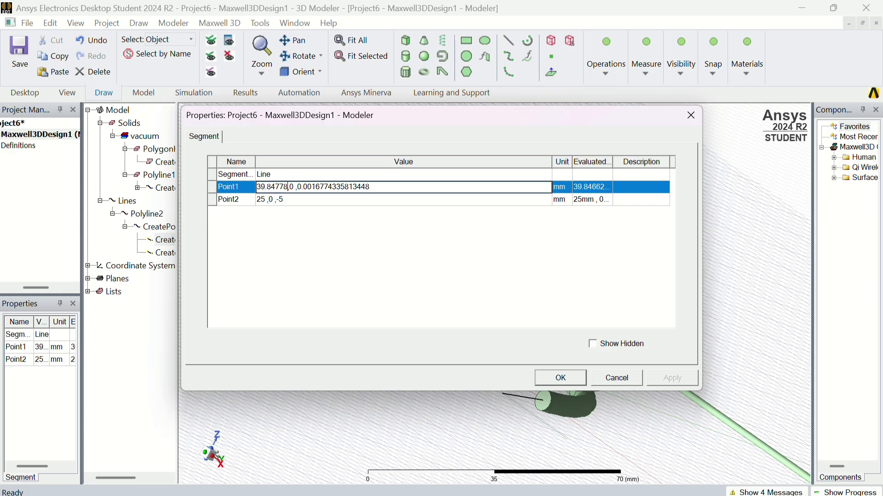
type("9")
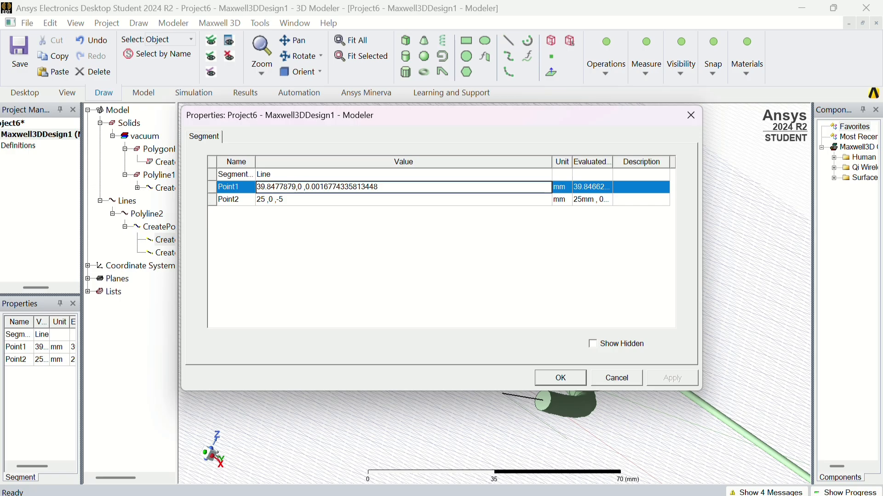
type("2367")
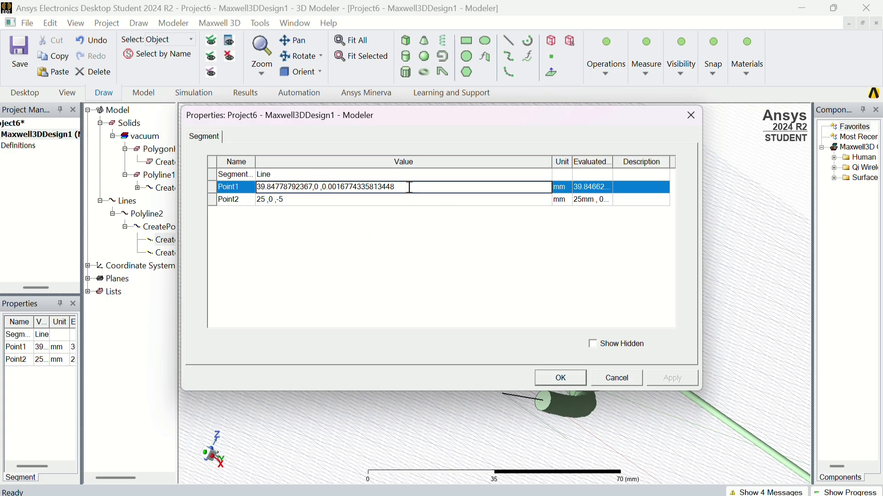
left_click_drag(396, 187, 327, 191)
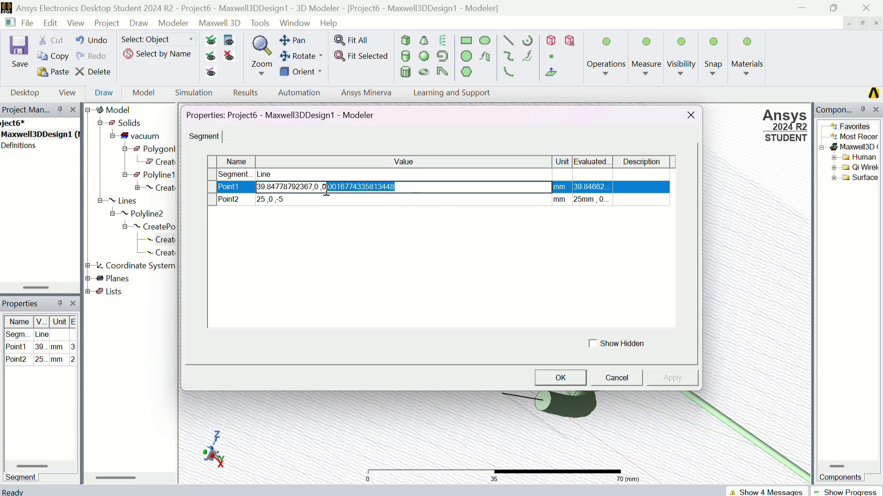
key("BackSpace")
left_click(372, 199)
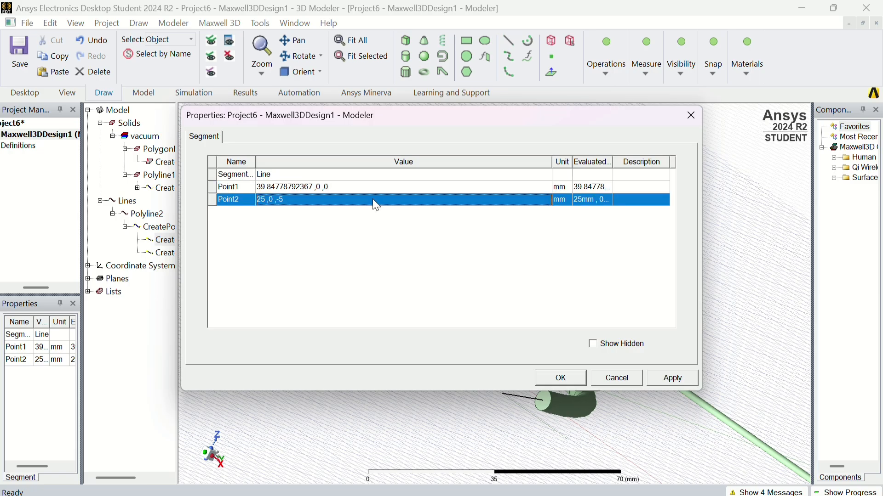
Copy Point1's coordinates into the first segment's Point2, change Y to make it 39.84778792367, -5, 0, and apply the edits.
left_click(373, 200)
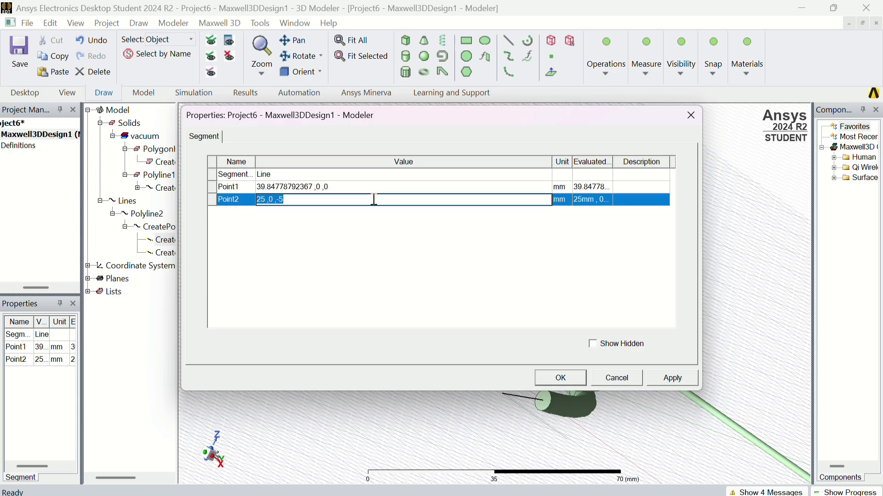
left_click(375, 186)
key("ctrl+c")
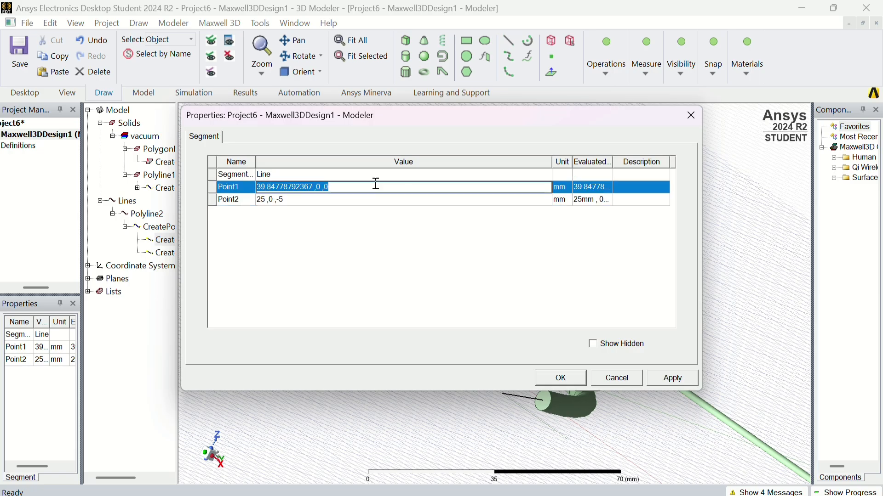
left_click(365, 201)
left_click(366, 201)
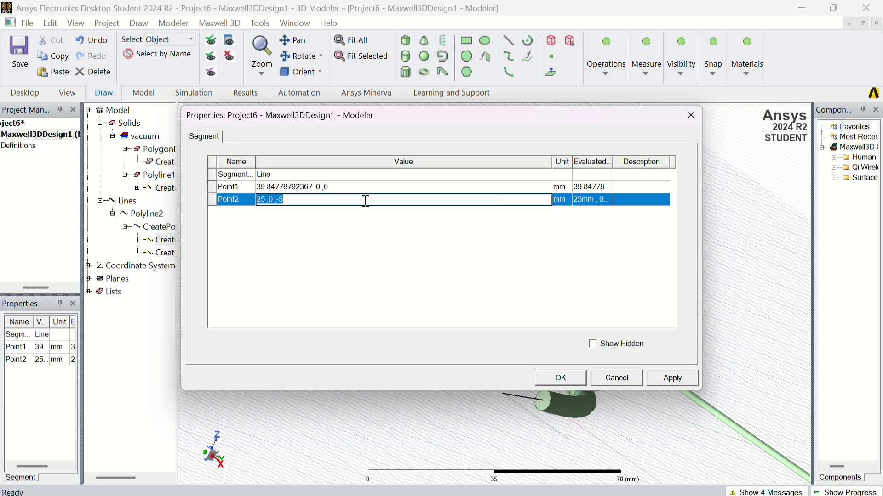
key("ctrl+v")
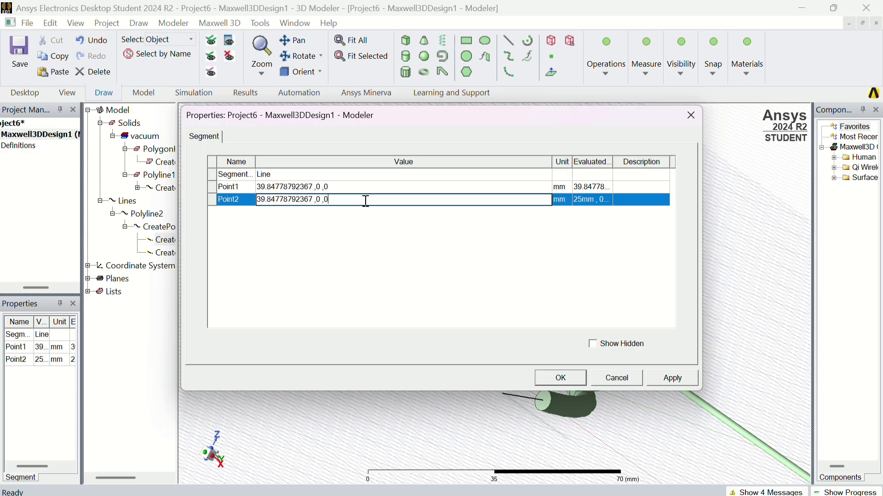
left_click(321, 198)
key("BackSpace")
type("-5")
left_click(662, 378)
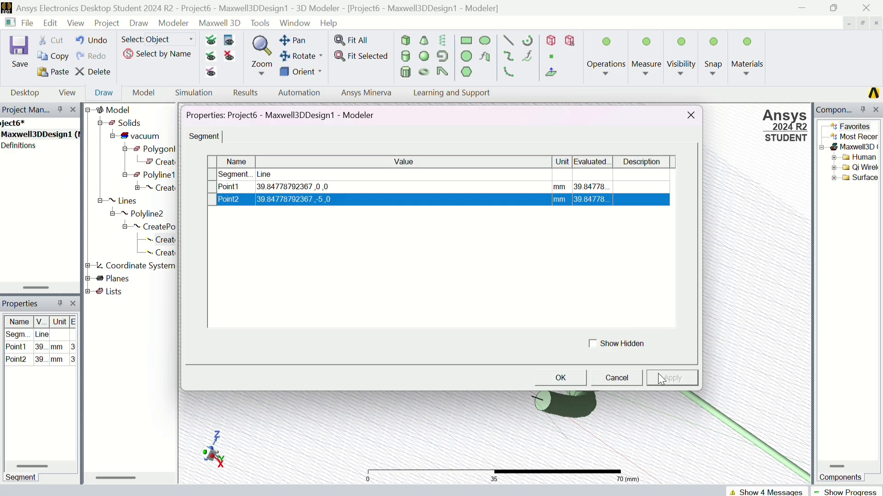
left_click(562, 378)
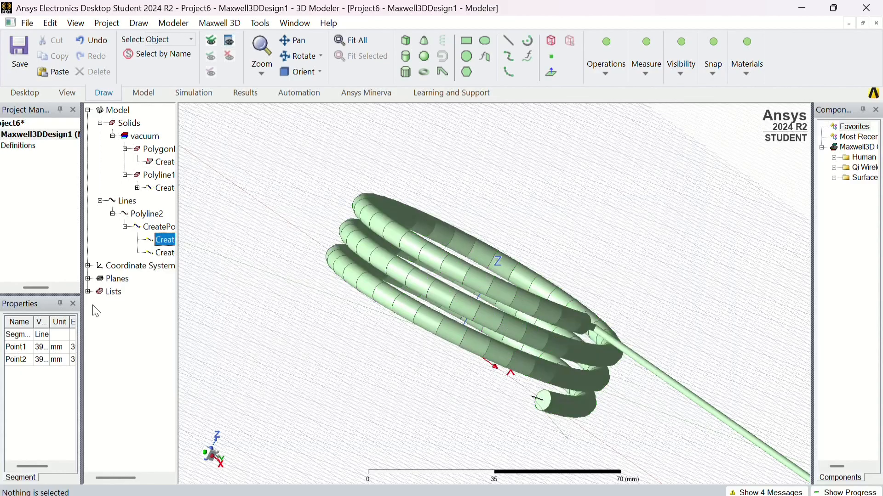
Copy Point1's coordinates into Point2 of the lower lead polyline's second segment.
double_click(166, 252)
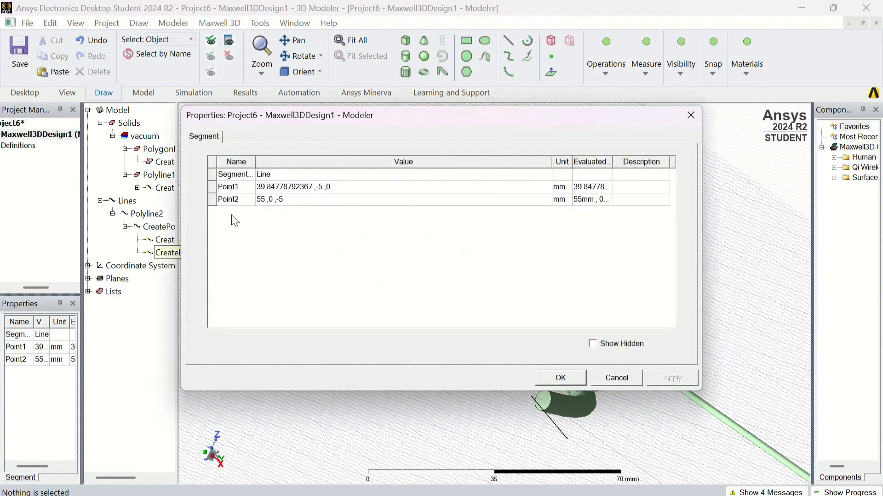
left_click(330, 182)
left_click(331, 187)
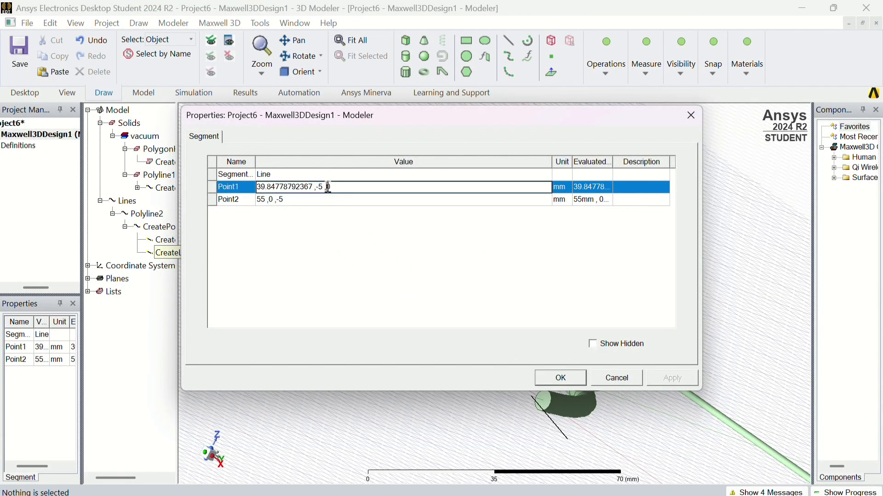
left_click(324, 228)
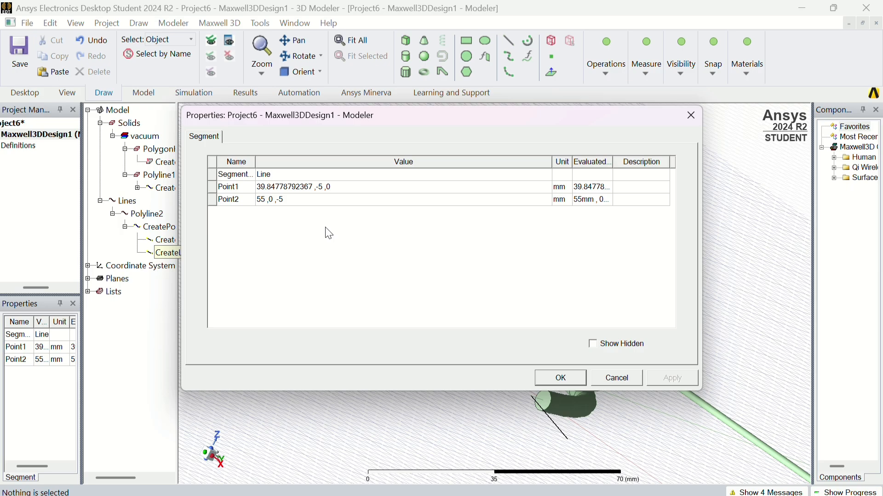
left_click(338, 189)
key("ctrl+c")
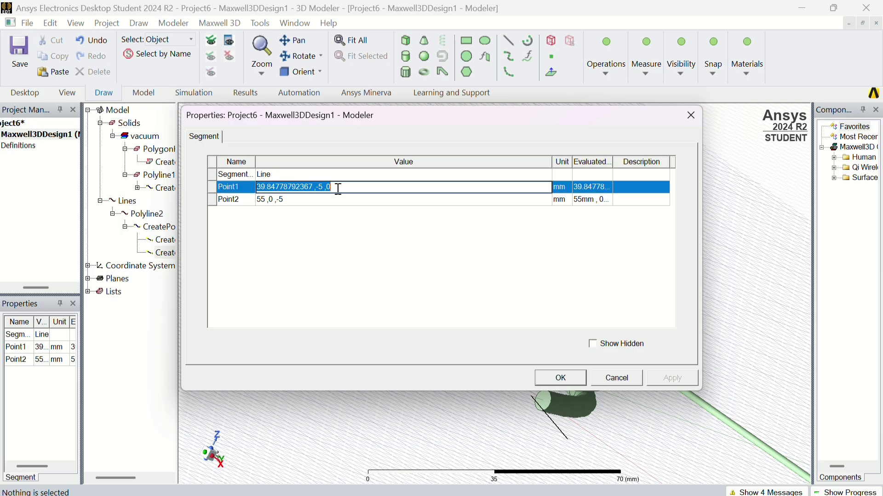
left_click(332, 200)
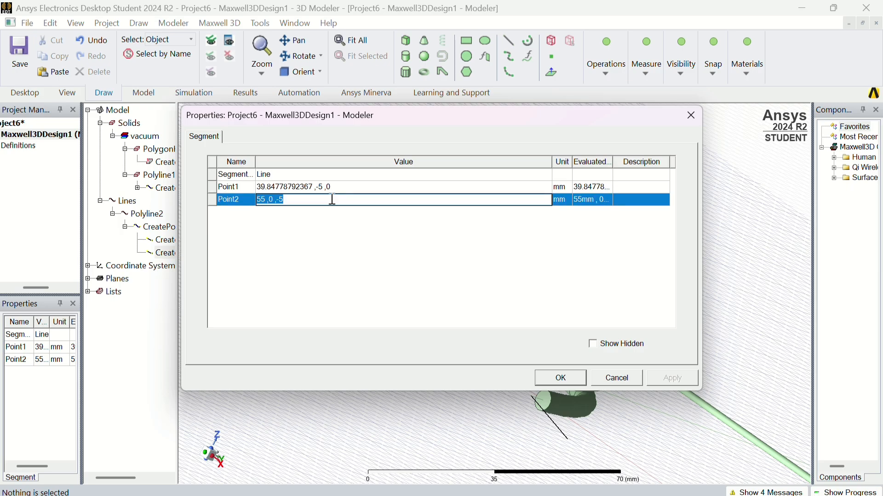
key("ctrl+v")
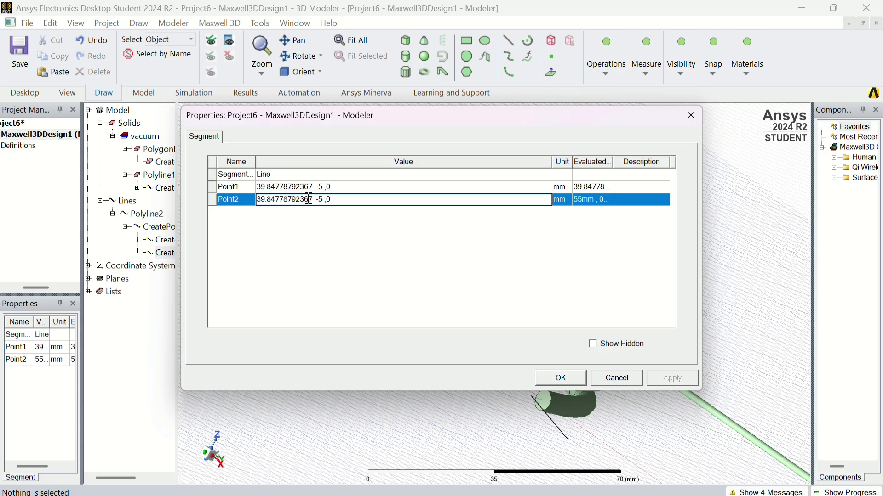
Change the X coordinate of the second segment's Point2 to 500 mm and apply the edit.
left_click(309, 199)
key("BackSpace")
key("BackSpace")
key("BackSpace")
key("BackSpace")
key("BackSpace")
key("BackSpace")
key("BackSpace")
key("BackSpace")
key("BackSpace")
key("BackSpace")
key("BackSpace")
key("BackSpace")
key("BackSpace")
key("BackSpace")
type("500")
key("Return")
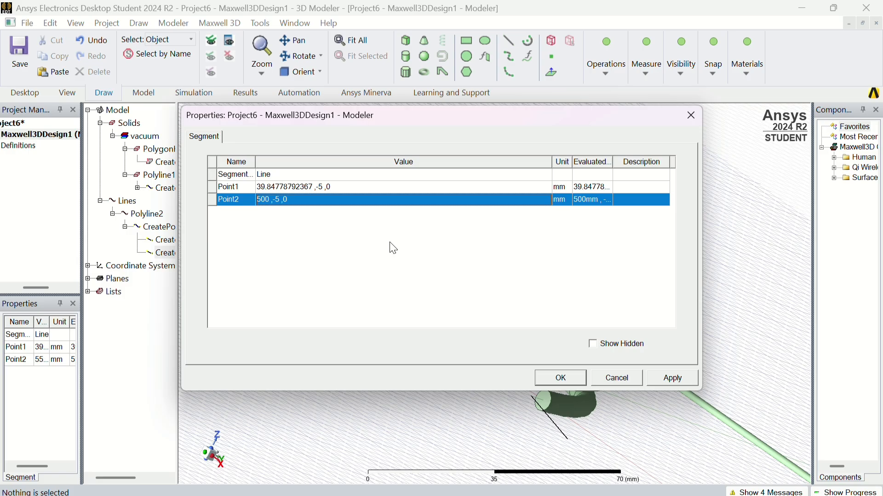
left_click(682, 377)
left_click(573, 377)
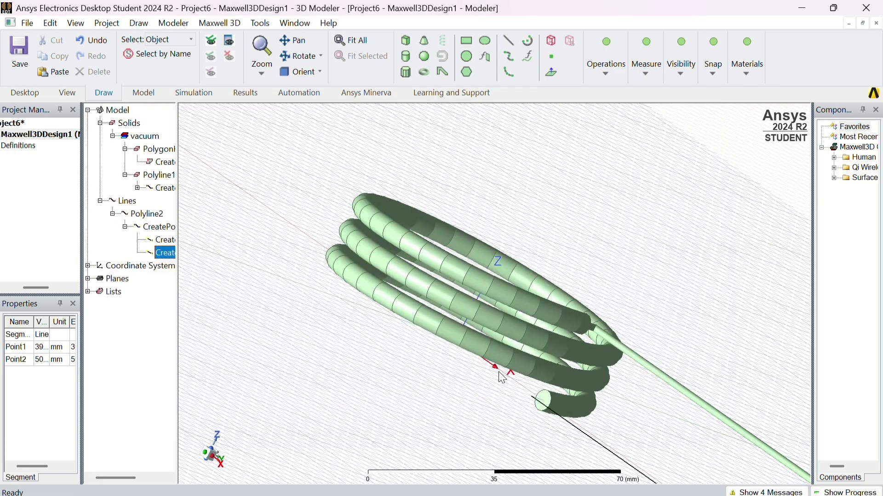
Give the lower lead polyline a Circle cross section with a 2 mm diameter and apply it.
double_click(158, 226)
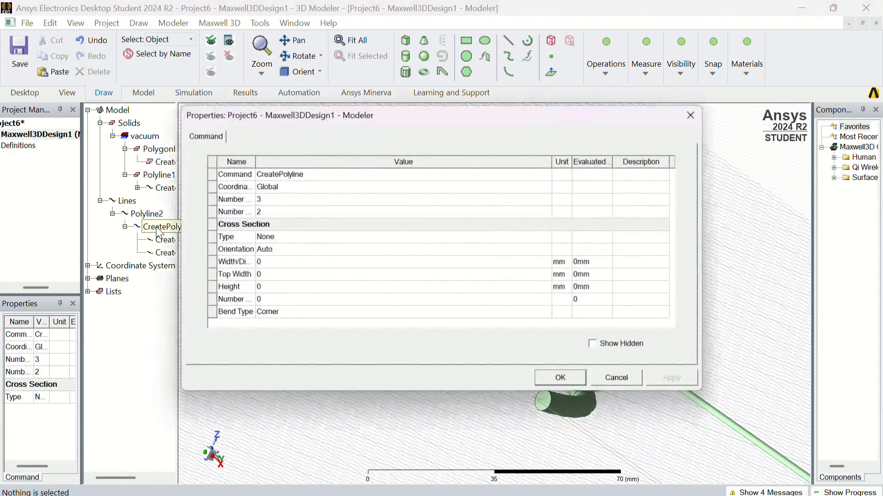
left_click(274, 238)
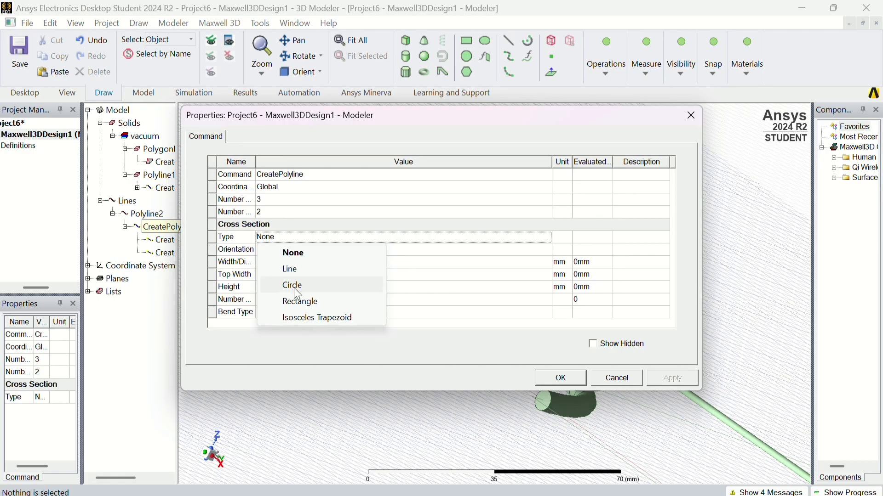
left_click(293, 286)
left_click(289, 262)
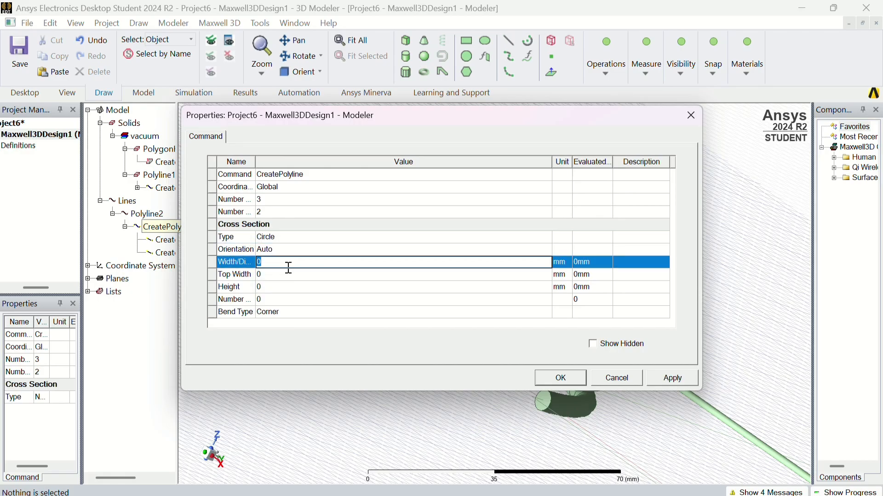
key("BackSpace")
type("2")
key("Return")
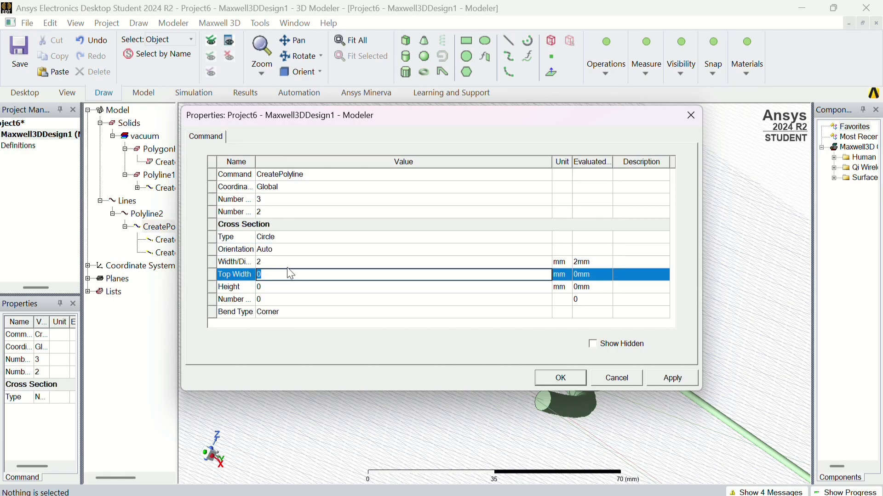
left_click(662, 379)
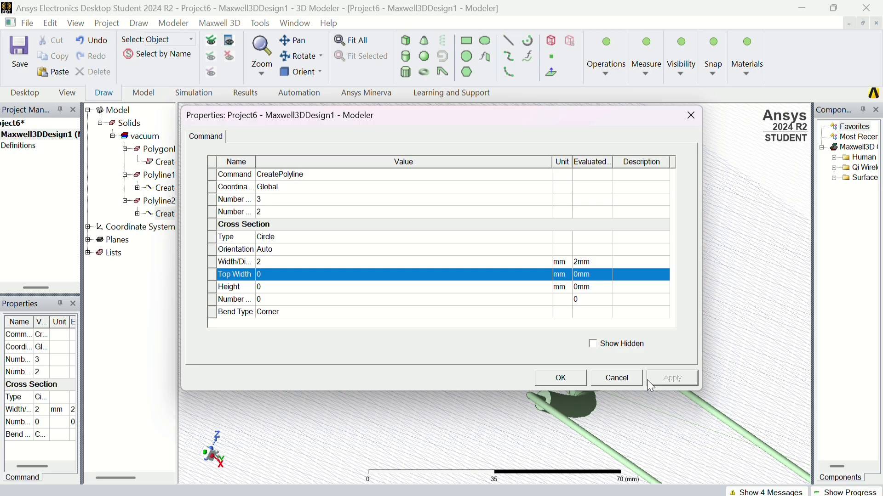
left_click(561, 378)
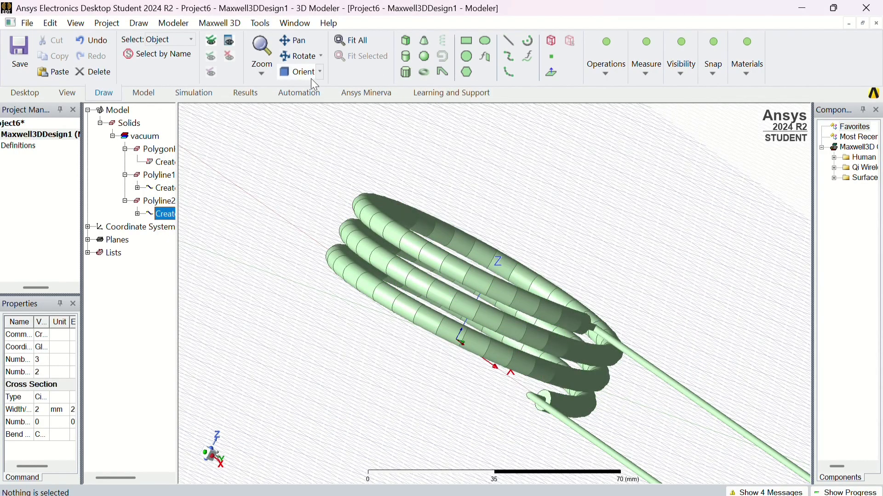
Draw a box of about 50 × 50 × 10 mm beside the coil, starting at about (30, -90, 0) mm.
left_click(309, 76)
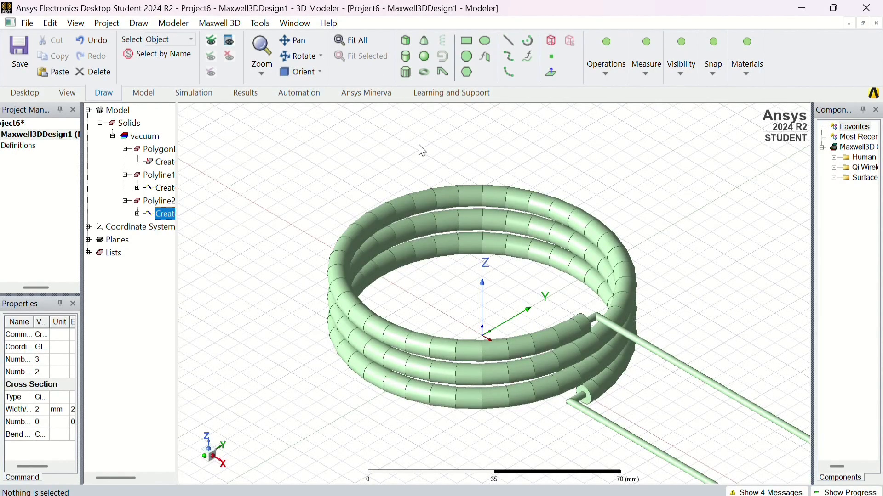
key("ctrl+d")
left_click(484, 198)
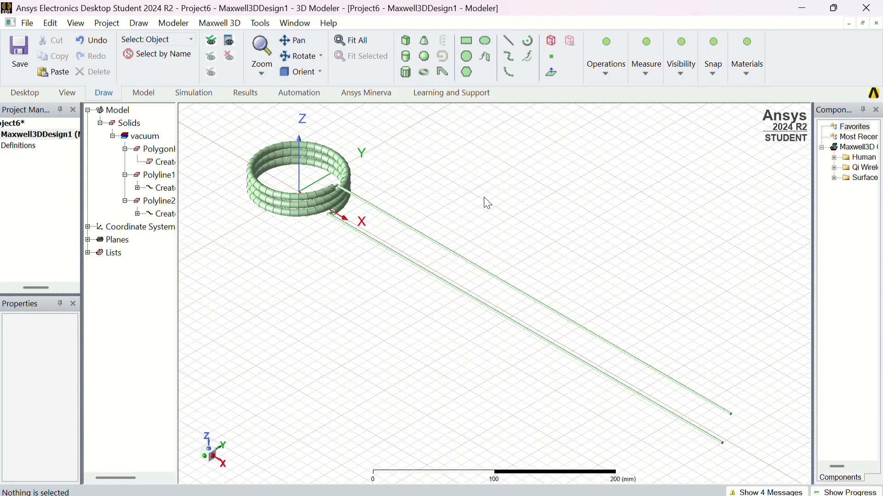
left_click(146, 24)
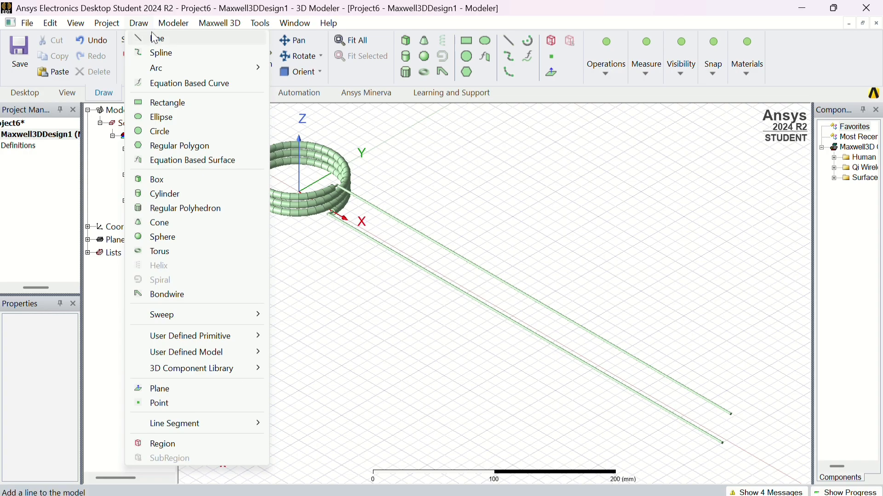
left_click(179, 184)
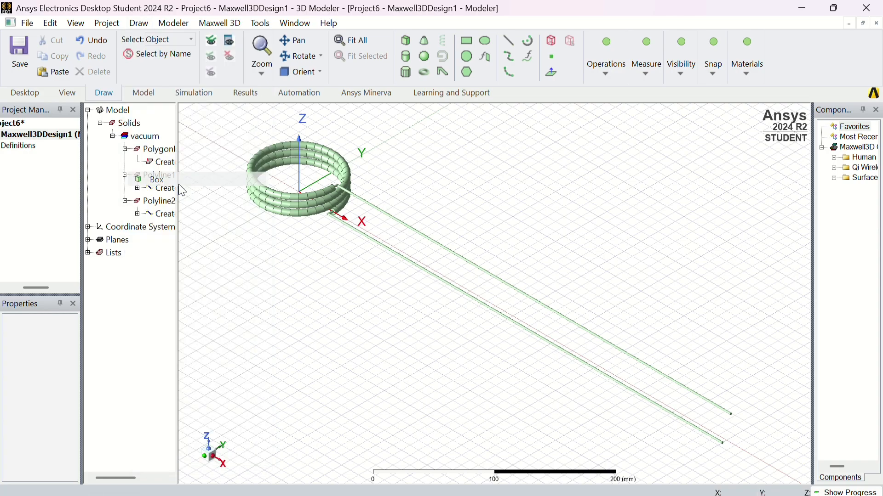
left_click(250, 253)
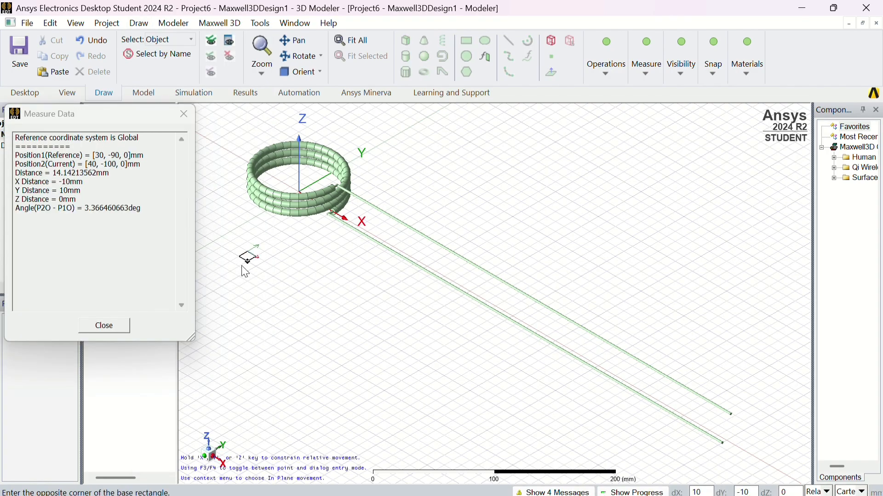
left_click(248, 300)
left_click(248, 292)
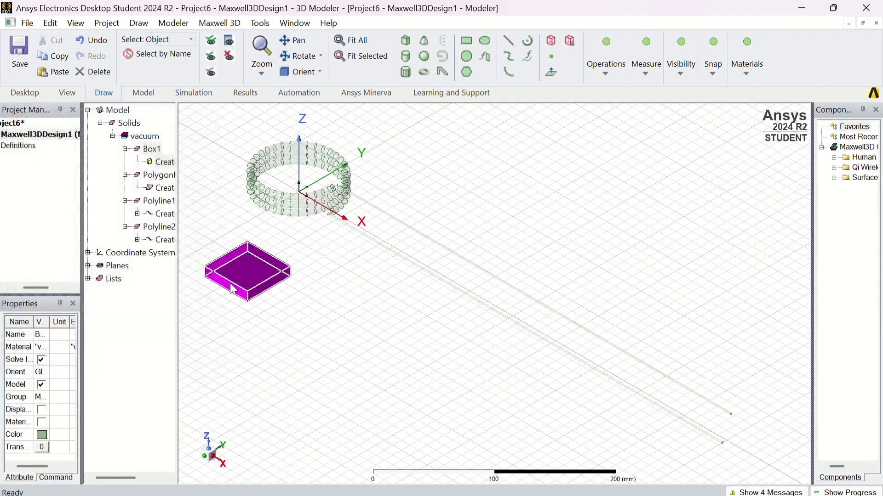
Set the box's position to -140, -140, -140 mm.
double_click(154, 163)
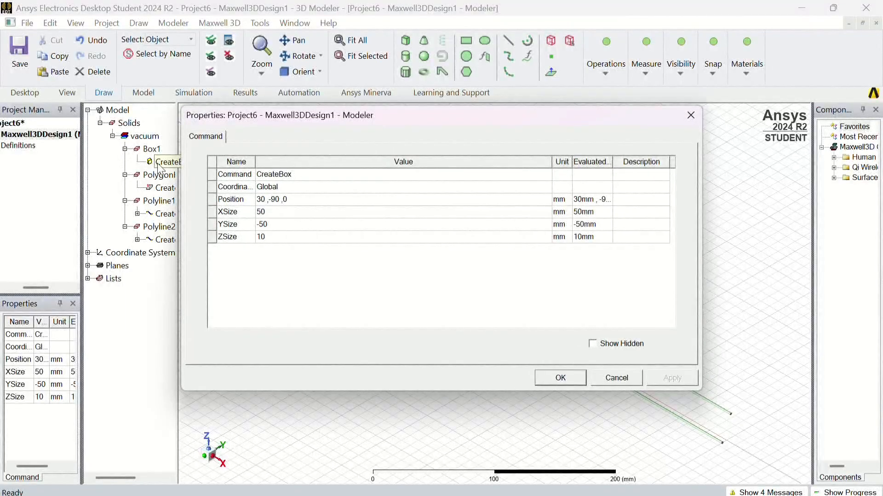
left_click(309, 200)
left_click(309, 199)
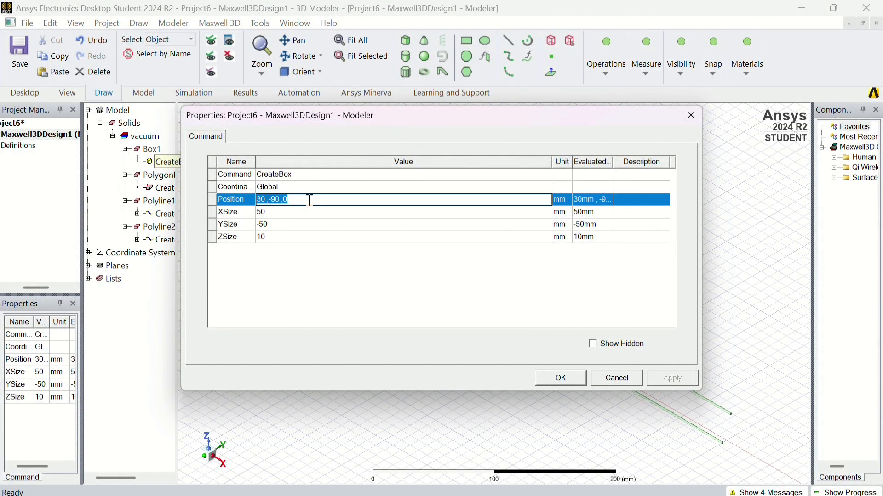
type("-140,")
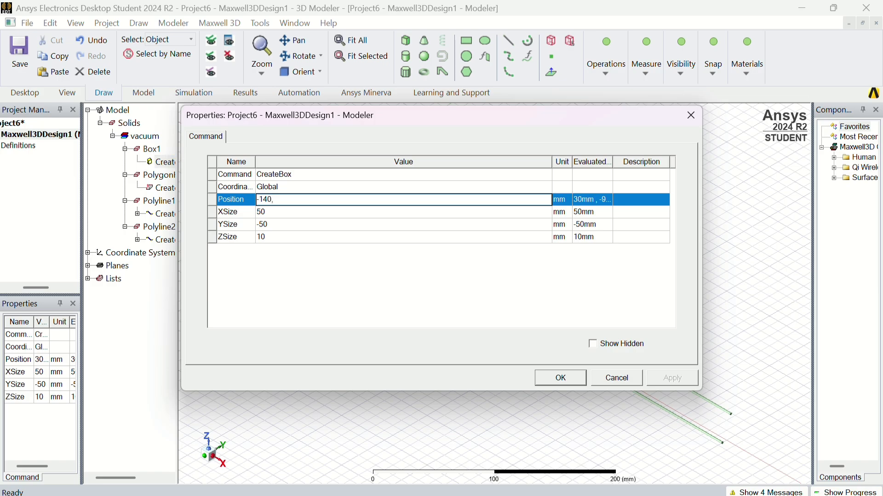
type("-10")
key("BackSpace")
type("40,-140,-140")
key("Tab")
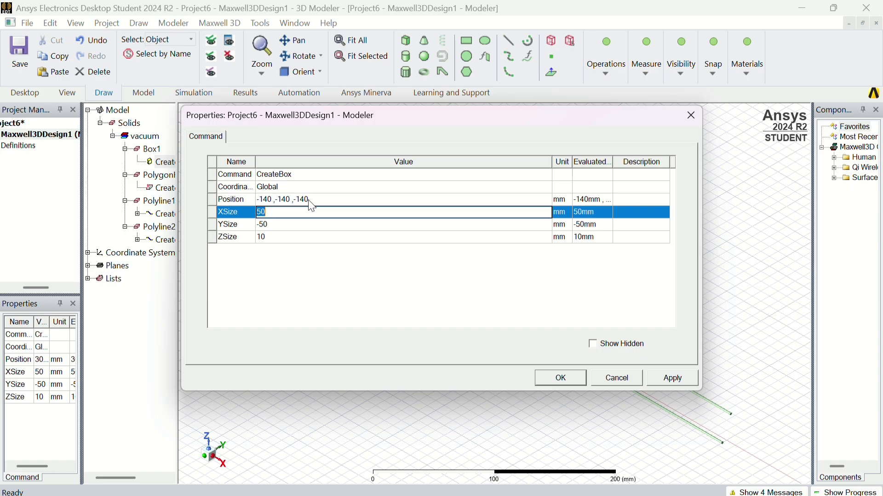
Set the box's XSize and YSize to 280 mm and its ZSize to 300 mm, and apply the dimensions.
key("BackSpace")
type("280")
key("Tab")
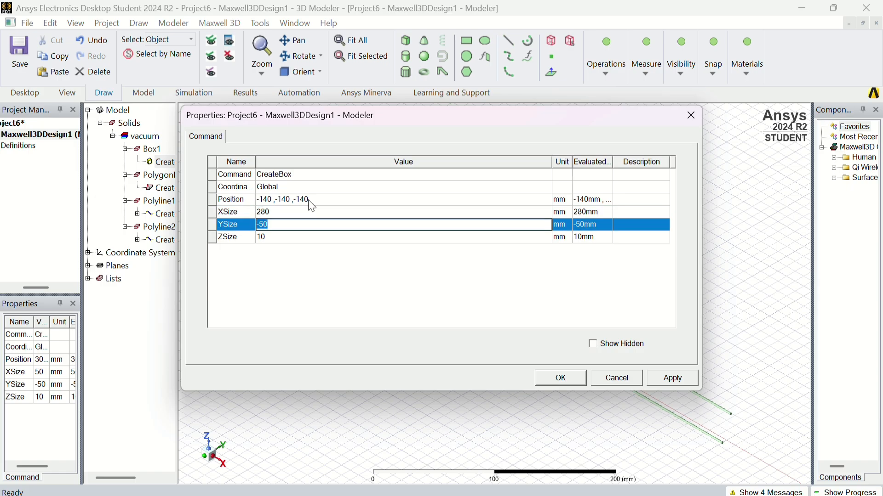
type("280")
key("Tab")
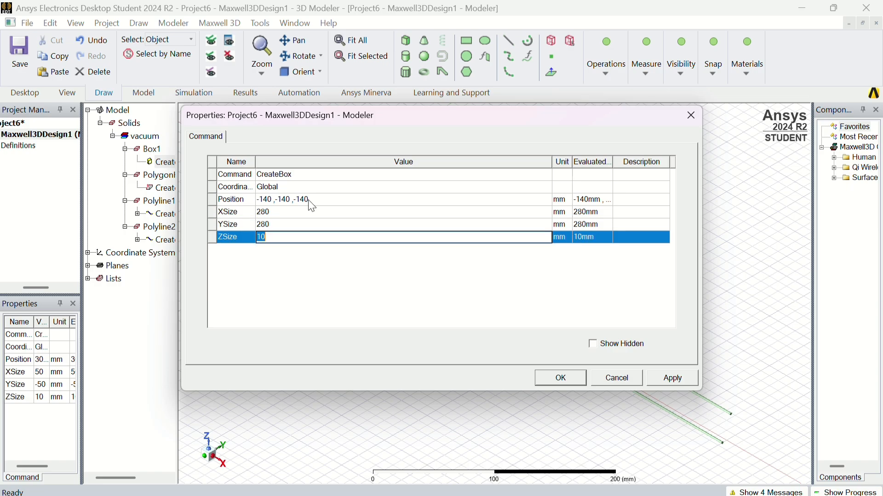
type("300")
key("Return")
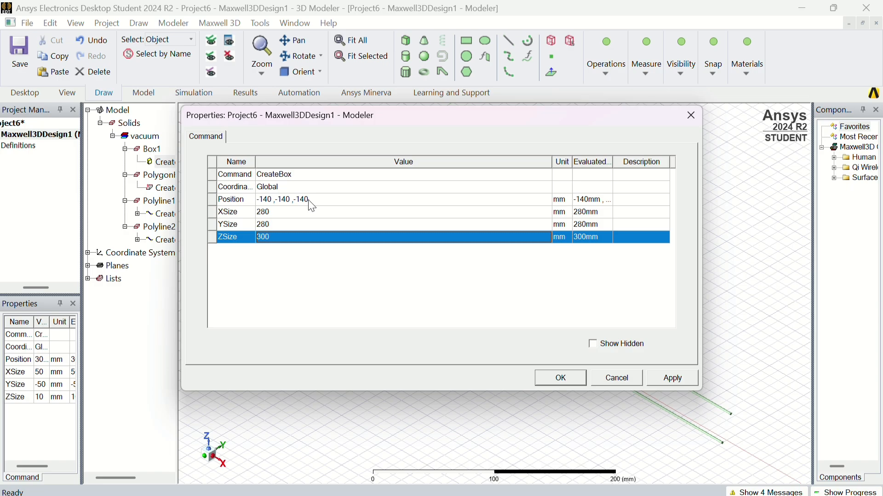
left_click(667, 383)
left_click(574, 383)
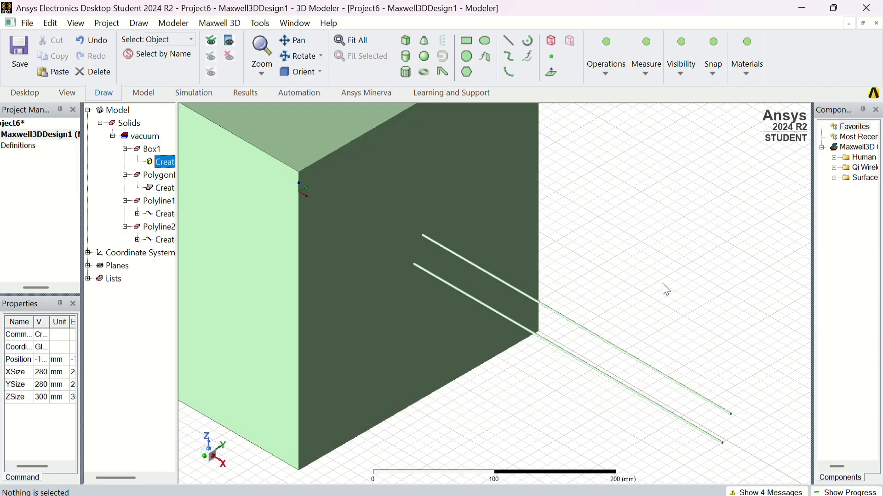
Set the transparency of the box around the coil to 1, apply it and clear the selection.
key("ctrl+d")
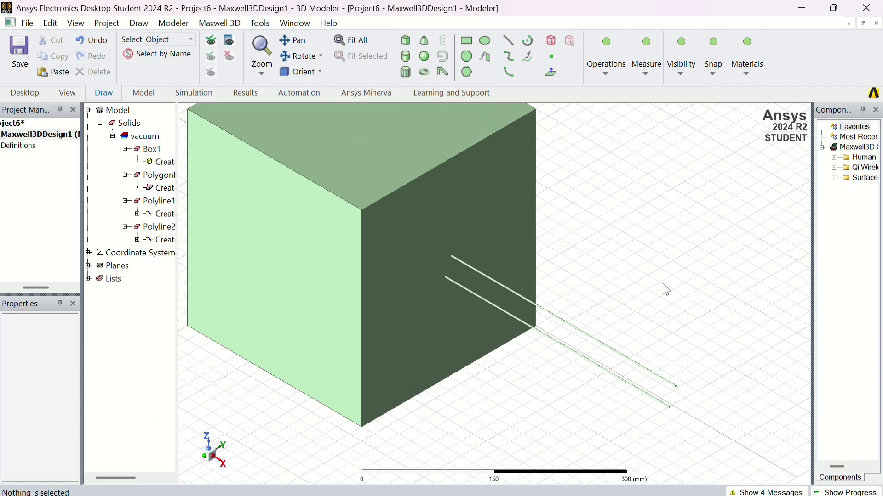
double_click(151, 150)
left_click(340, 291)
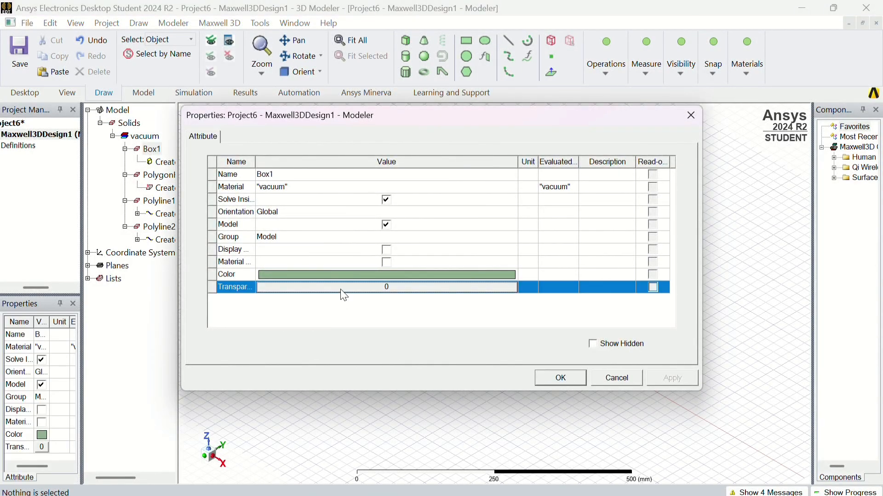
key("BackSpace")
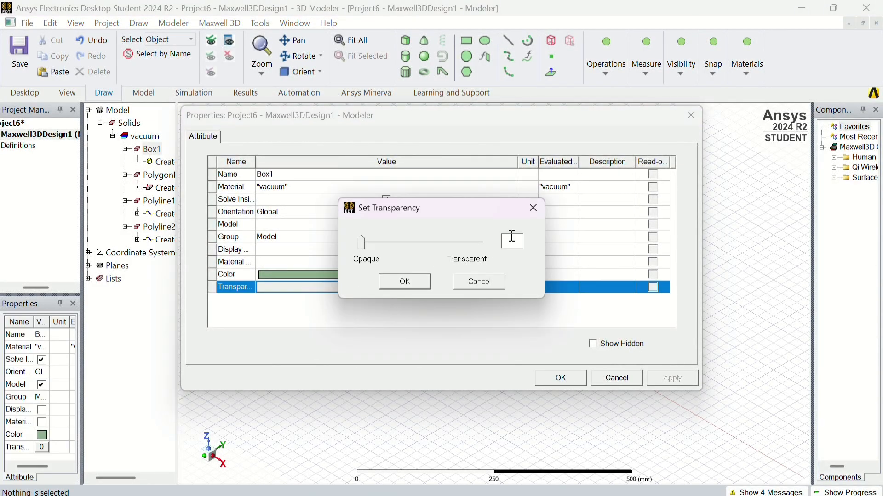
type("1")
key("Return")
left_click(672, 378)
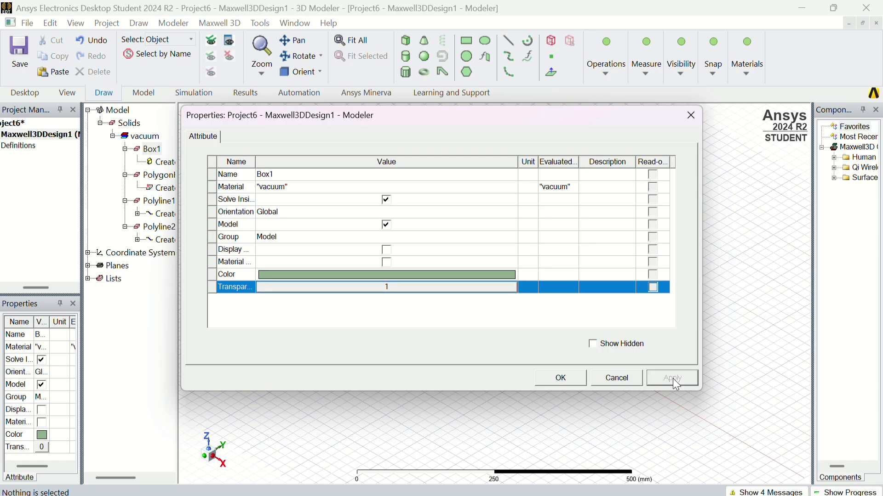
left_click(578, 385)
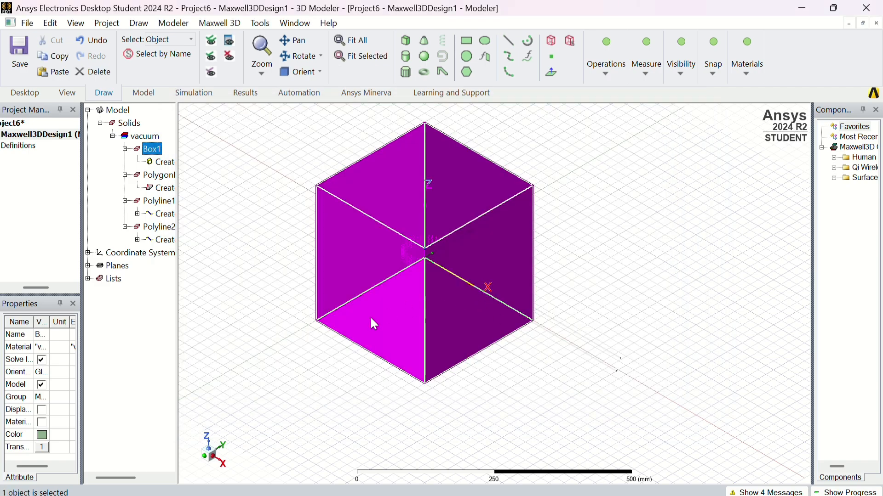
left_click(313, 378)
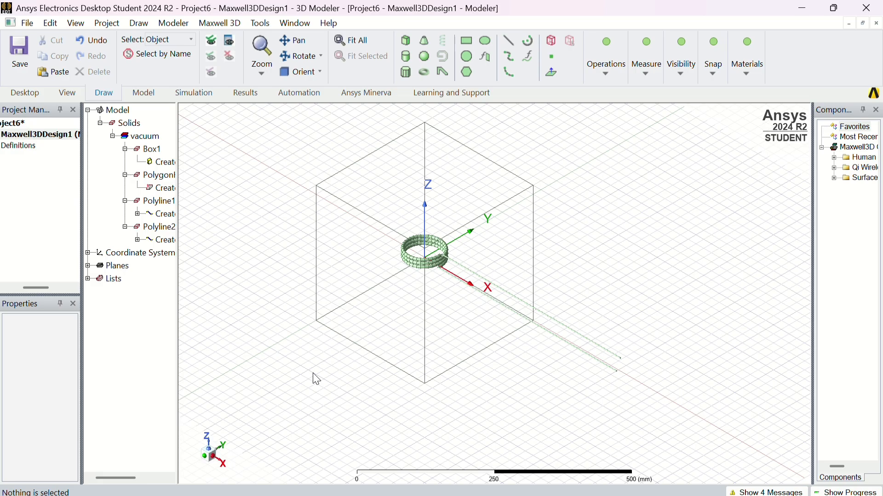
Switch the drawing plane to YZ.
left_click(139, 23)
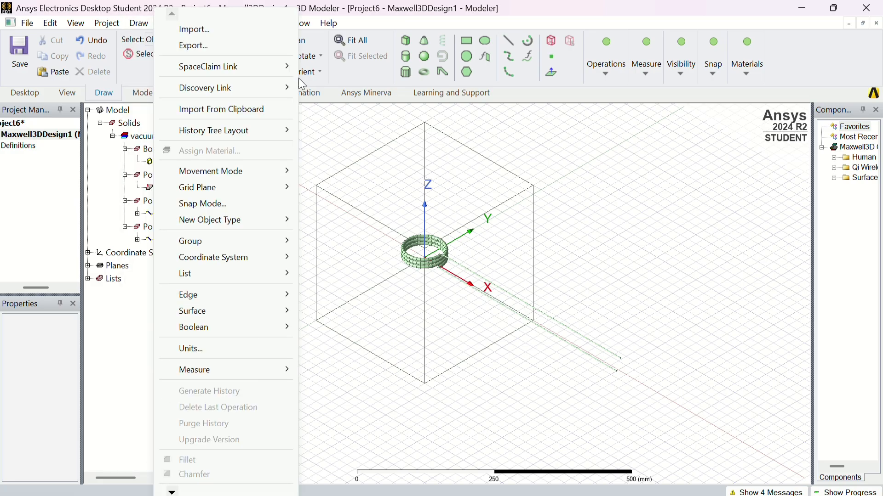
left_click(354, 93)
left_click(104, 93)
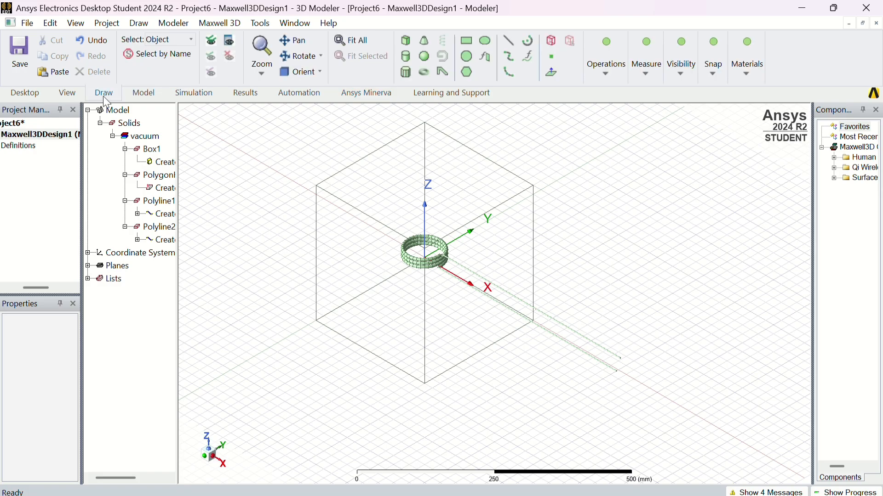
left_click(671, 70)
left_click(679, 112)
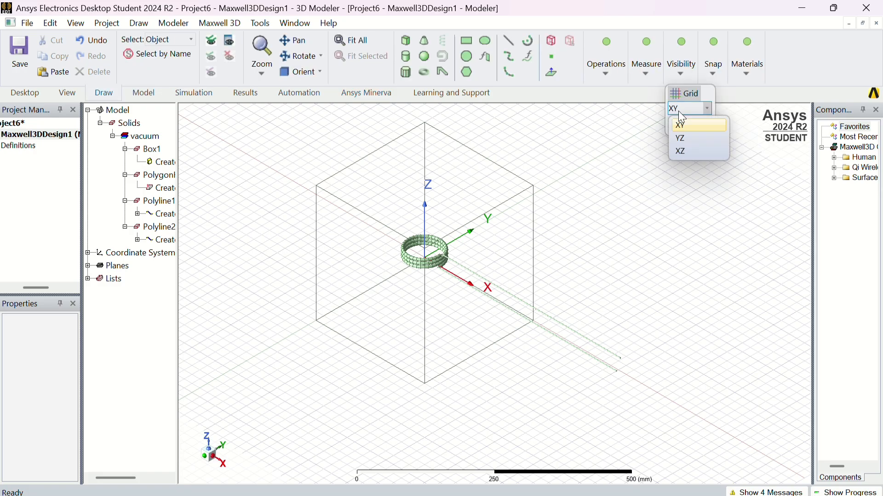
left_click(683, 138)
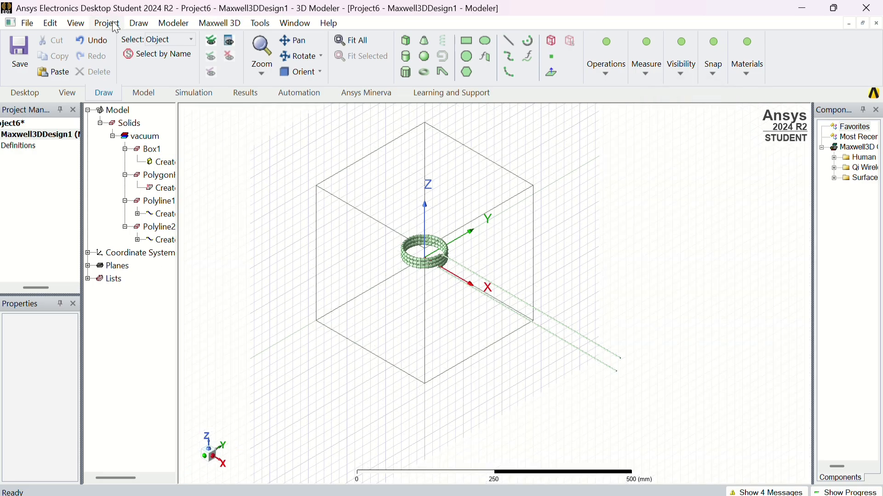
Draw a box from corner (140, -140, 160) to (140, 140, -140) mm on the enclosing box's +X face, extending outward past the lead wire ends.
left_click(134, 24)
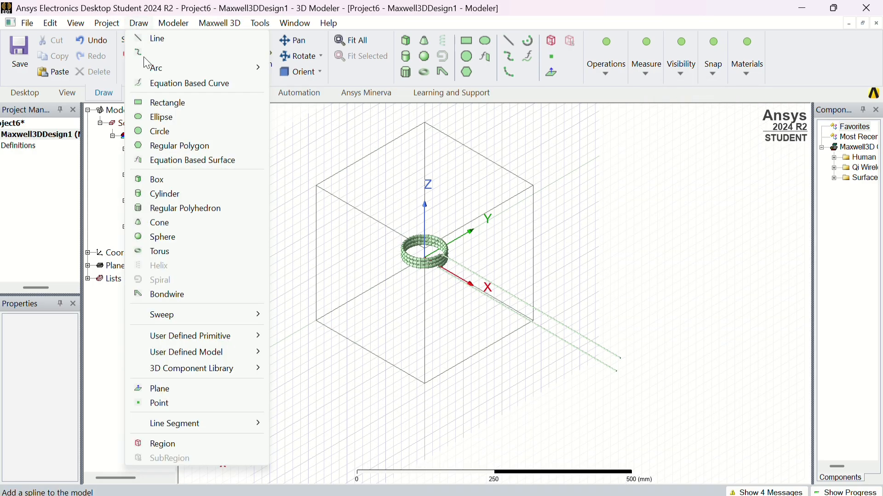
left_click(183, 180)
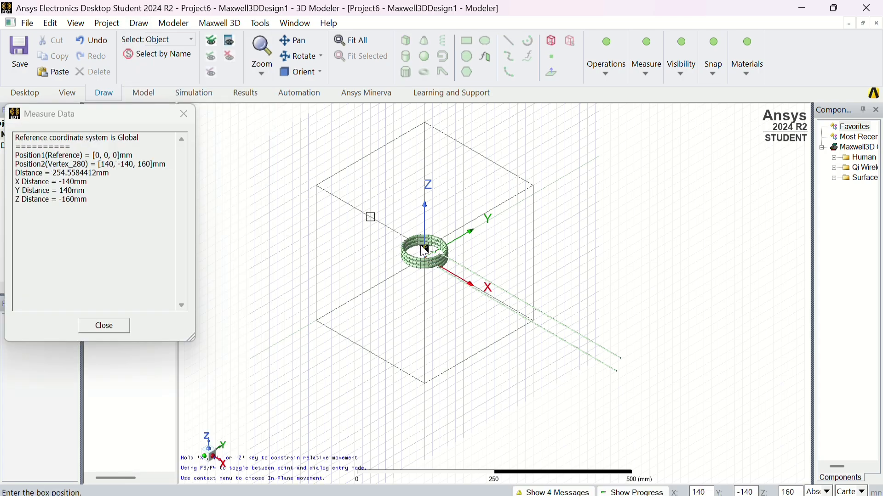
left_click(423, 249)
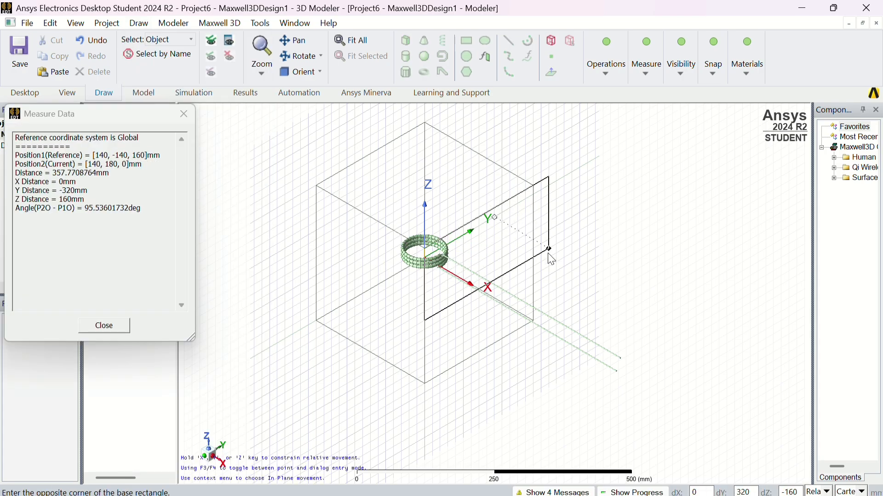
left_click(536, 324)
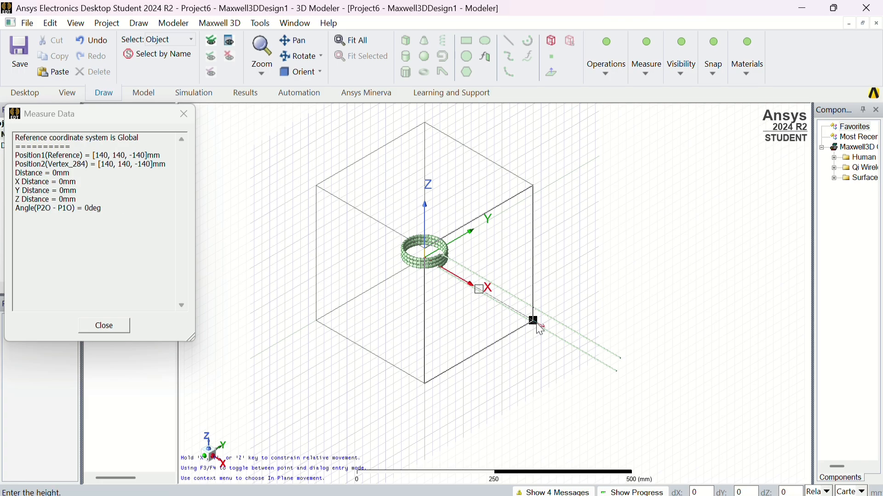
left_click(703, 432)
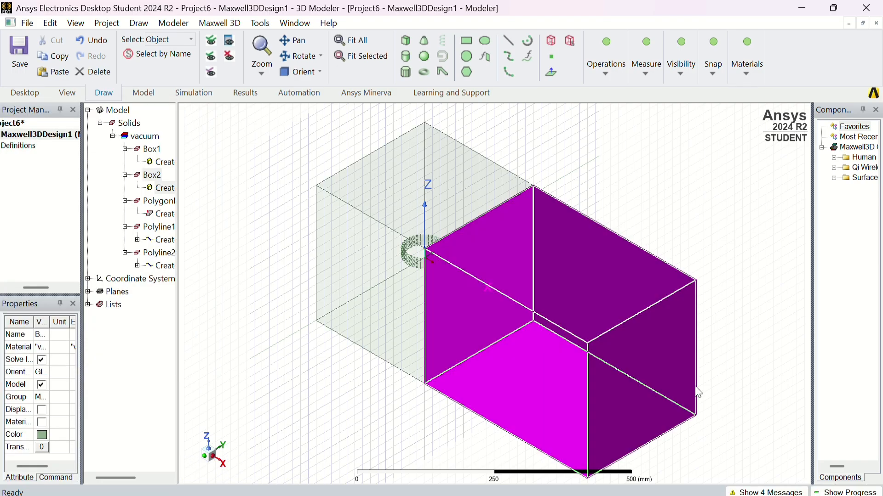
left_click(696, 228)
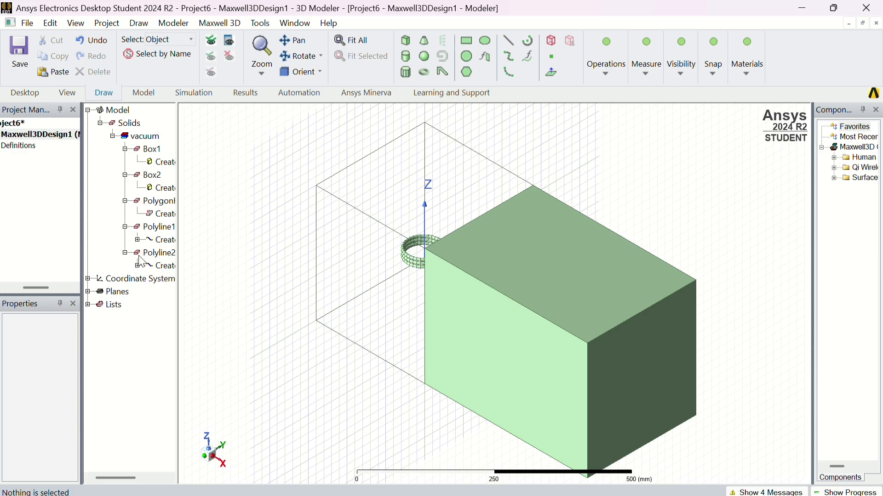
Unite the two lead wires and the helical coil into one solid.
left_click(154, 255)
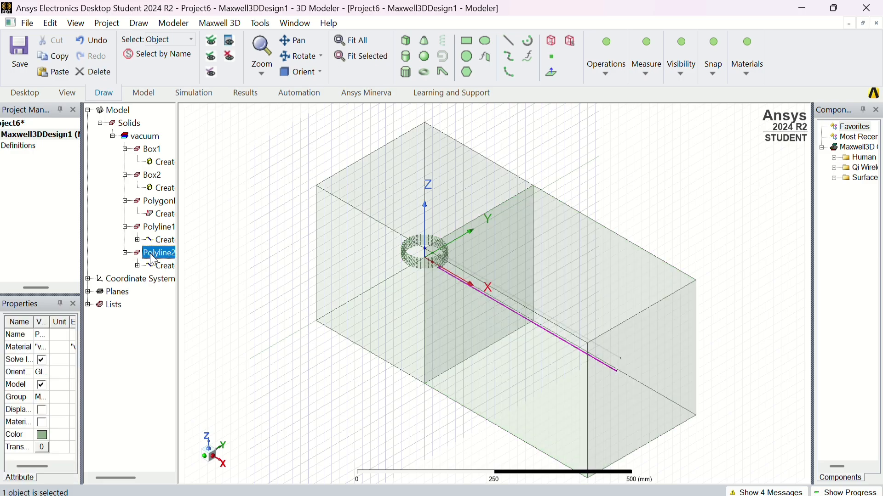
left_click(159, 227, "ctrl")
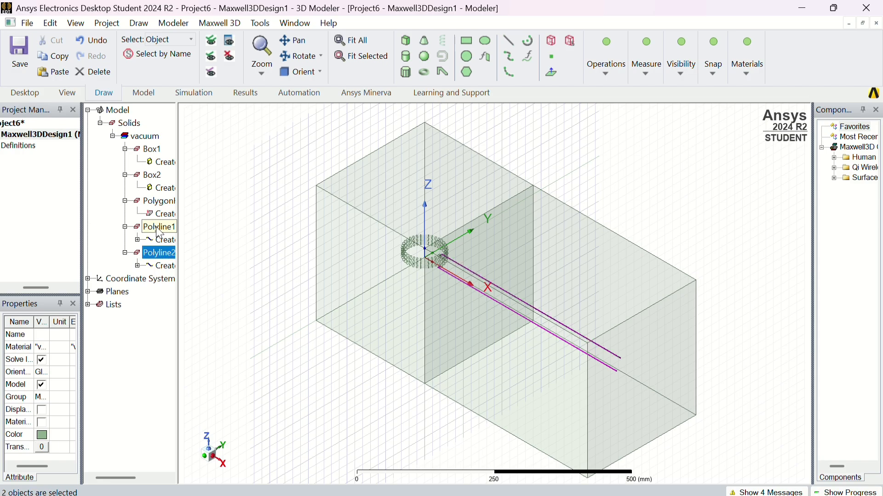
left_click(165, 202, "ctrl")
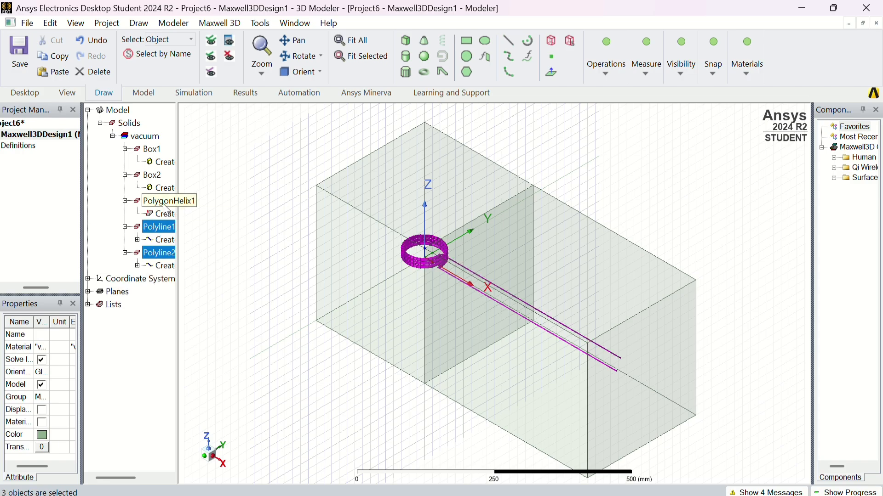
left_click(608, 72)
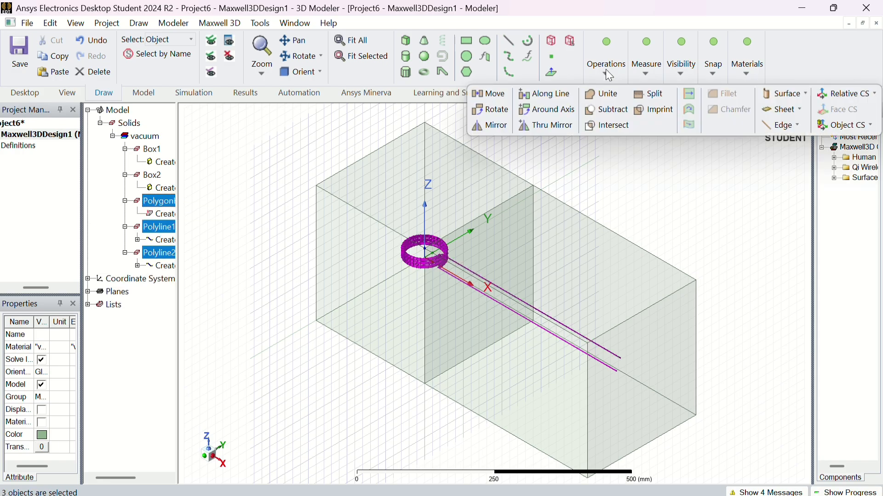
left_click(603, 99)
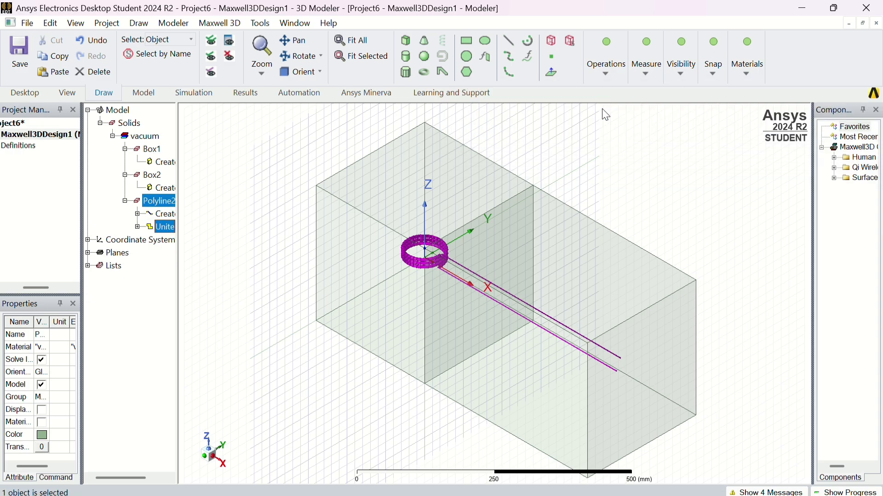
left_click(597, 161)
left_click(574, 283)
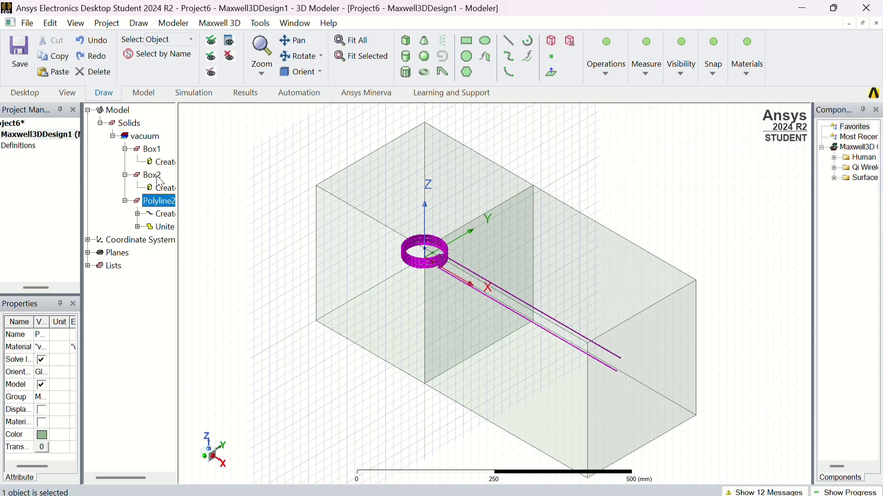
Subtract the outer box from the united coil without cloning the tool object, and clear the selection.
left_click(158, 179, "ctrl")
left_click(608, 65)
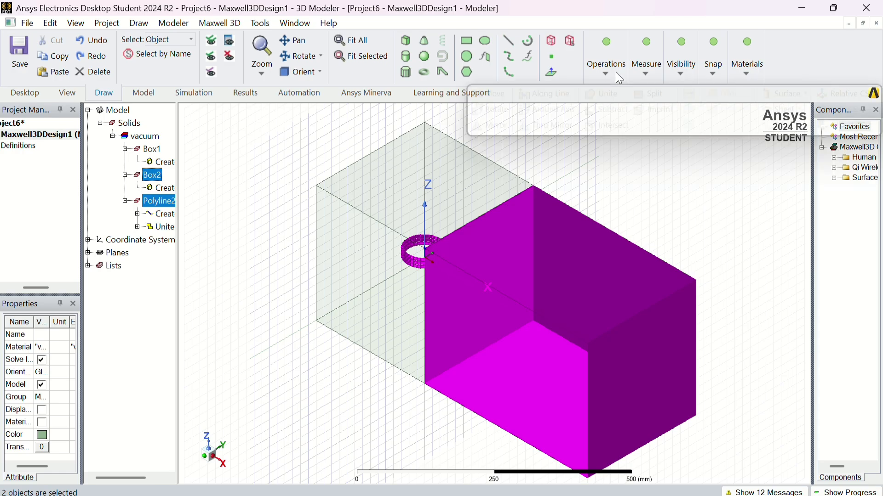
left_click(616, 109)
left_click(391, 321)
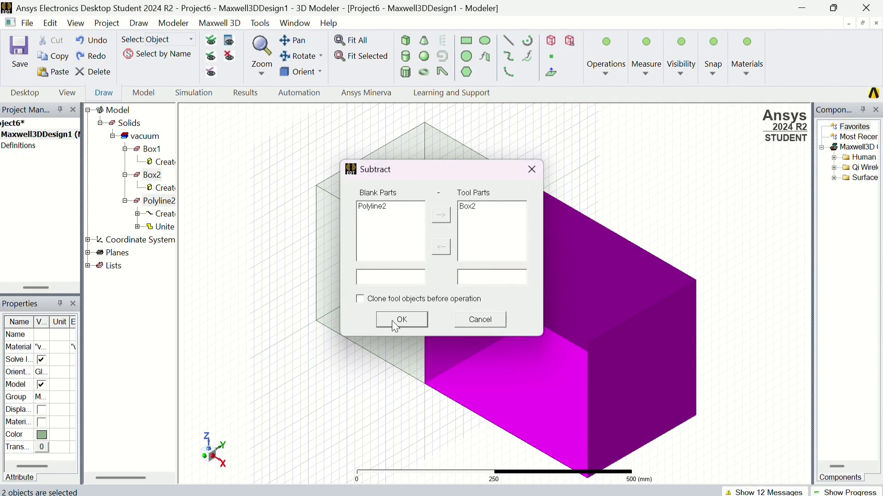
left_click(346, 359)
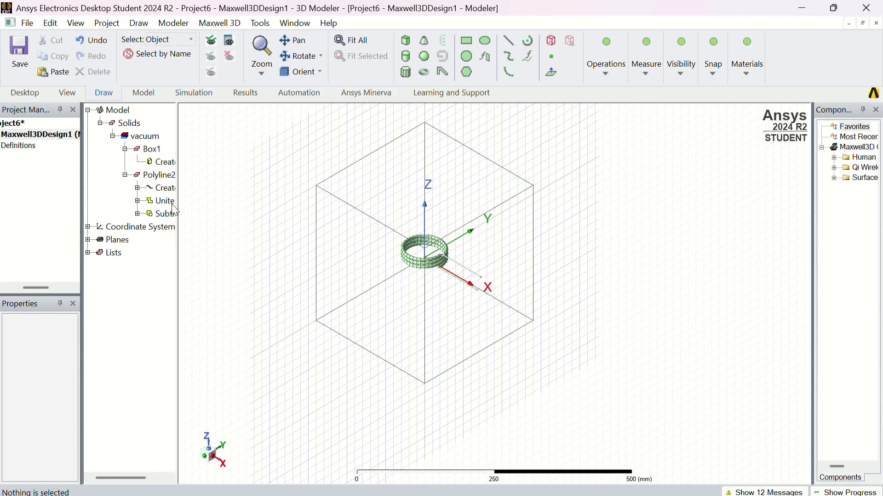
Rename the trimmed coil solid as Tx, apply the change and clear the selection.
double_click(158, 175)
left_click(311, 171)
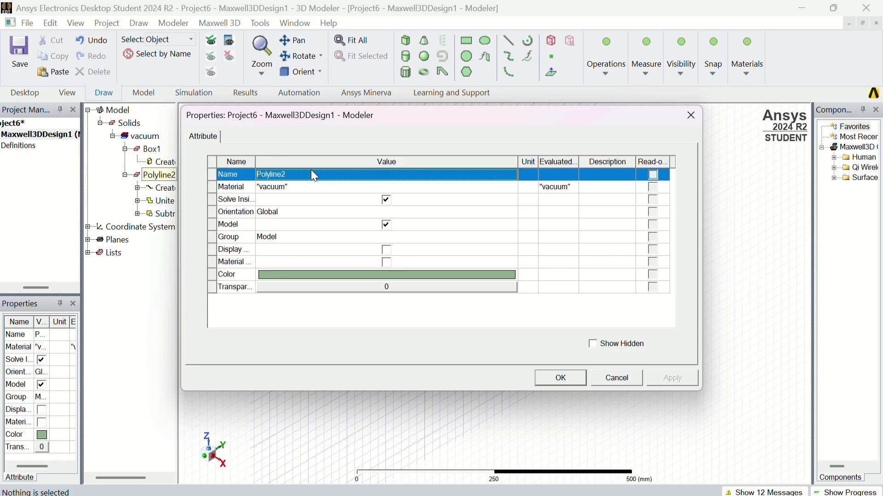
left_click(311, 175)
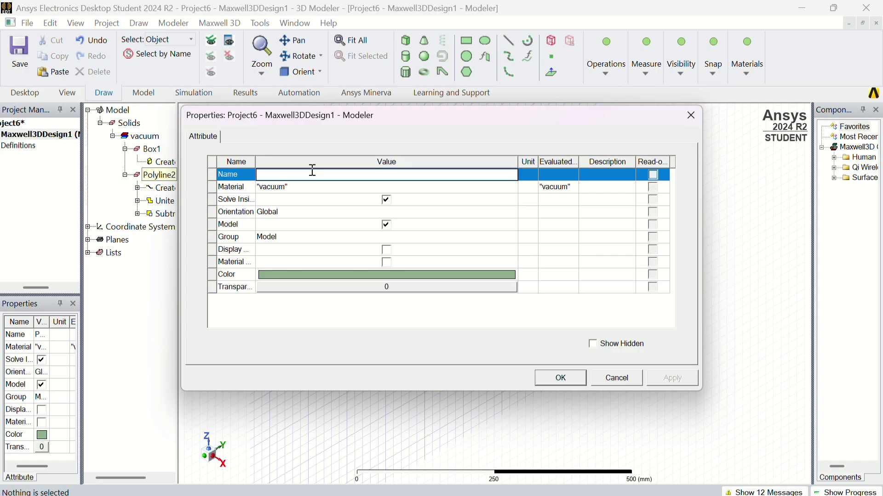
type("Tx")
key("Return")
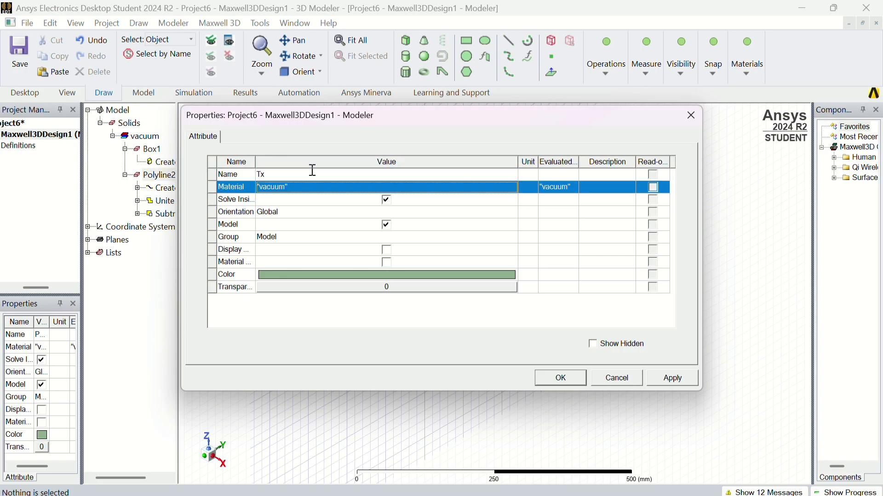
left_click(662, 379)
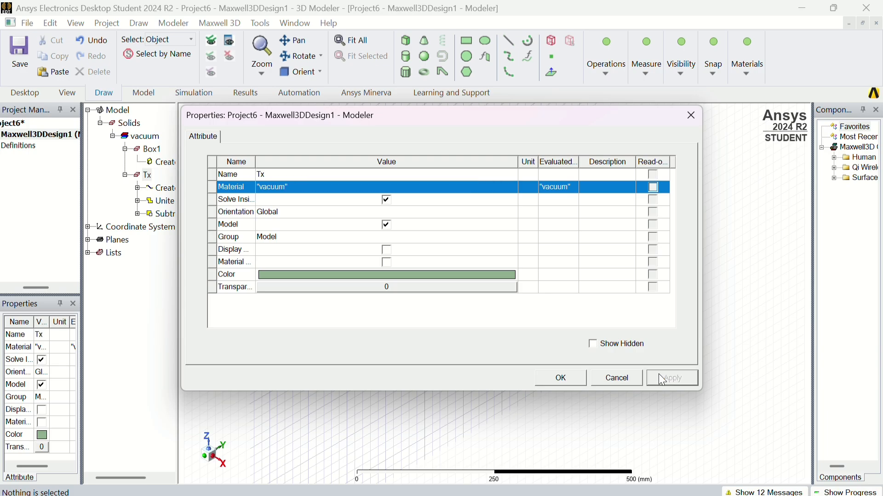
left_click(563, 380)
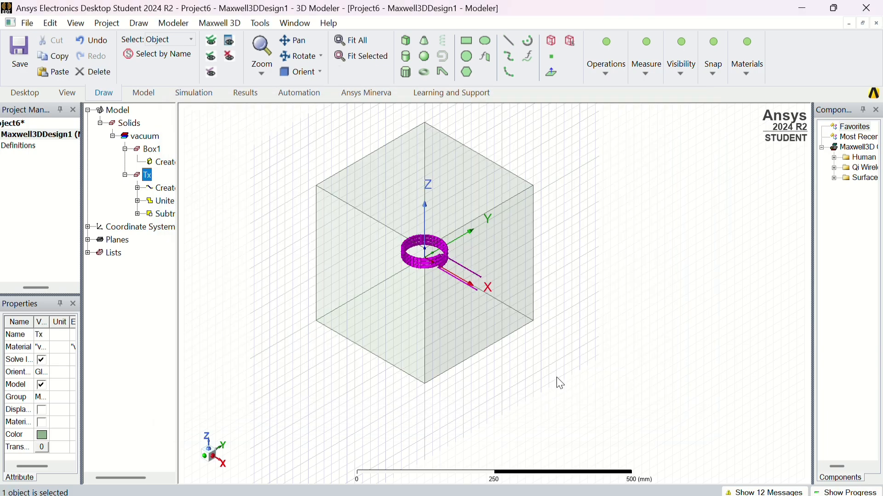
left_click(104, 316)
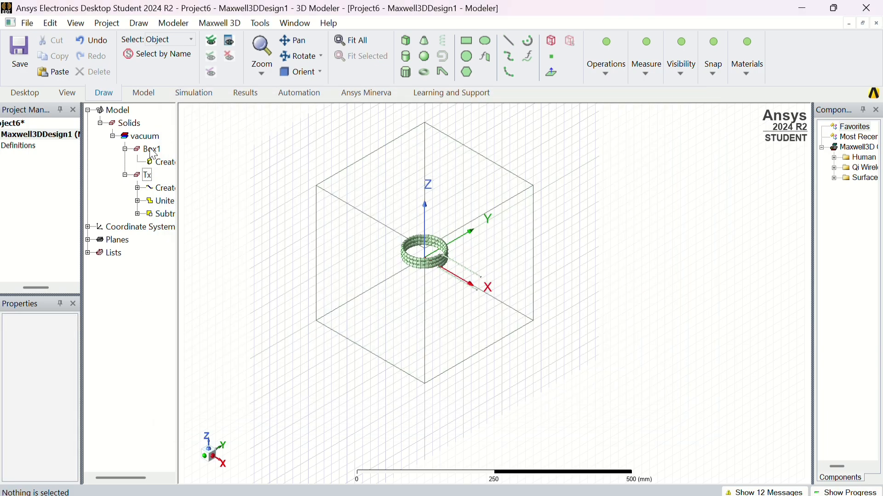
Assign the material air to the box enclosing the coil and apply it.
double_click(152, 149)
left_click(315, 183)
left_click(318, 187)
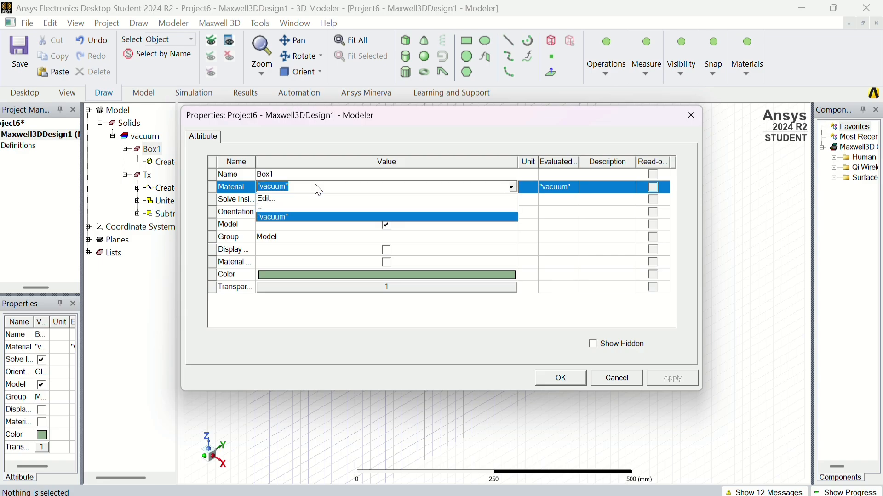
key("BackSpace")
type("air")
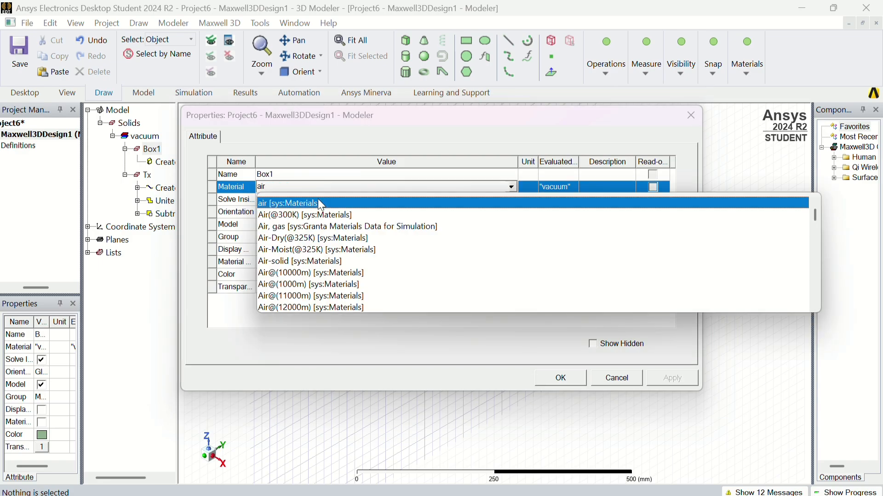
left_click(319, 202)
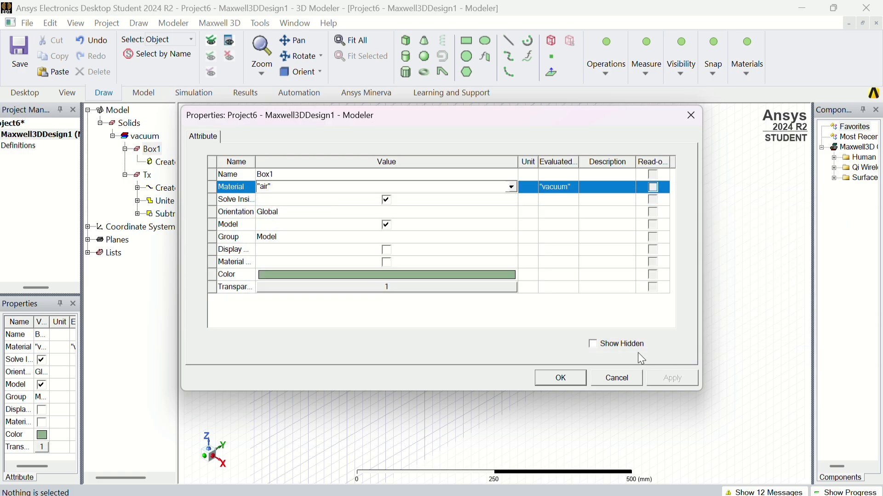
key("Return")
left_click(678, 383)
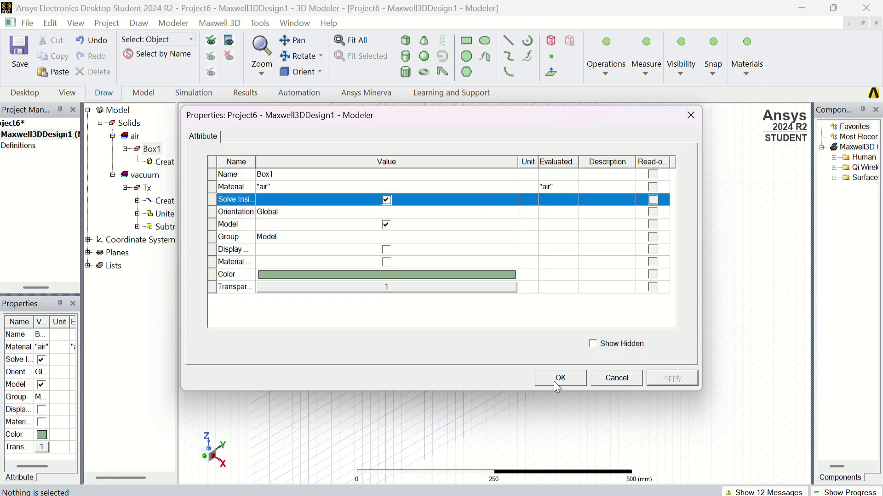
left_click(548, 379)
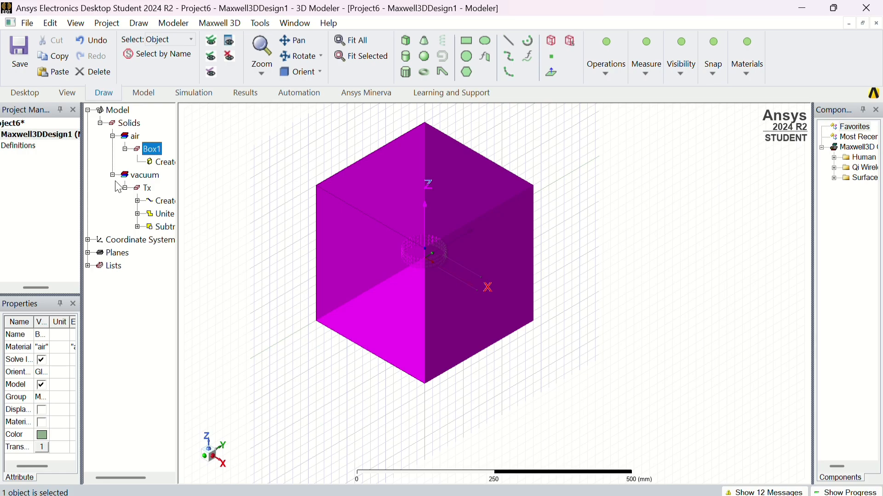
Duplicate the Tx coil in place by copying and pasting it, and clear the selection.
left_click(148, 189)
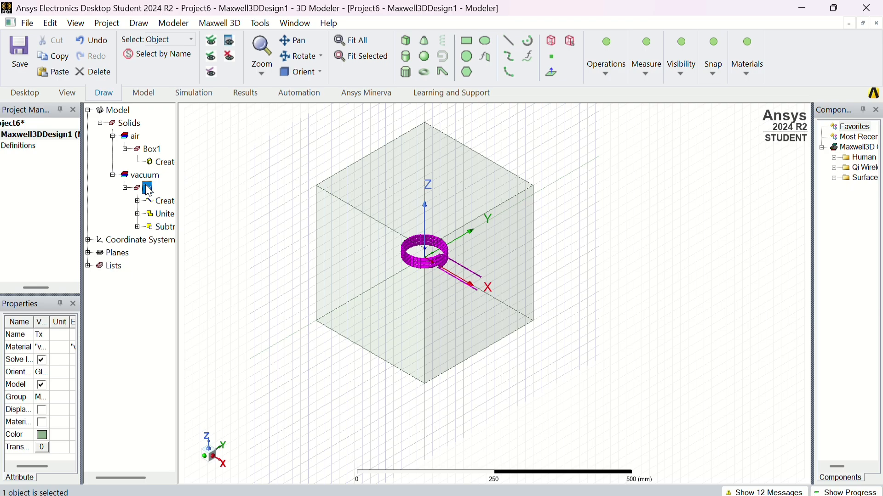
key("ctrl+c")
key("ctrl+v")
left_click(146, 316)
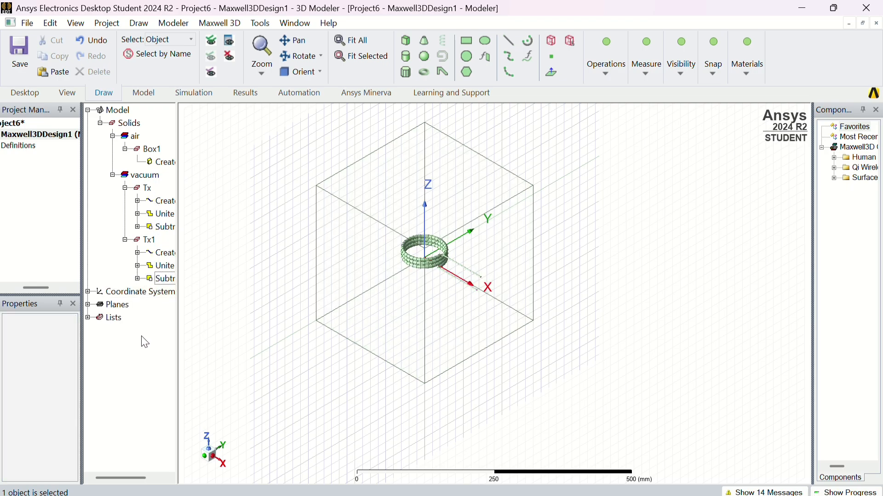
Rename the copied coil Tx1 as Rx and assign it the material copper.
double_click(149, 240)
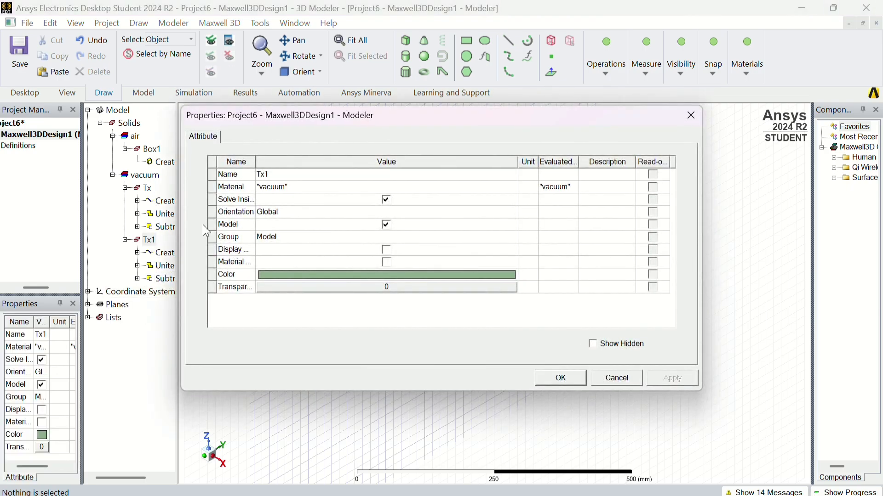
left_click(286, 175)
key("BackSpace")
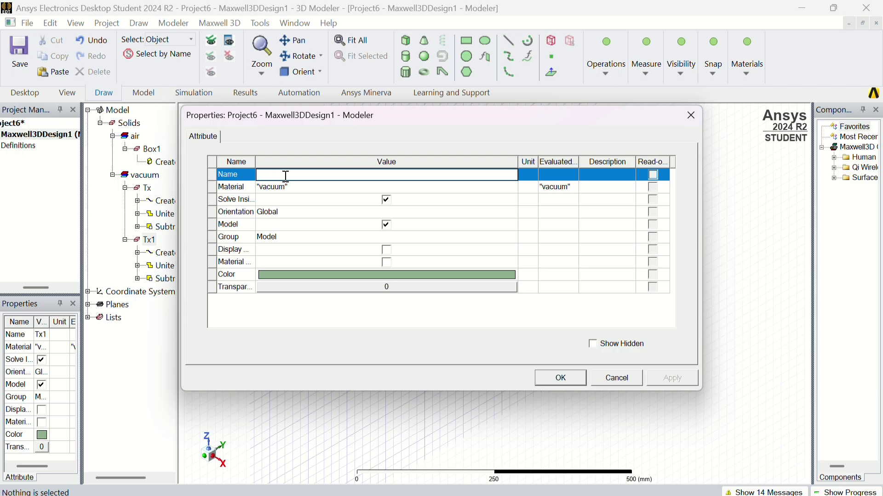
type("Rx")
key("Return")
type("copper")
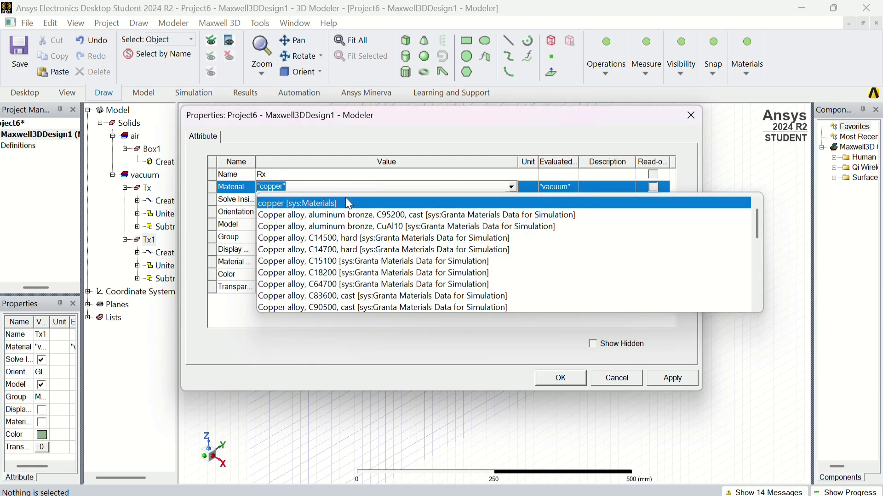
left_click(348, 204)
Change the Rx coil's colour to pure red and apply its edited properties.
left_click(371, 273)
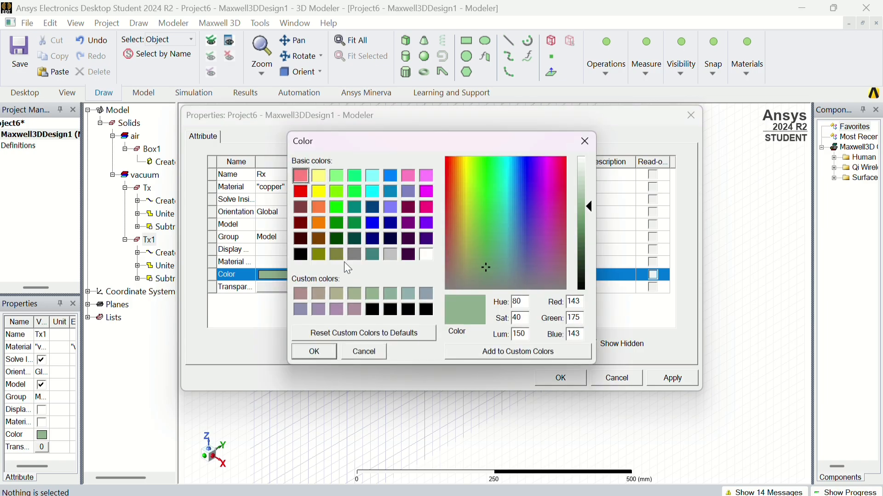
left_click(301, 192)
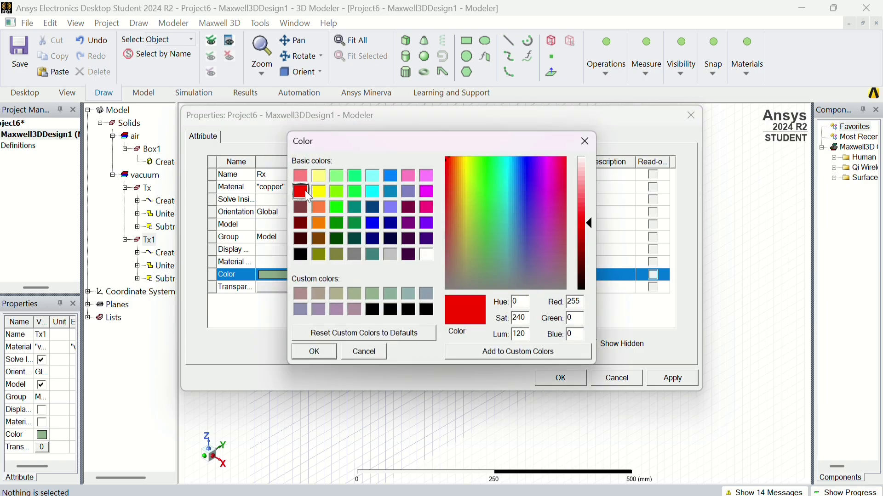
left_click(315, 352)
left_click(669, 379)
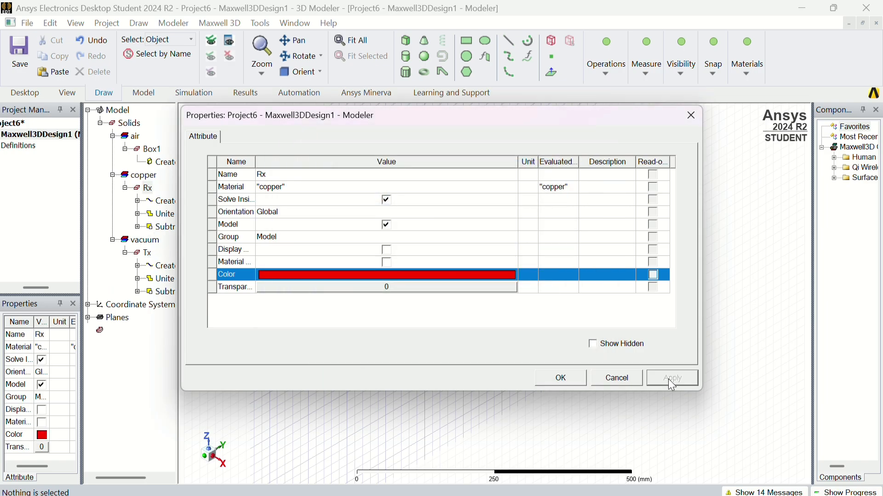
left_click(573, 373)
Change the Tx coil's material to copper and apply it.
double_click(146, 253)
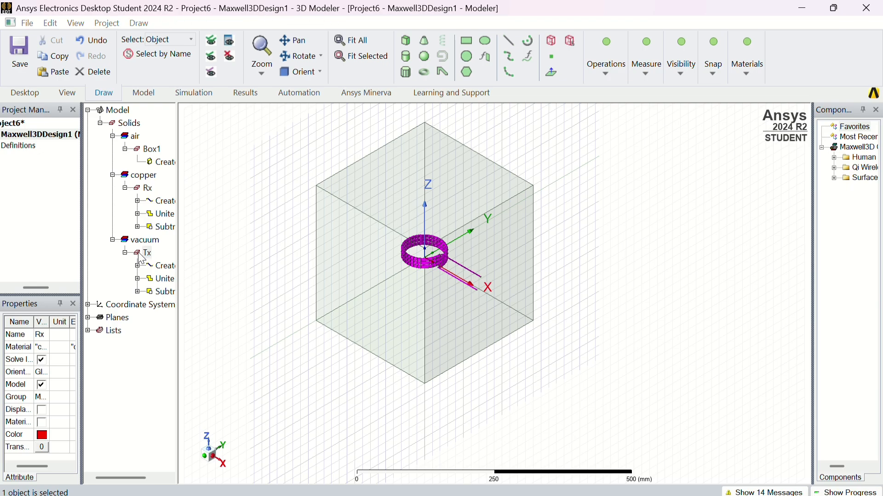
left_click(279, 191)
left_click(279, 190)
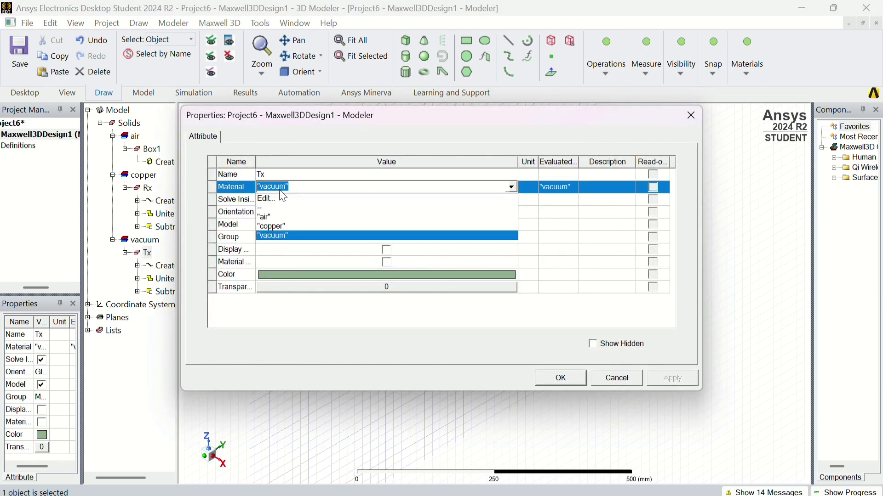
left_click(276, 227)
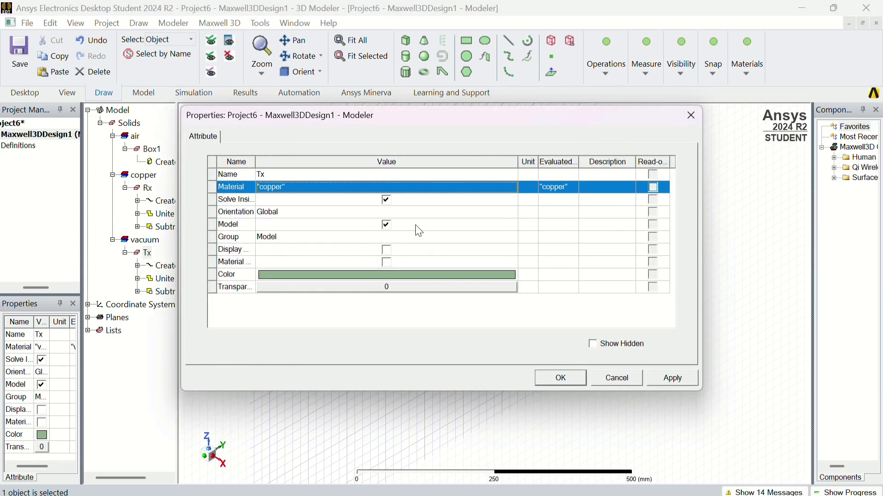
left_click(669, 378)
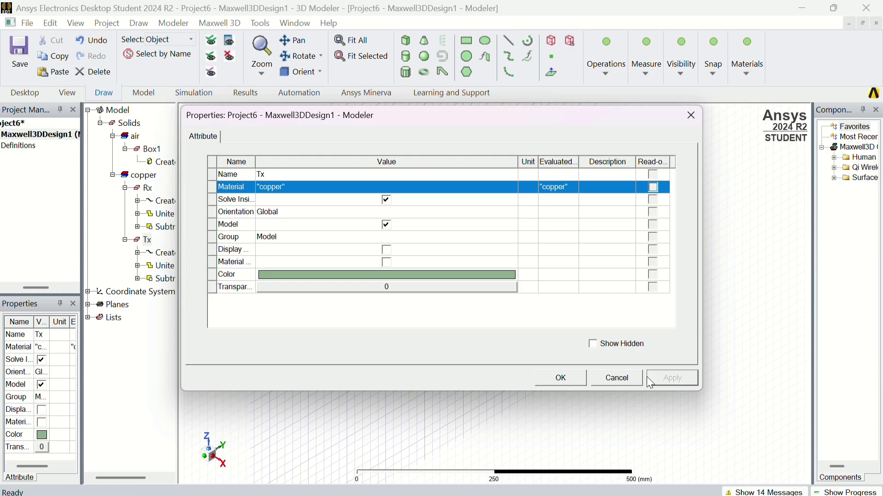
left_click(581, 378)
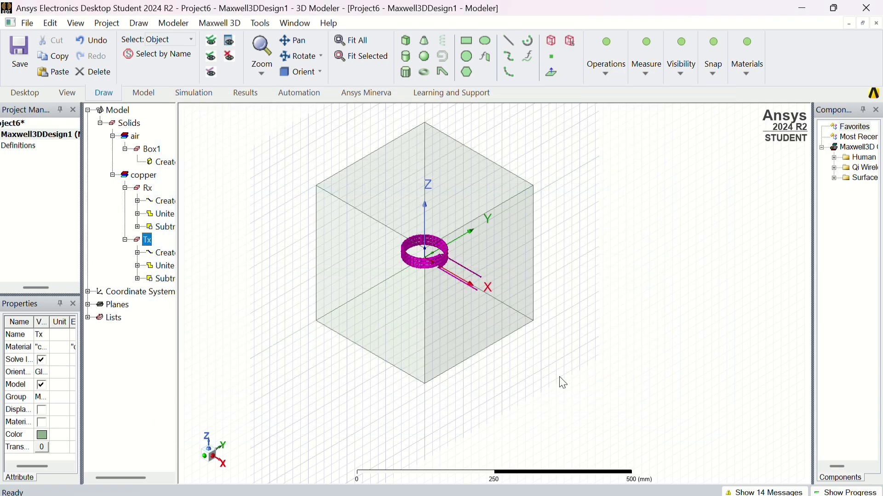
Hide the air box in the active view and fit the view to the coils.
left_click(352, 361)
left_click(357, 232)
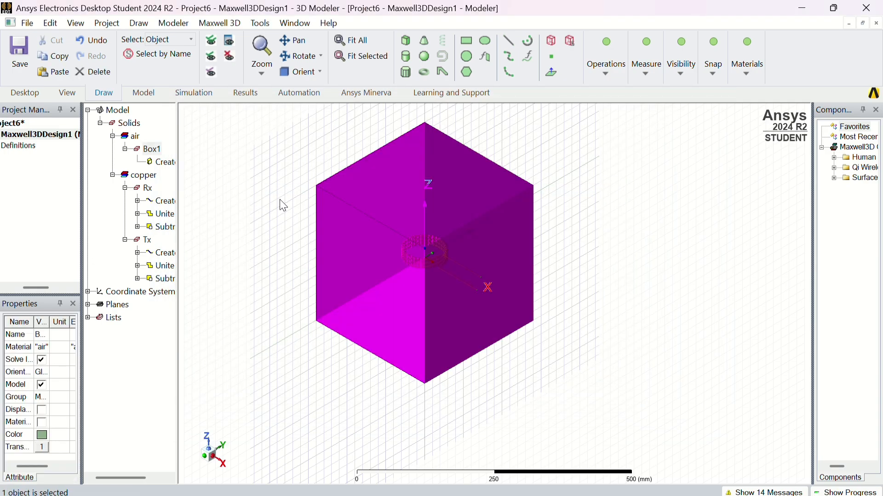
left_click(229, 56)
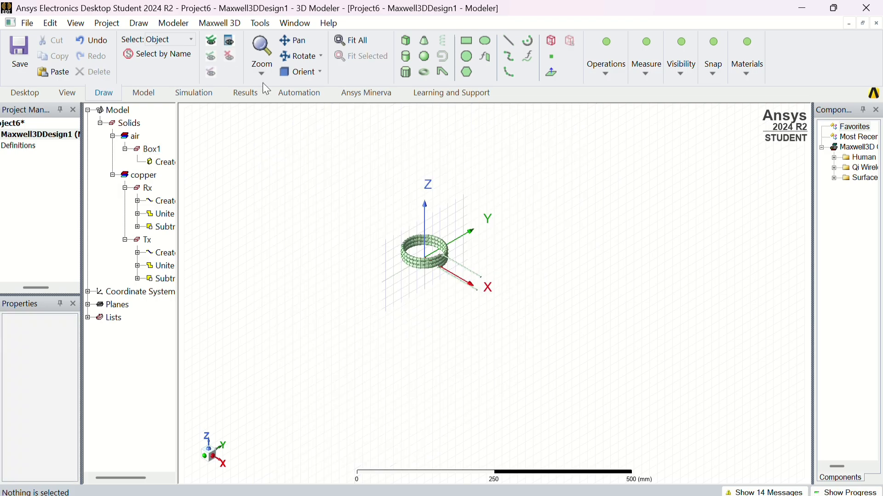
key("ctrl+d")
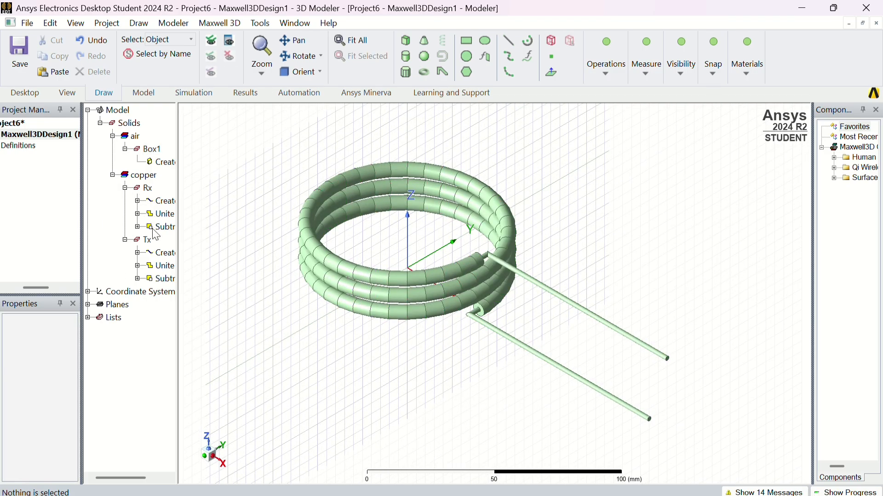
Move the Rx coil 20 mm up along the Z axis and clear the selection.
left_click(148, 189)
left_click(148, 241)
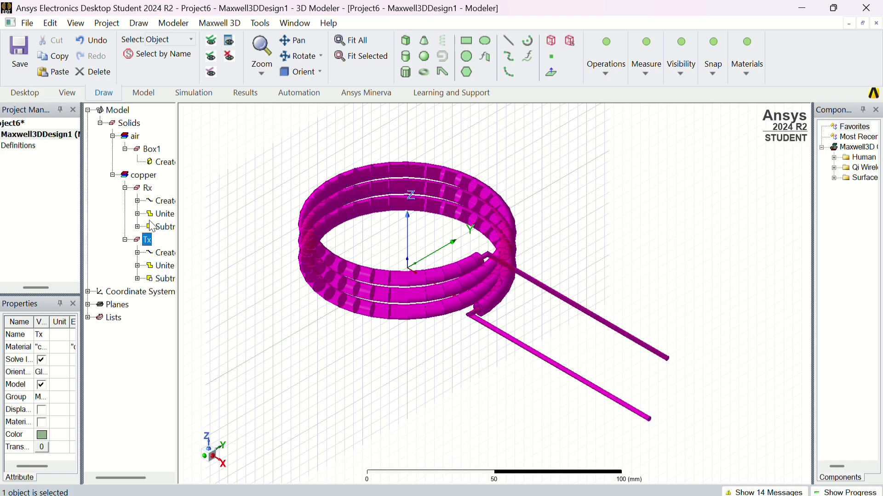
left_click(148, 189)
right_click(147, 189)
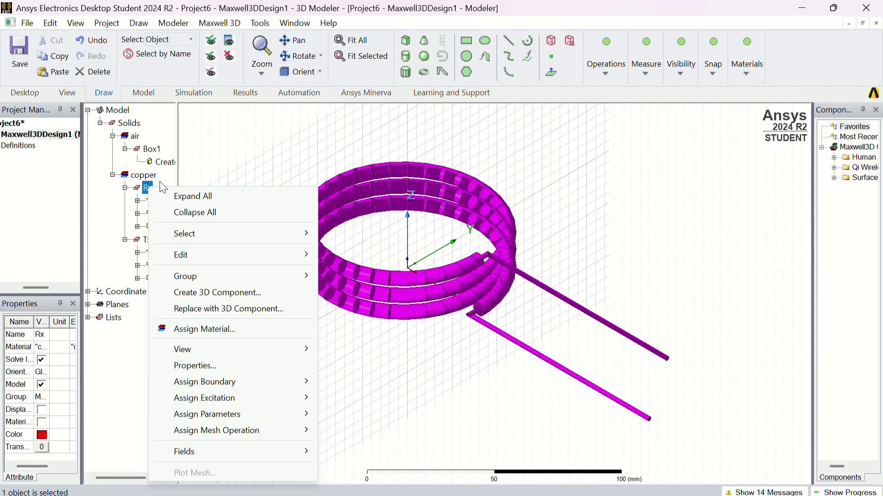
left_click(594, 72)
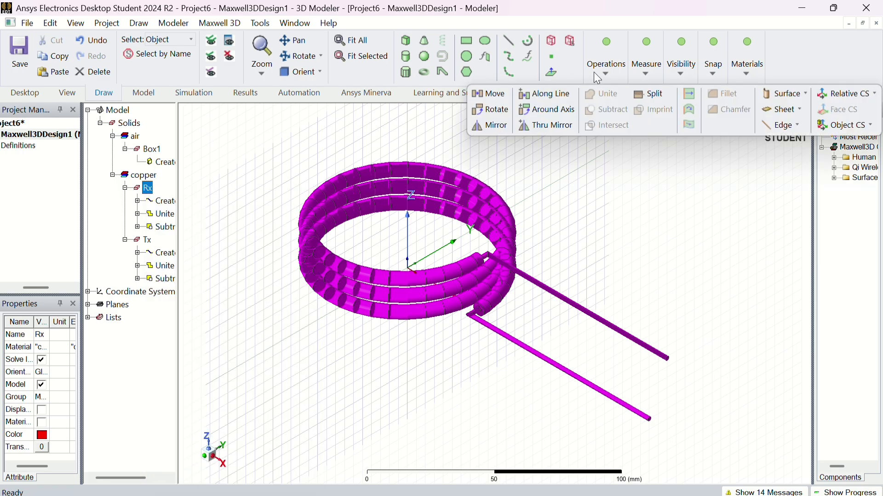
left_click(497, 99)
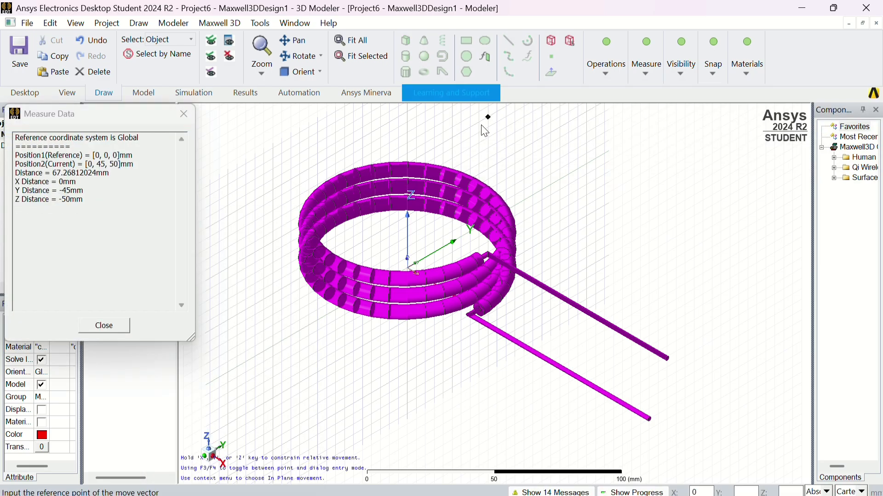
left_click(407, 268)
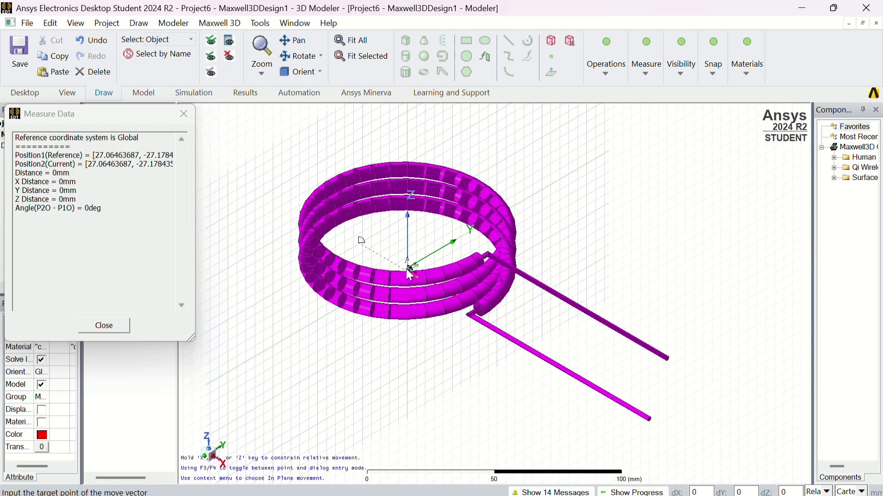
key("BackSpace")
type("2")
key("Return")
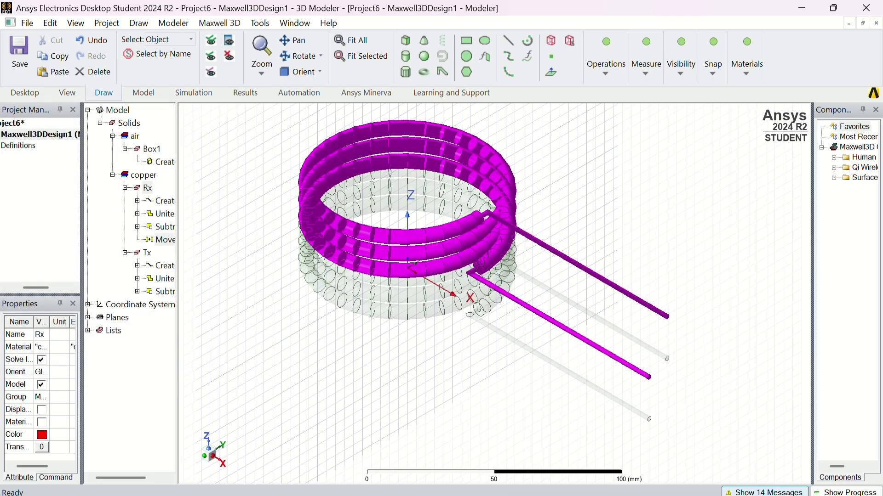
left_click(670, 270)
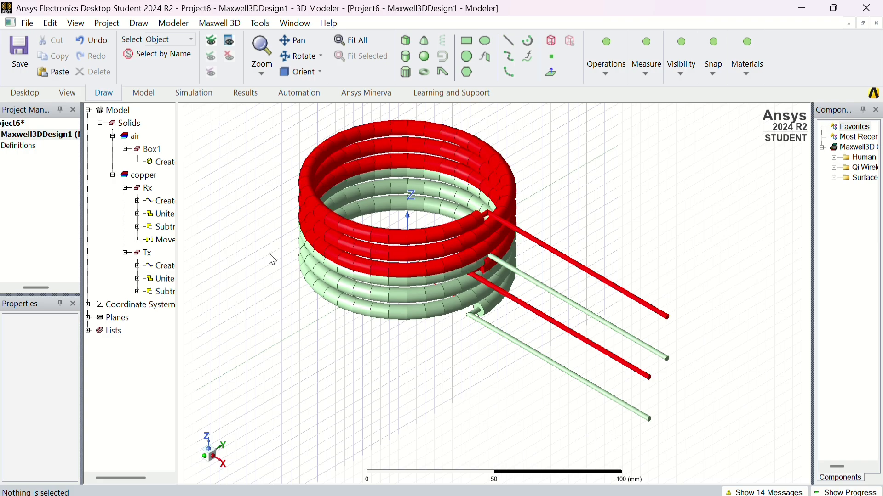
Replace the Z component of the Rx coil's move vector with a new variable named distt.
double_click(160, 240)
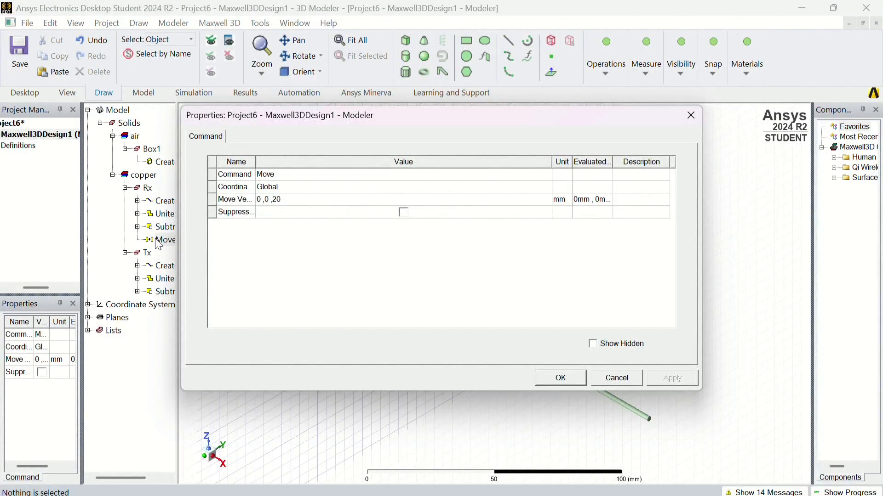
left_click(296, 203)
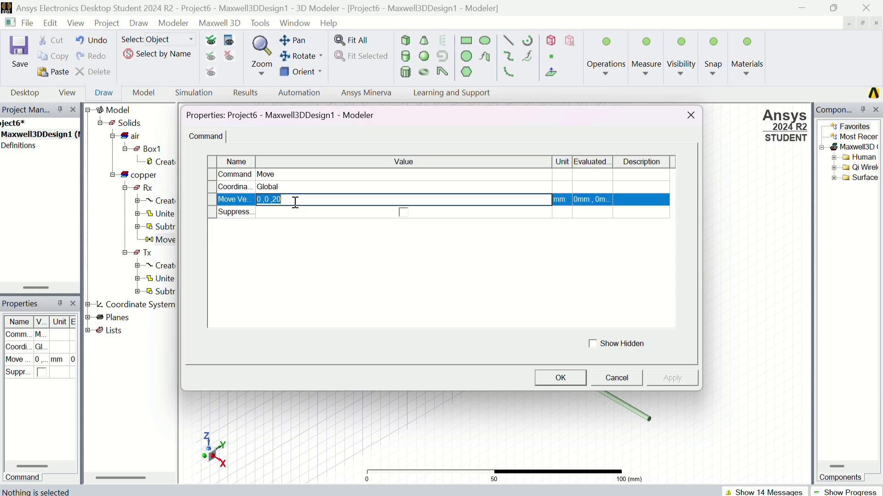
left_click(295, 202)
key("BackSpace")
key("BackSpace")
type("d")
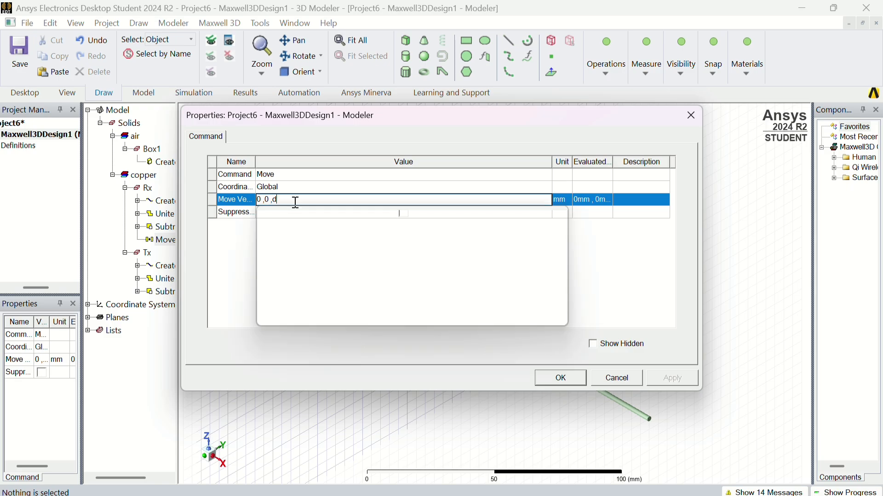
type("ist")
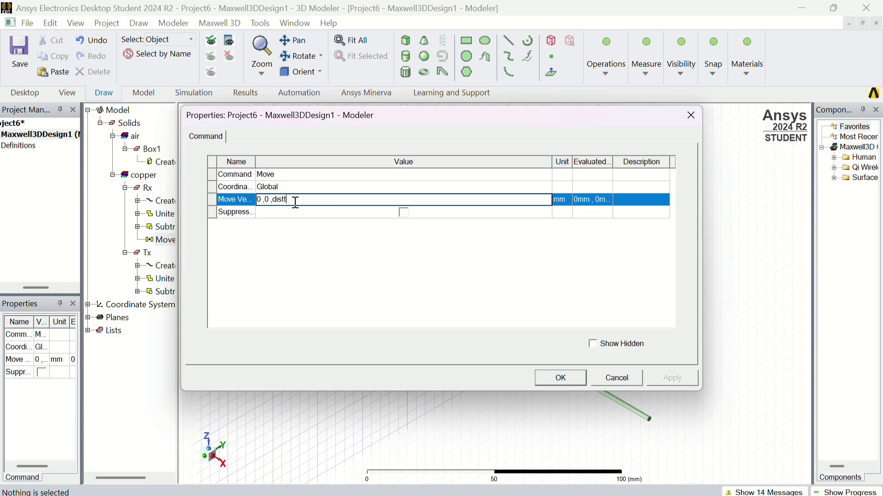
key("Return")
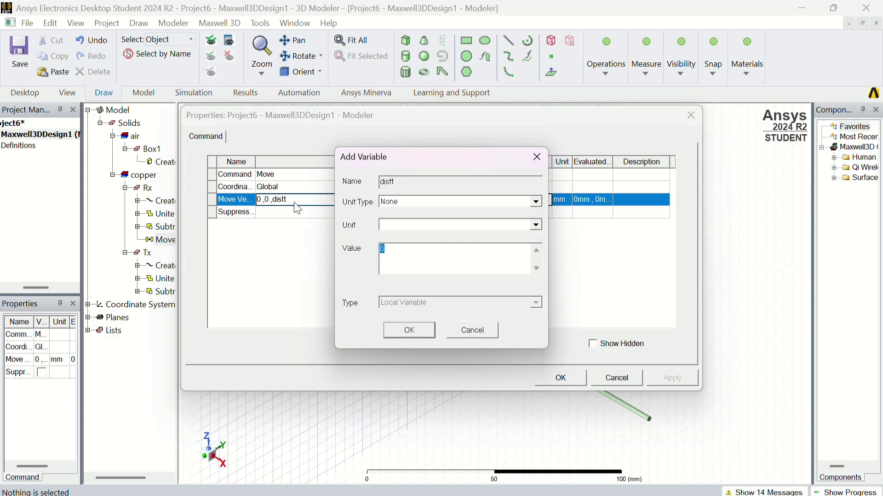
Define the variable distt with unit type Length and a value of 30 mm, and apply the parametric move.
left_click(415, 202)
scroll(415, 240, "up", 1)
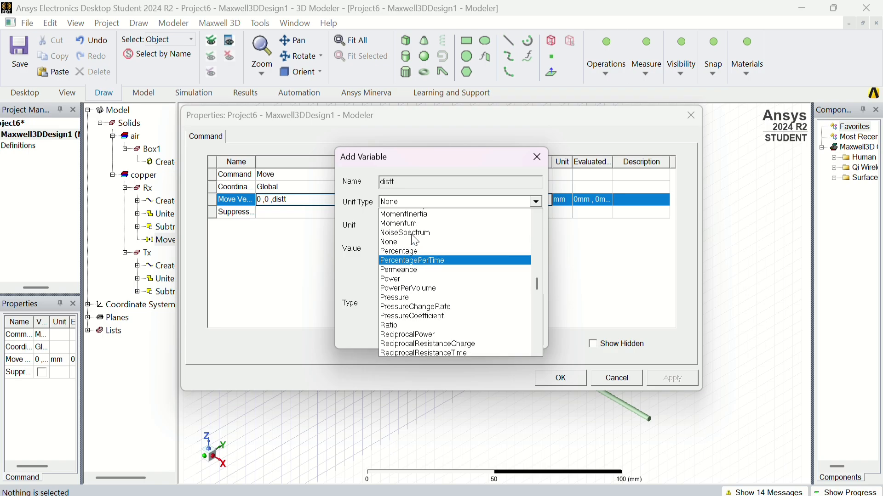
scroll(415, 240, "up", 4)
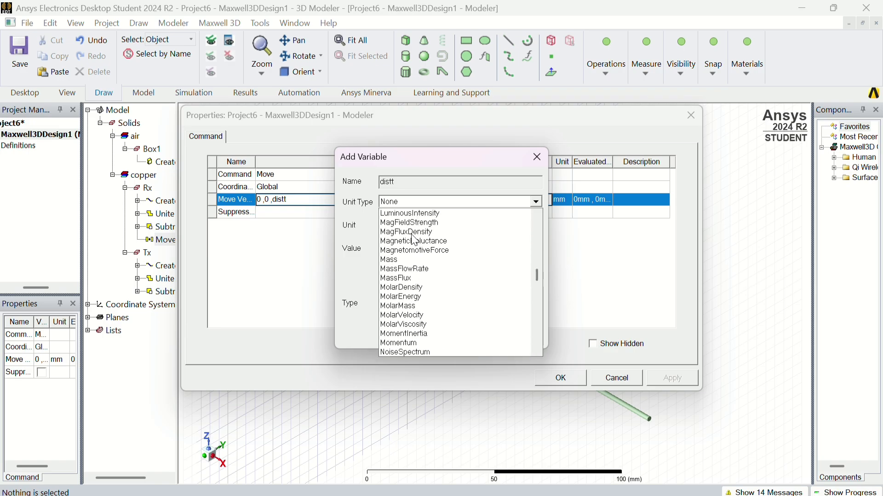
scroll(415, 240, "up", 3)
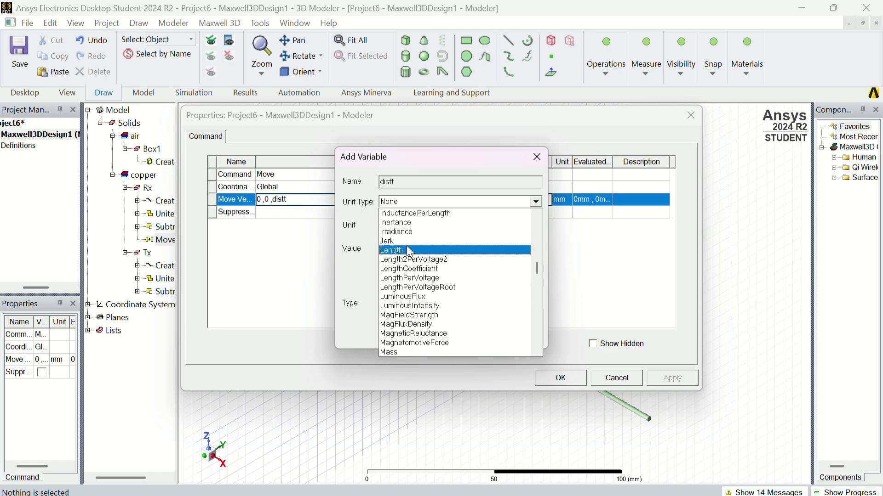
left_click(409, 250)
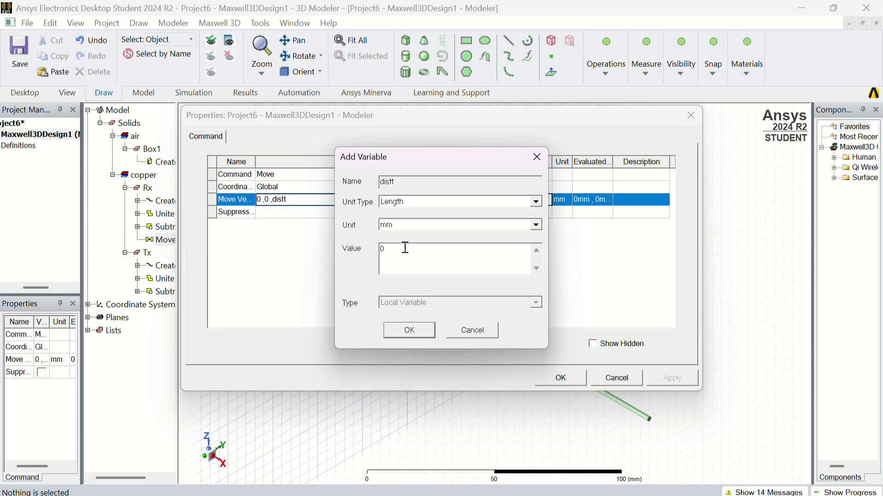
key("BackSpace")
type("3")
key("Return")
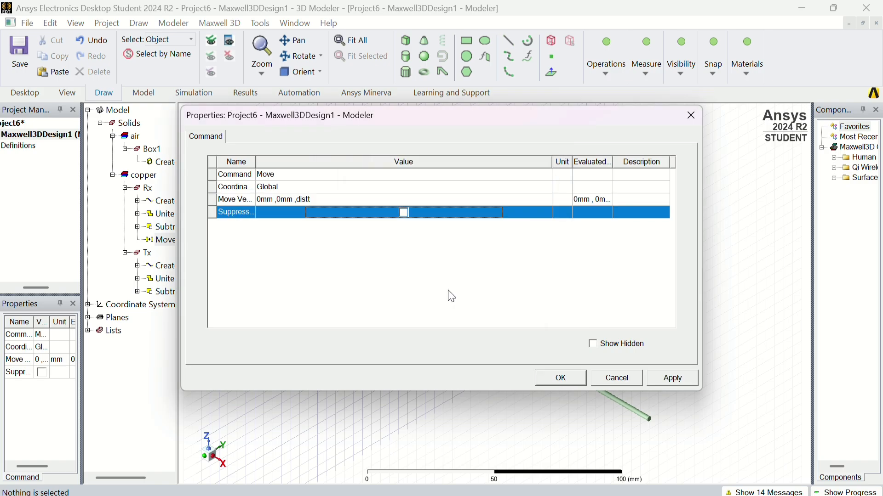
left_click(684, 383)
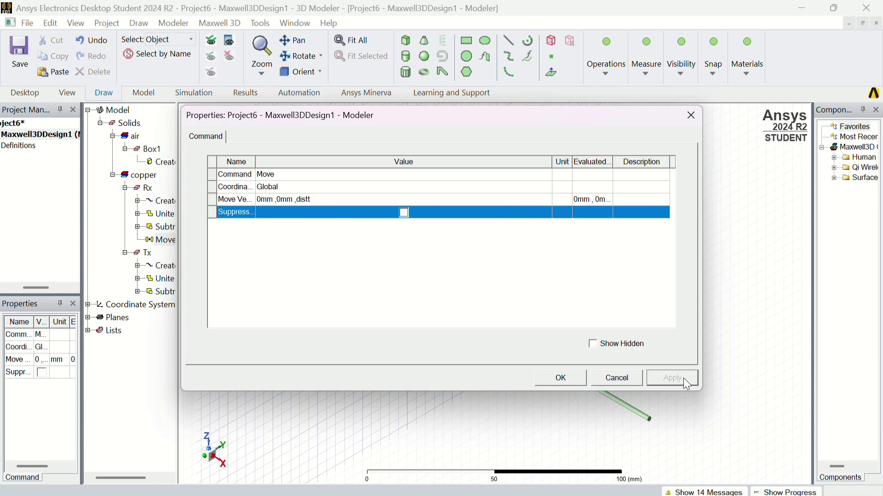
left_click(564, 380)
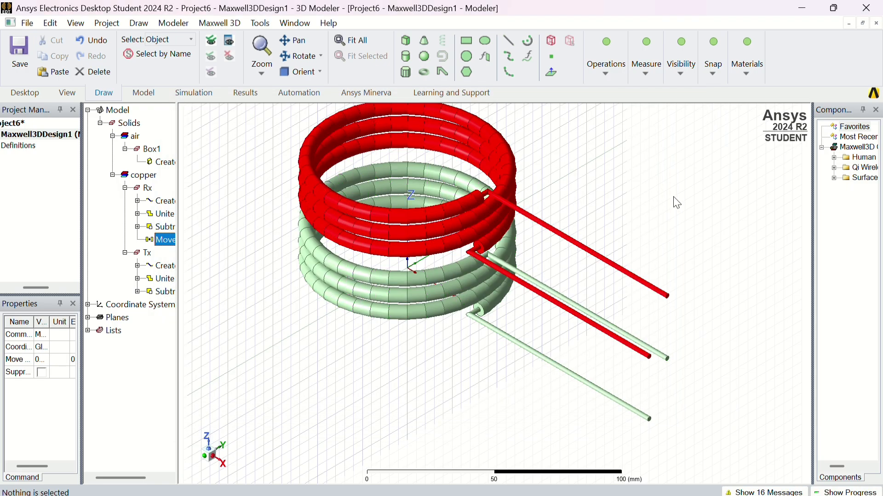
Set the design variable distt to 35 mm to increase the spacing between the Tx and Rx coils.
left_click_drag(230, 460, 205, 453)
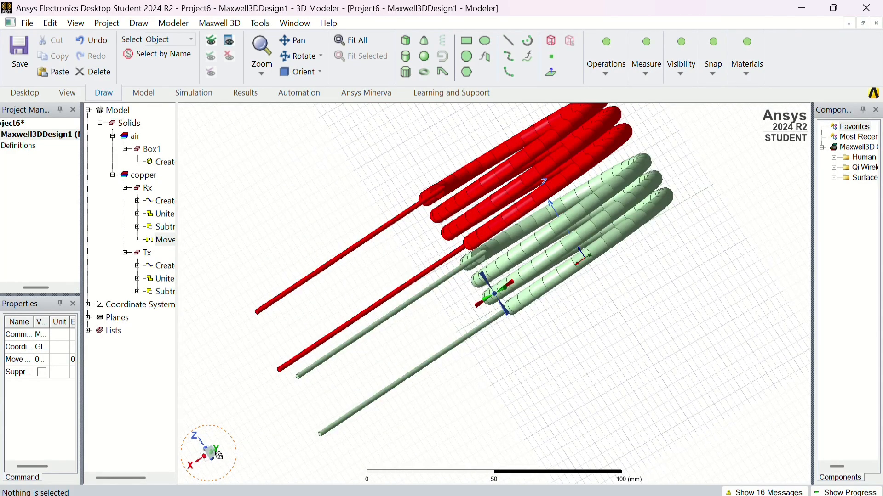
scroll(473, 302, "up", 2)
scroll(469, 304, "up", 3)
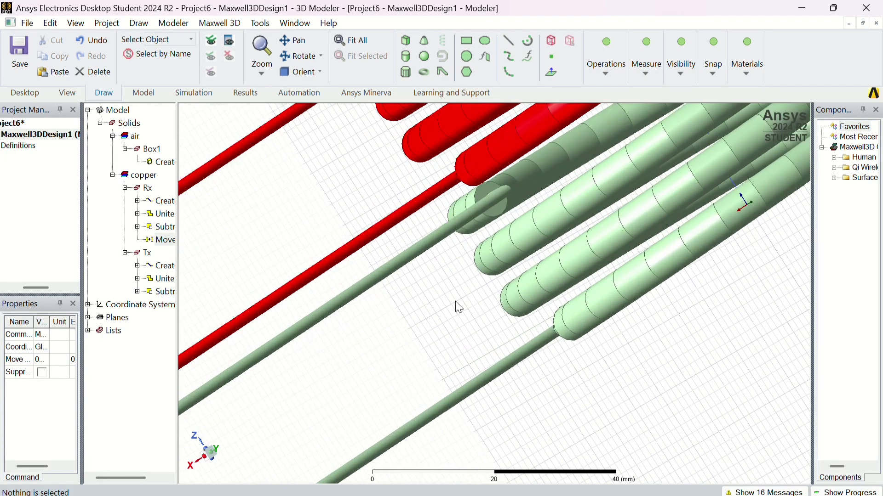
scroll(261, 293, "down", 2)
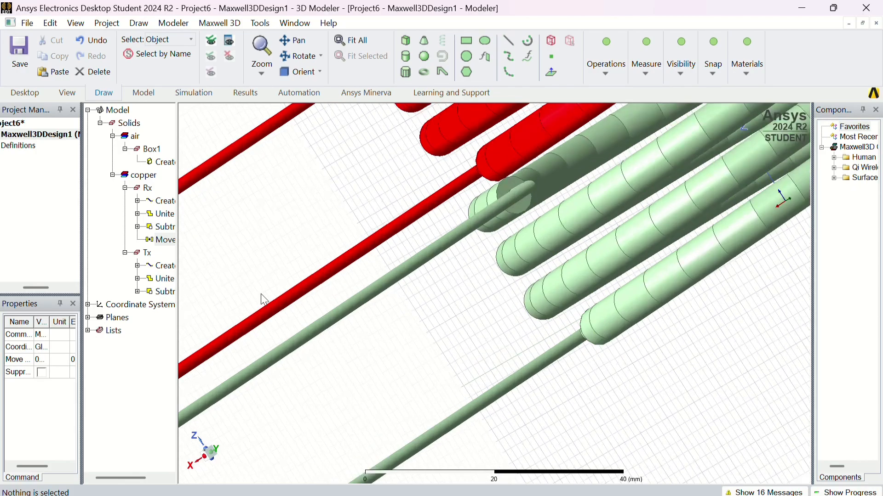
scroll(198, 288, "down", 1)
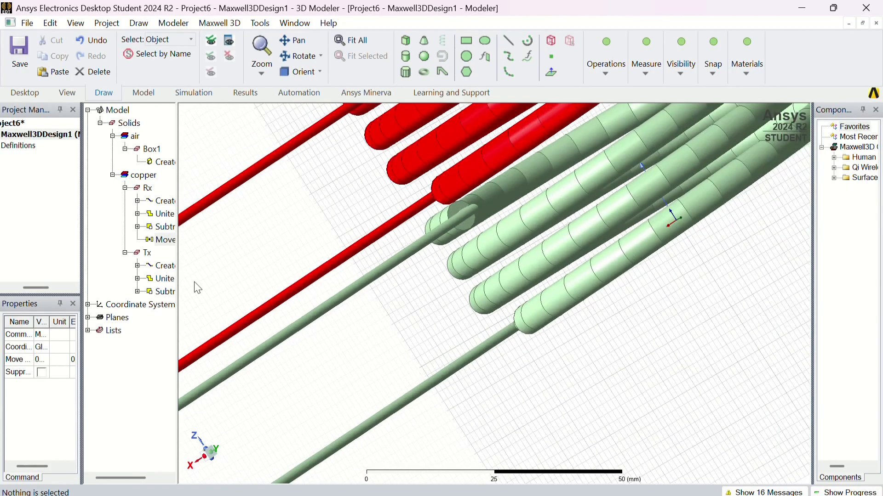
left_click(59, 138)
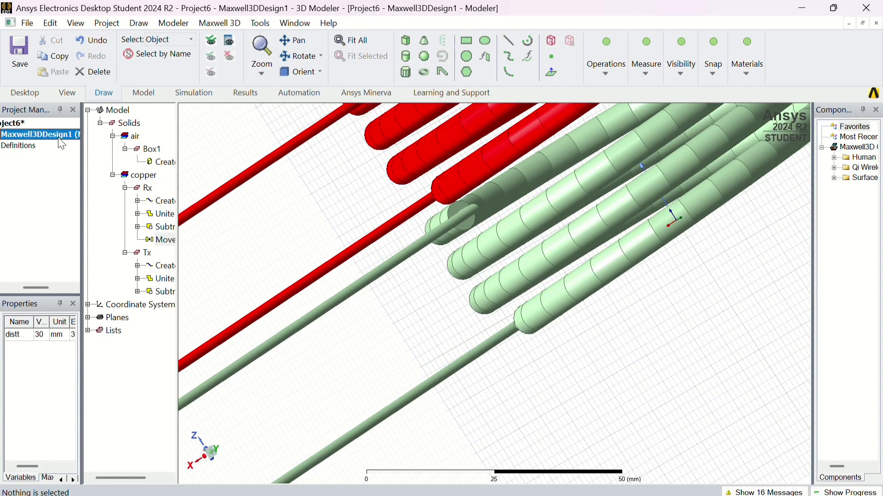
left_click(46, 336)
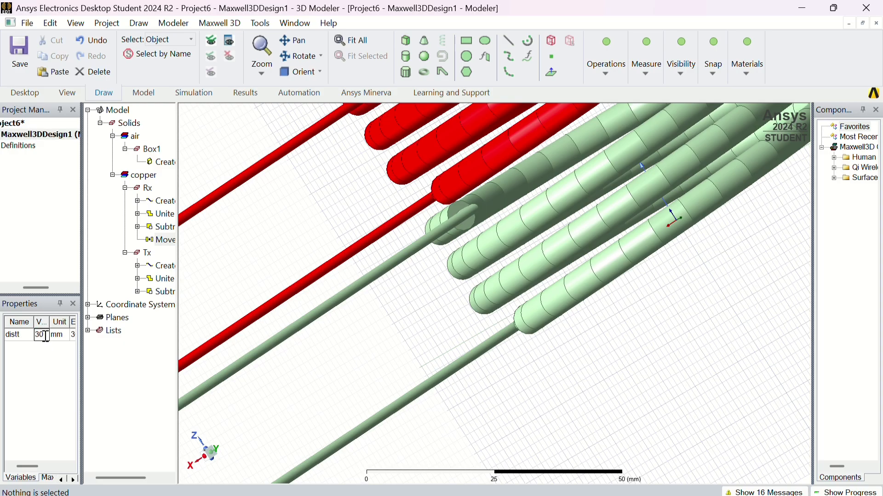
key("BackSpace")
type("5")
key("Return")
scroll(342, 292, "down", 1)
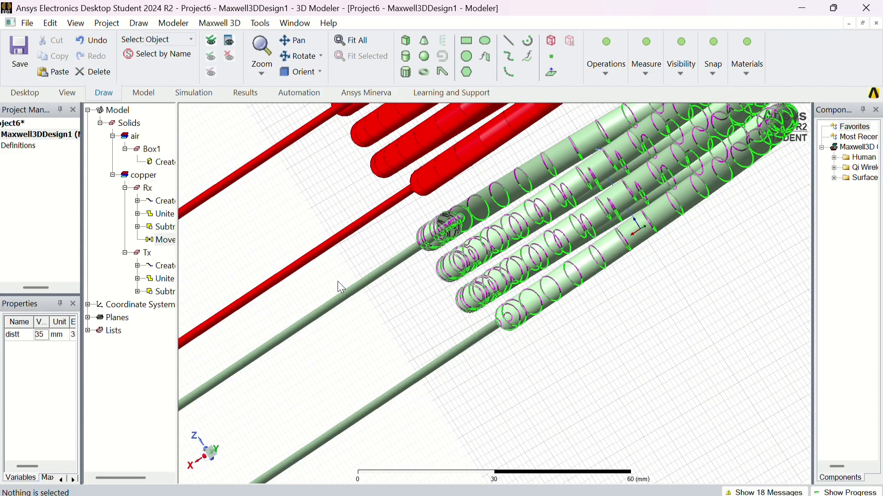
left_click(310, 76)
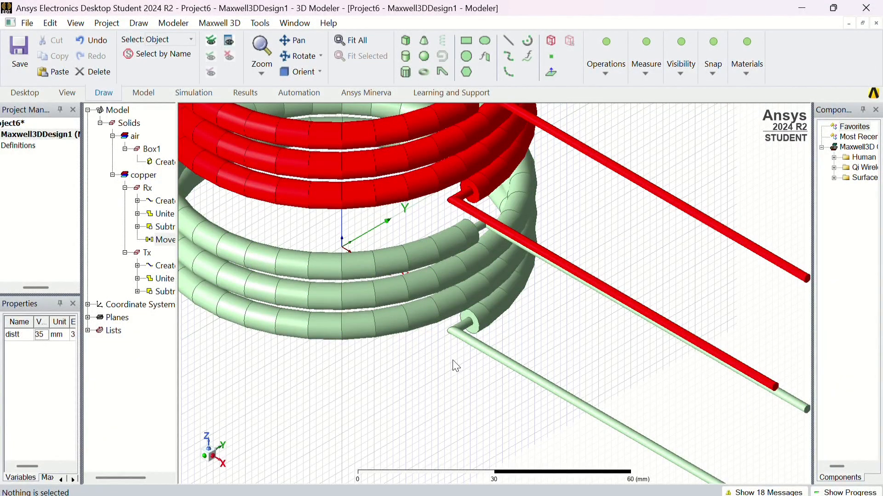
key("ctrl+d")
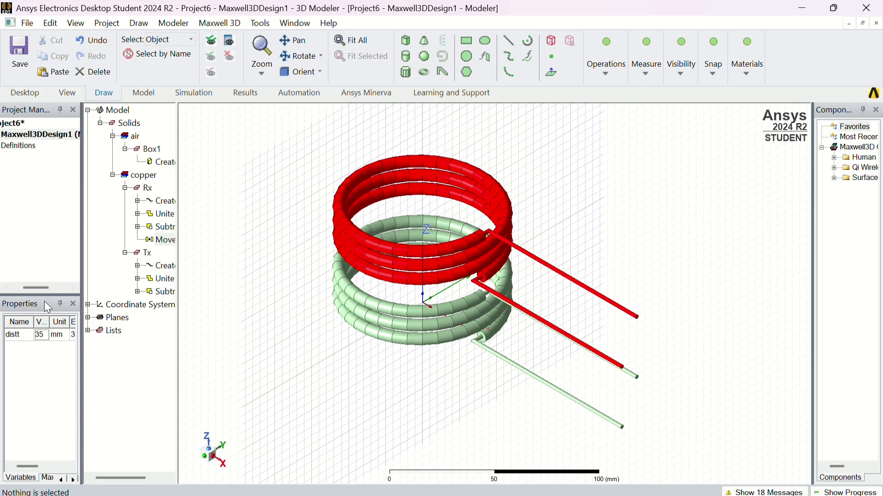
Expand the Maxwell 3D design in the project tree and set the selection mode to Face.
left_click(20, 289)
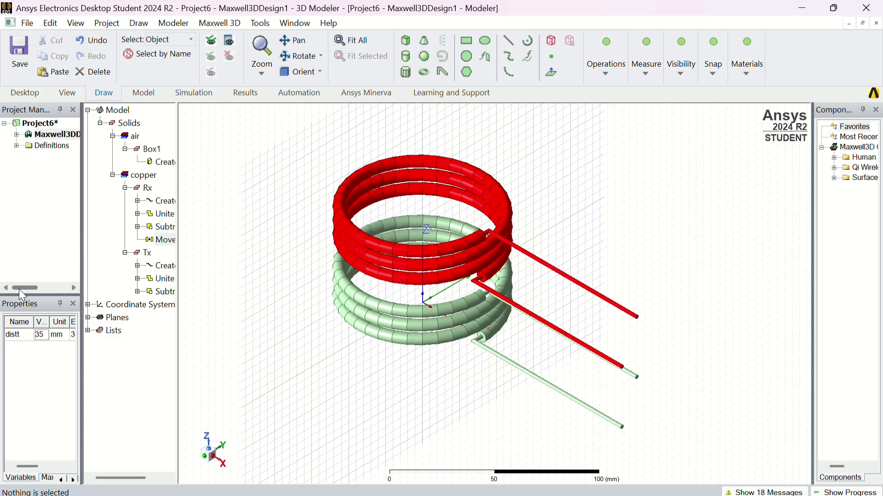
left_click(16, 135)
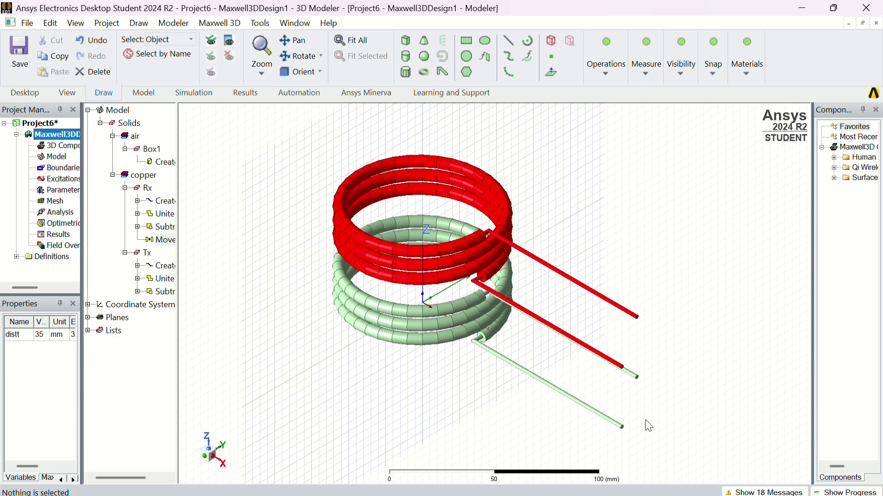
left_click(184, 40)
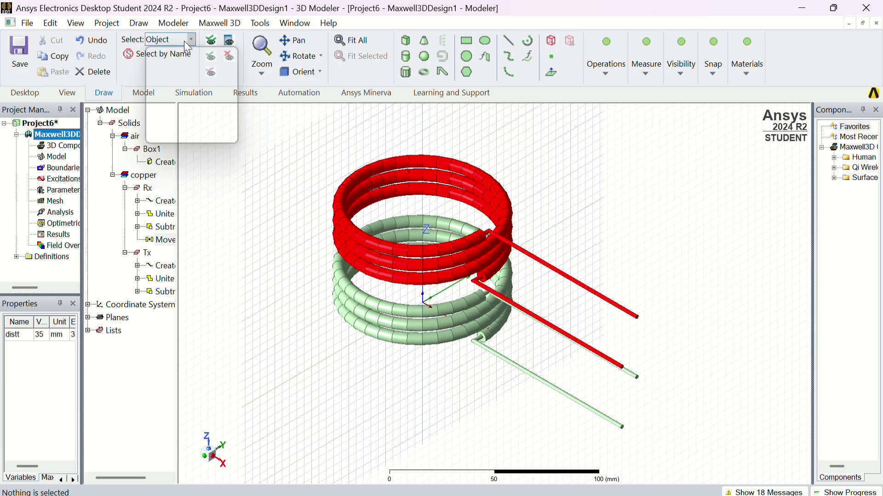
left_click(183, 97)
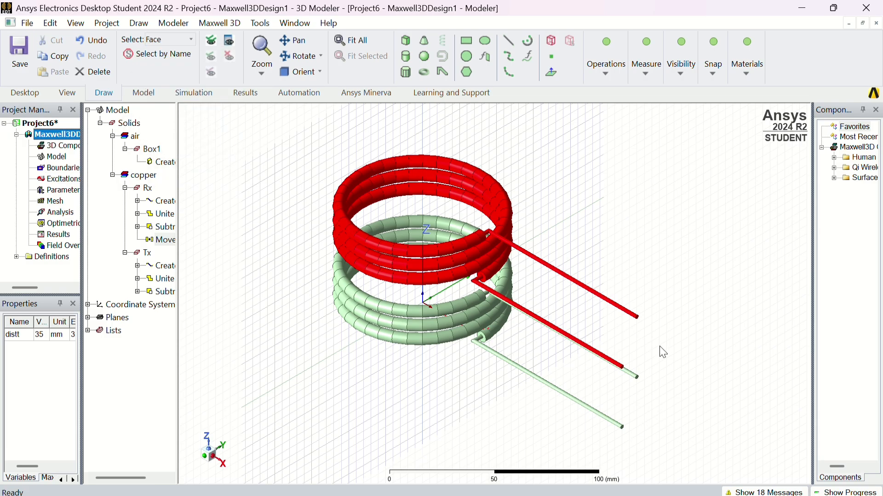
Start a Current excitation on the end face of the lower Tx lead wire and name it Tx_in.
scroll(646, 429, "up", 1)
scroll(645, 429, "up", 6)
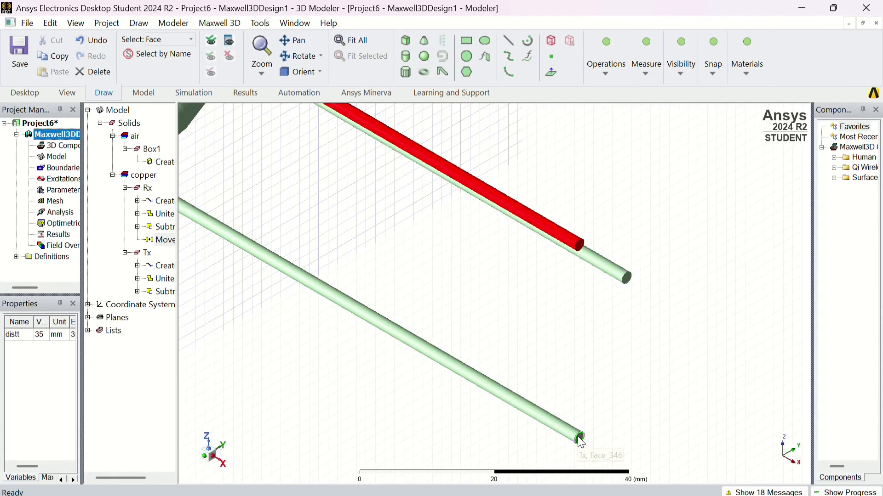
left_click(579, 438)
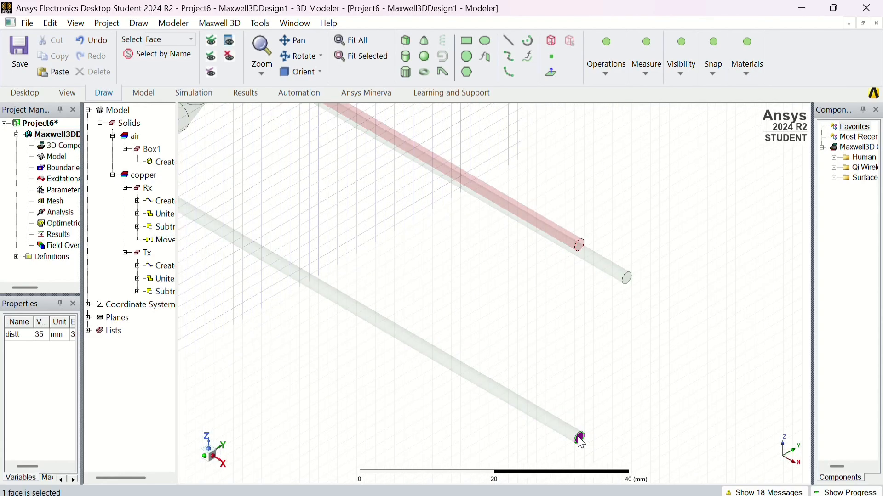
right_click(580, 440)
mouse_move(631, 339)
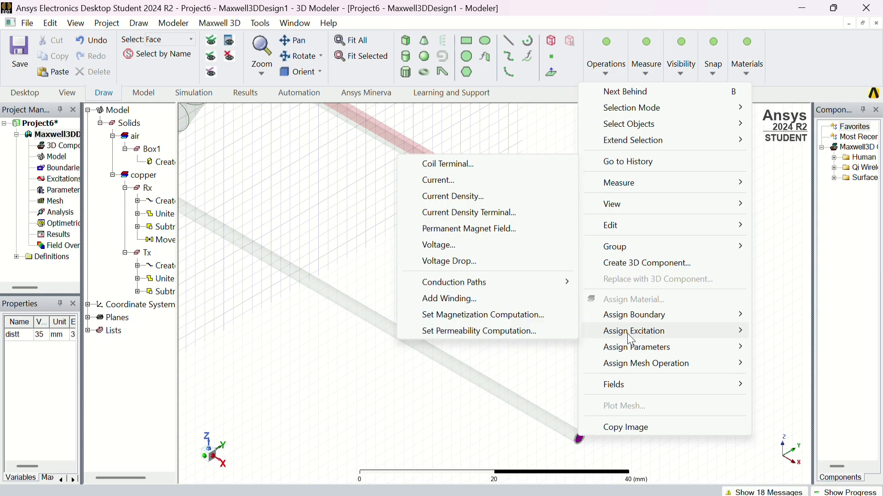
left_click(461, 176)
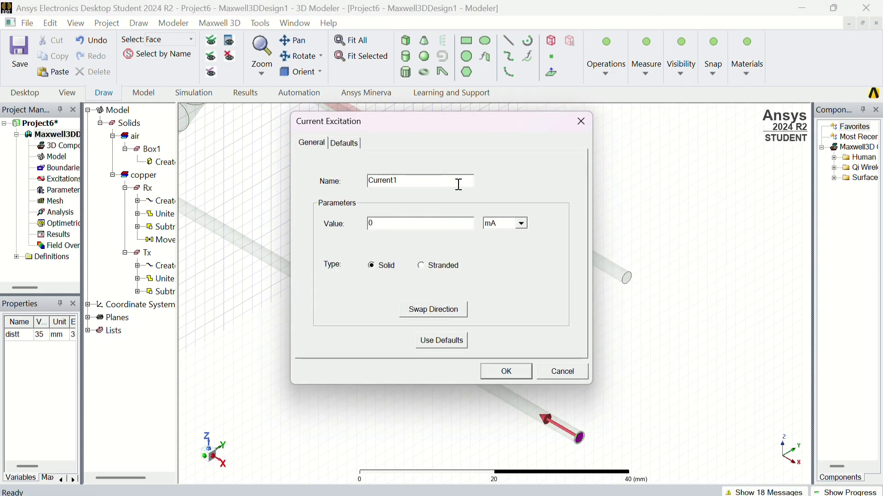
key("BackSpace")
key("BackSpace")
key("BackSpace")
key("BackSpace")
key("BackSpace")
key("BackSpace")
key("BackSpace")
key("BackSpace")
type("Tx_in")
Set the Tx_in excitation's value to a new current variable i of 21 A, apply it, and review its direction.
left_click(447, 229)
key("BackSpace")
type("i")
key("Tab")
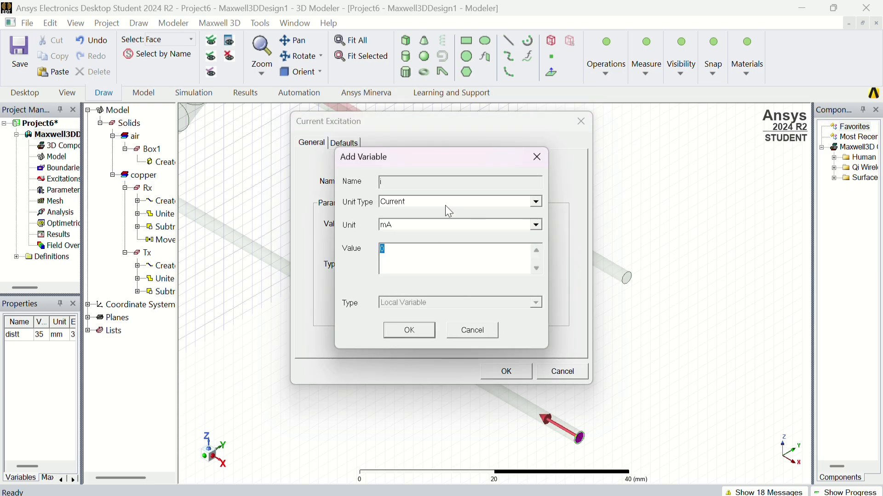
left_click(444, 225)
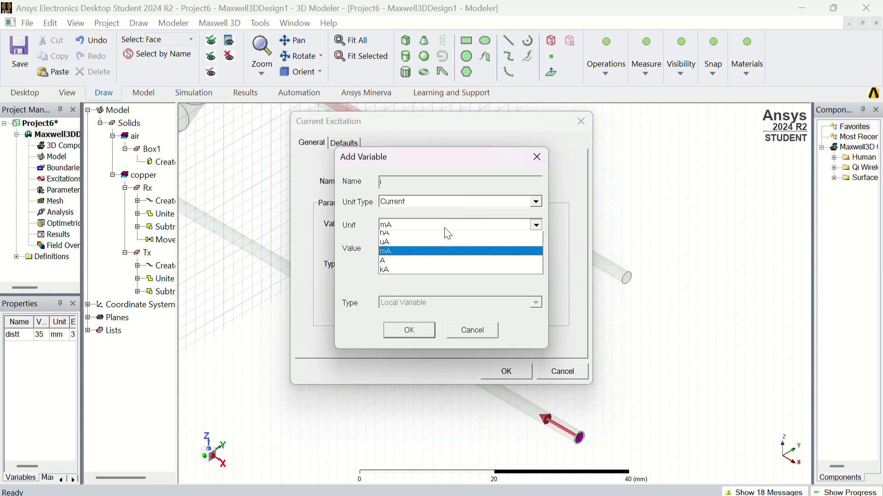
left_click(422, 286)
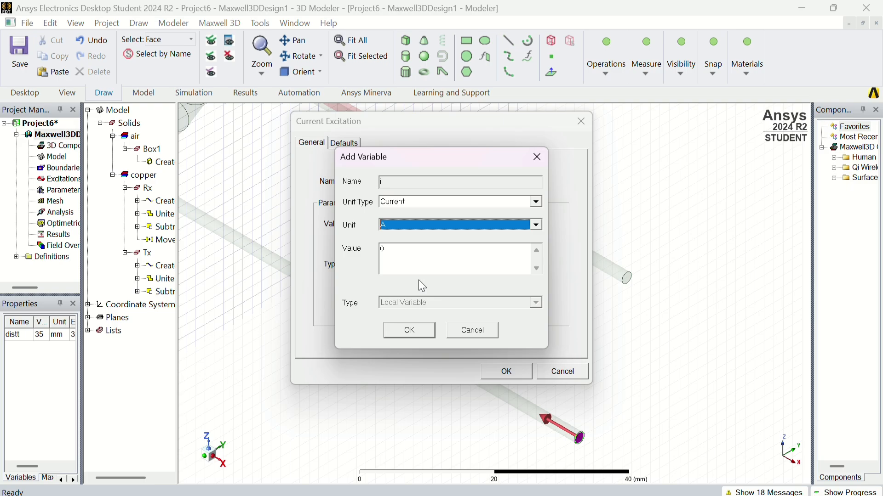
left_click(413, 260)
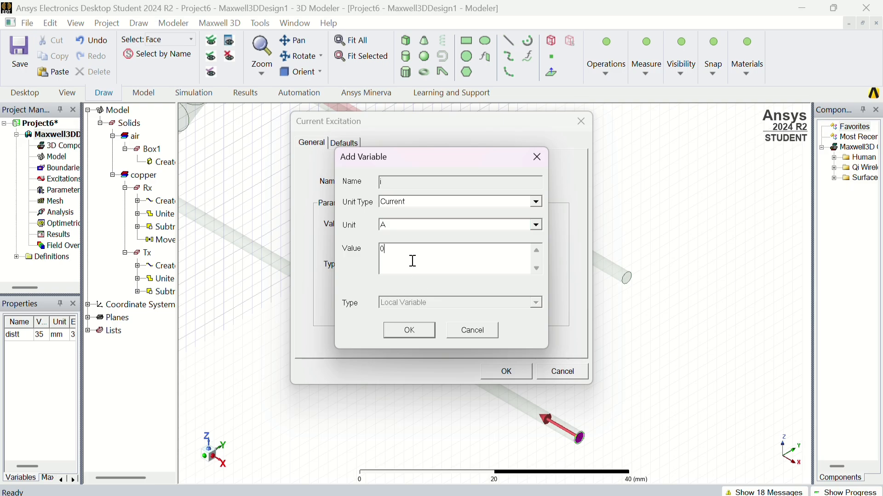
key("BackSpace")
type("121")
left_click(412, 329)
key("Return")
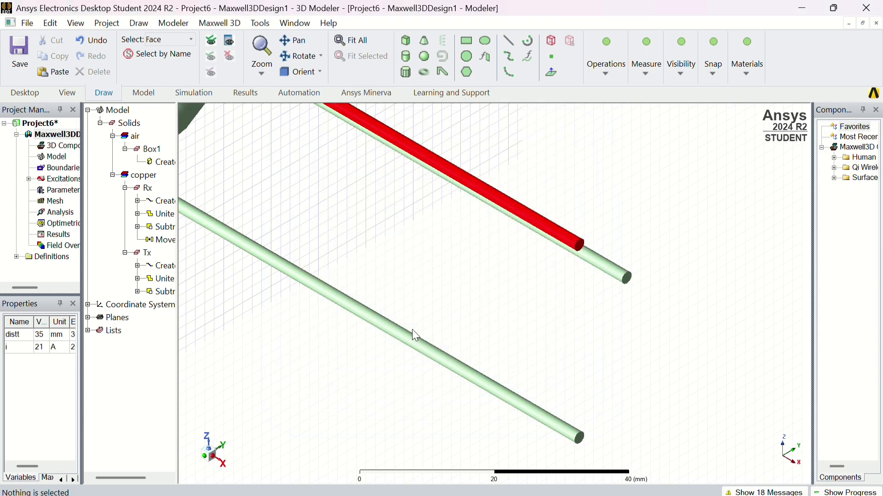
left_click(28, 178)
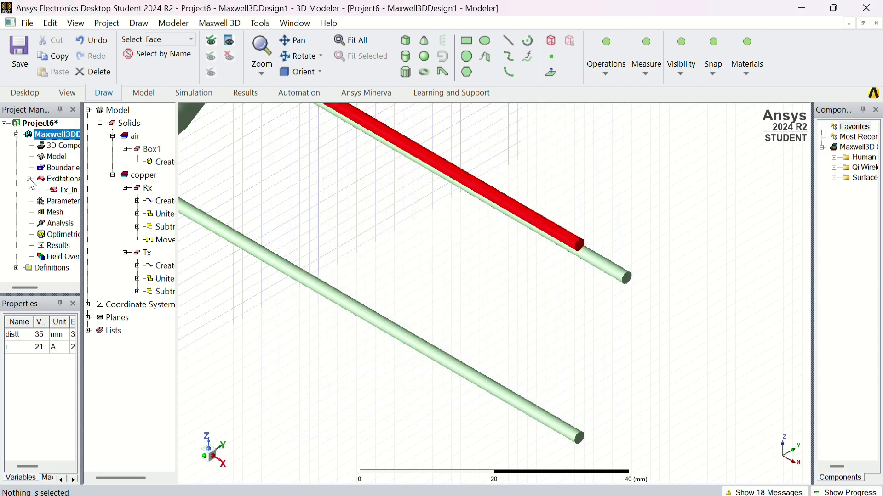
left_click(65, 191)
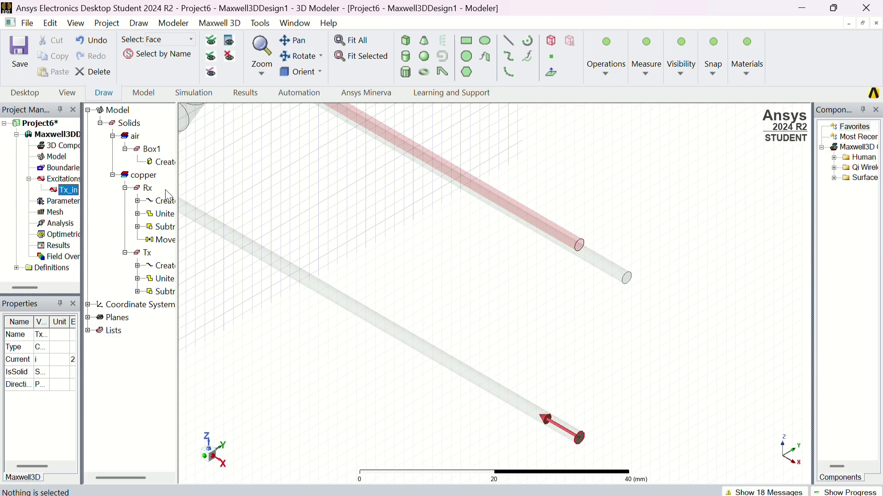
left_click(611, 355)
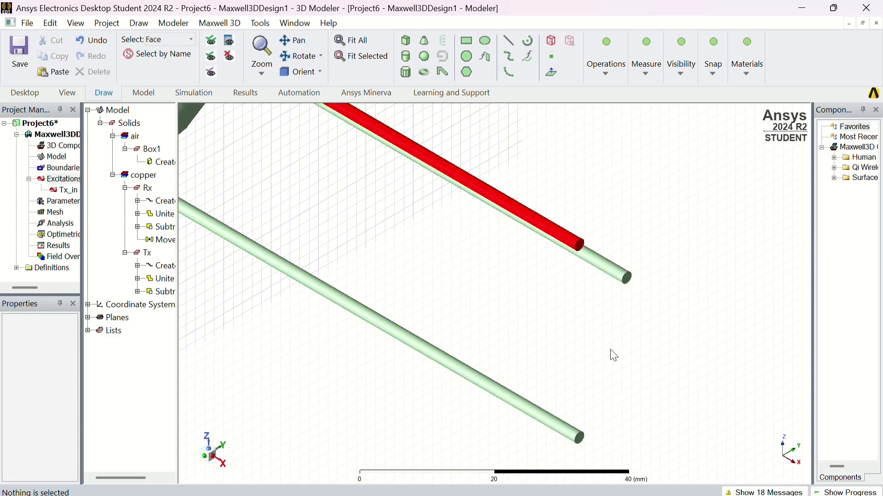
Assign a Current excitation with value i and swapped direction to the end face of the upper Tx lead wire.
left_click(628, 284)
right_click(628, 284)
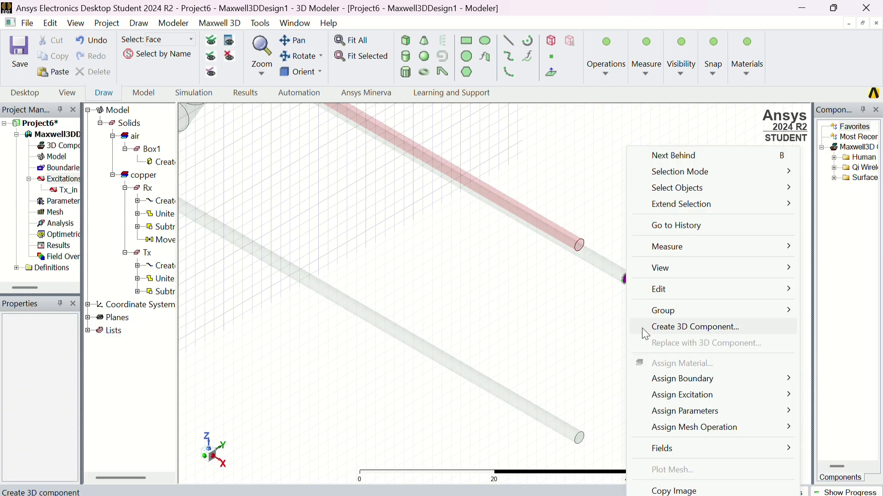
mouse_move(683, 396)
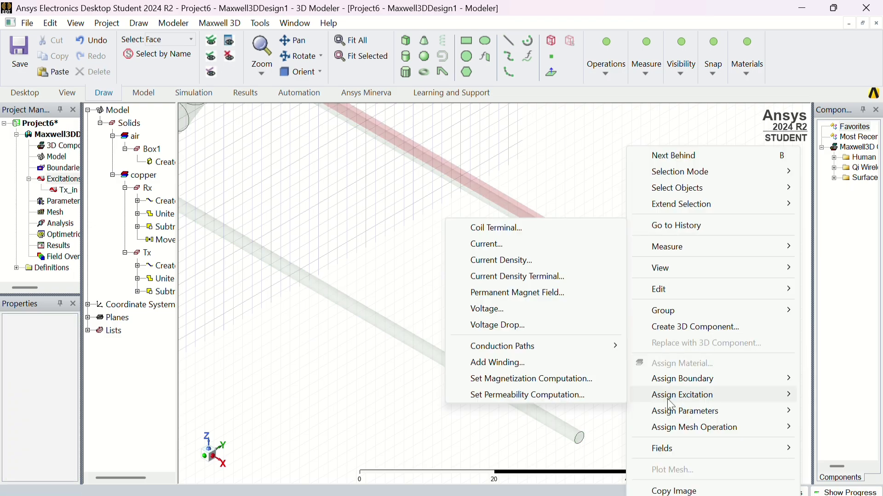
left_click(551, 254)
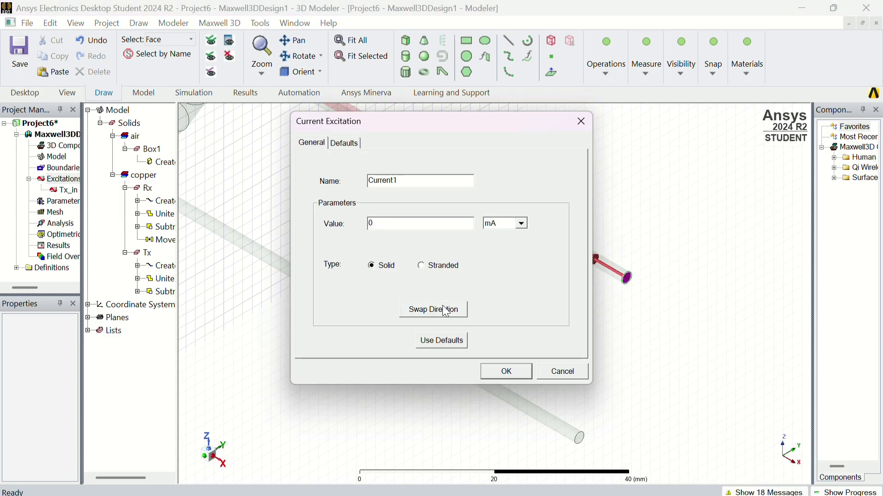
left_click(446, 311)
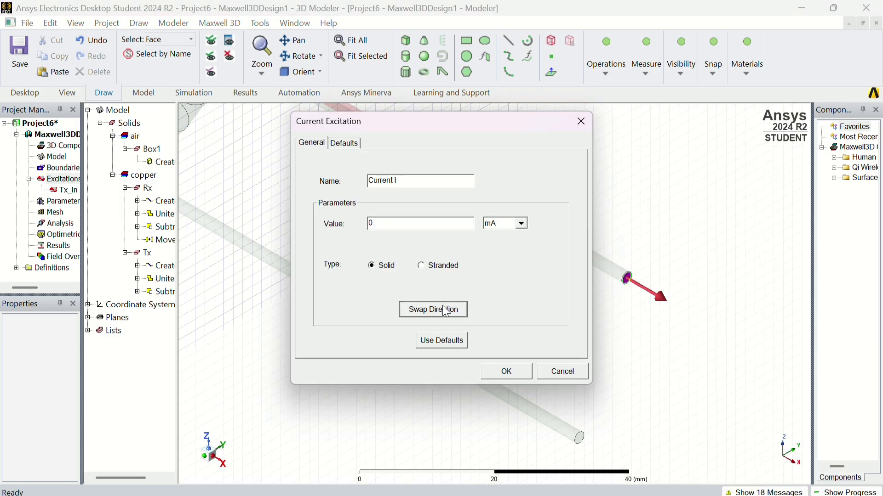
left_click(394, 225)
key("BackSpace")
key("Return")
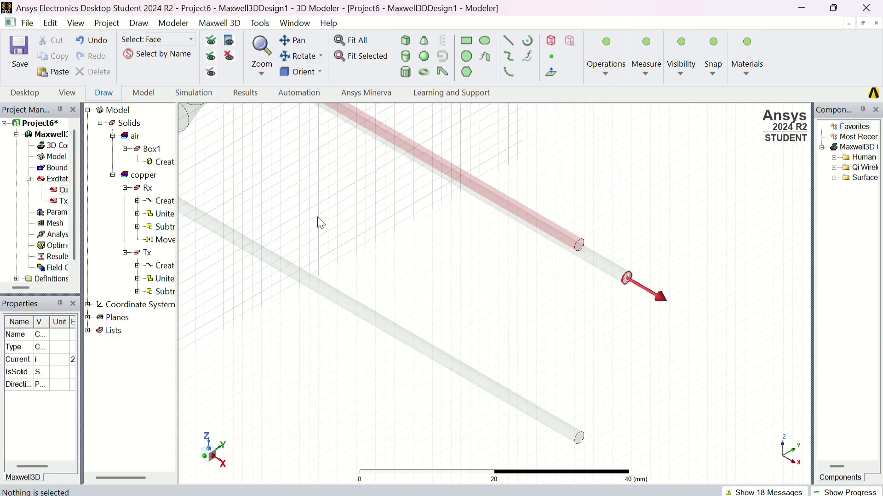
Review the current directions and settings of the two Tx lead excitations, then clear the selection.
left_click(62, 201)
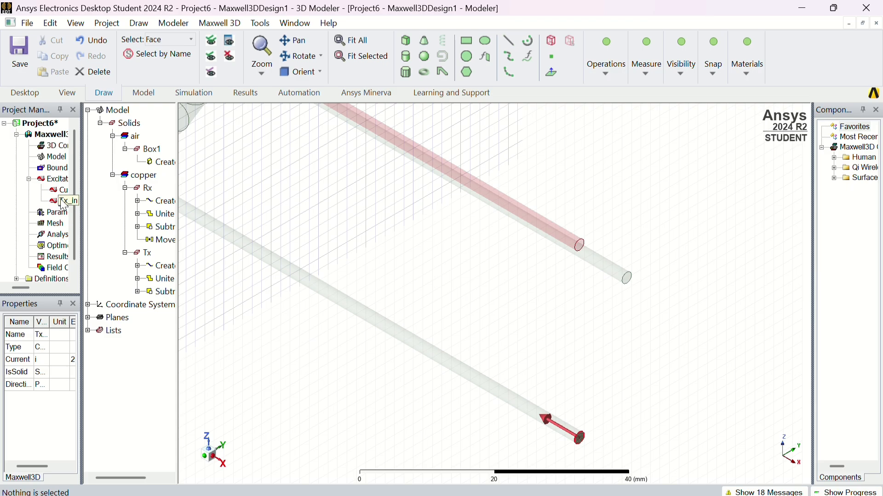
double_click(63, 191)
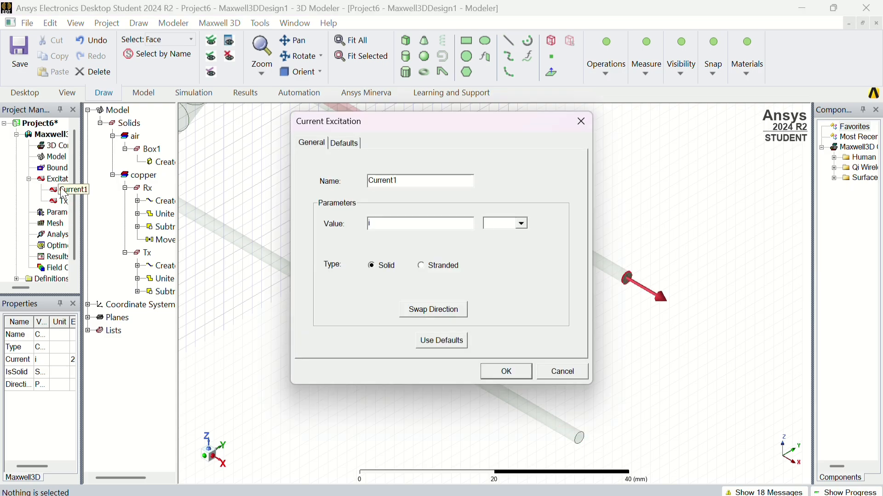
left_click(582, 122)
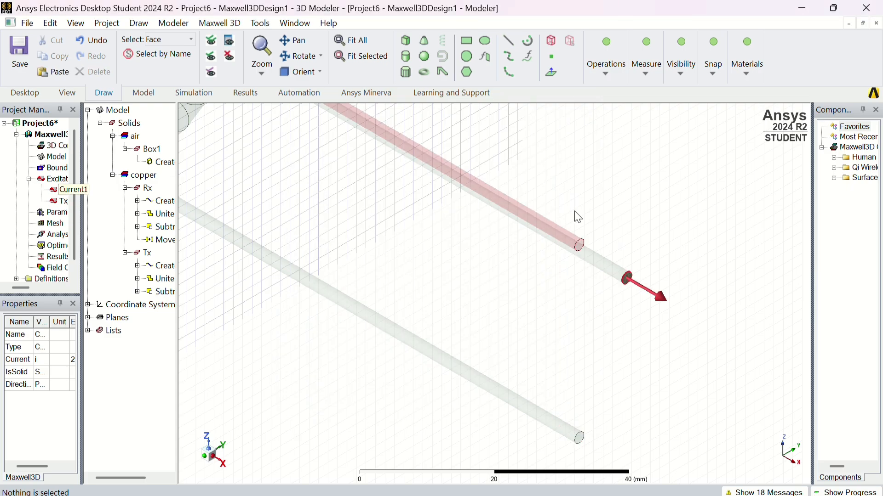
scroll(578, 217, "down", 2)
scroll(579, 217, "down", 5)
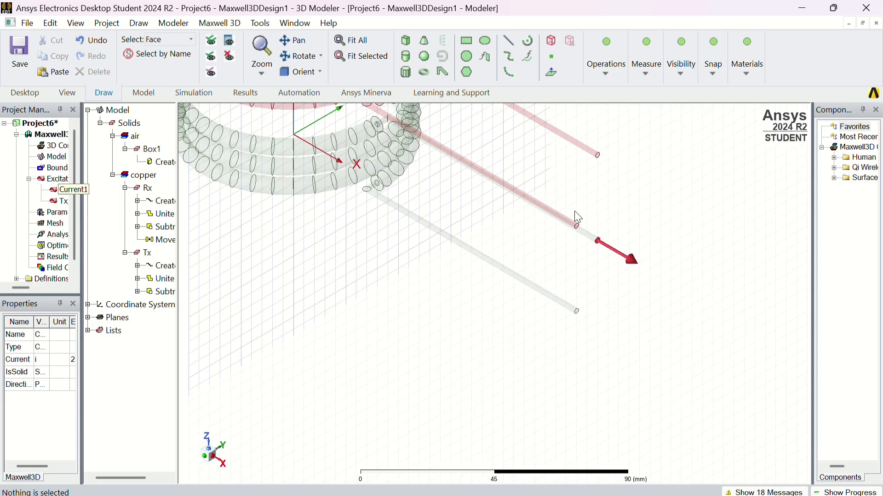
left_click(644, 215)
scroll(582, 224, "up", 3)
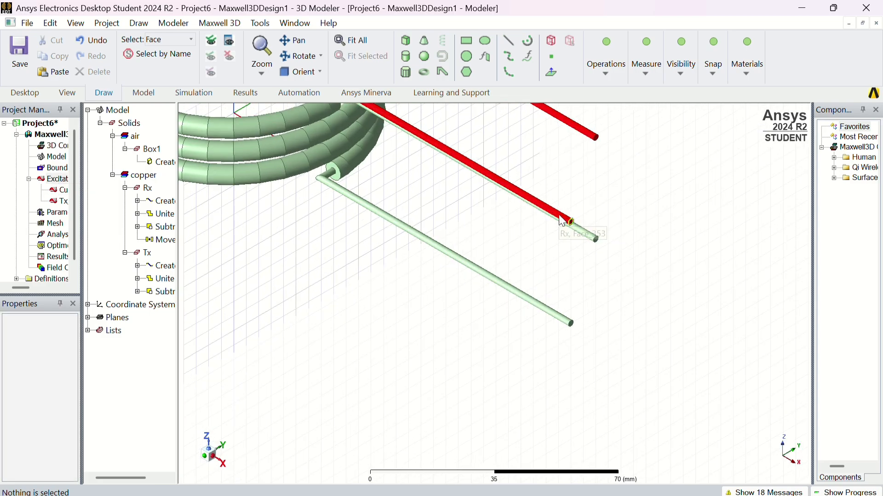
Start a Current excitation on the end face of the lower Rx lead wire and set its unit to A.
scroll(572, 225, "up", 1)
left_click(575, 233)
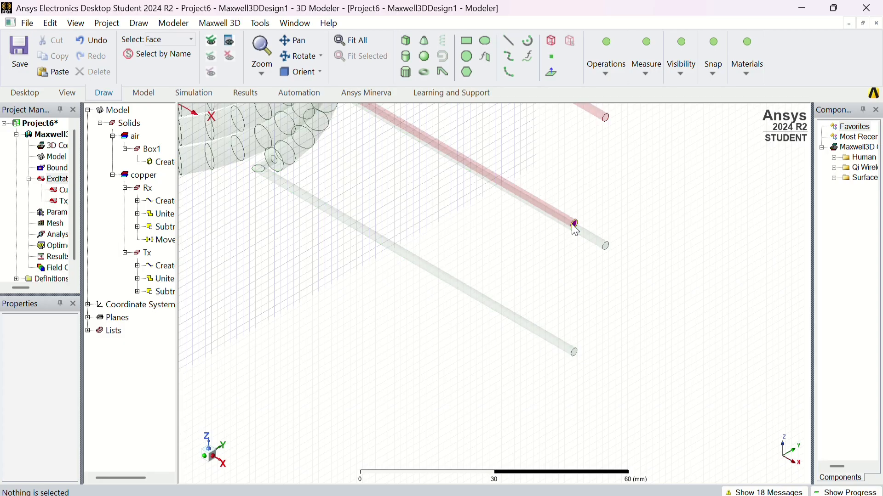
right_click(575, 232)
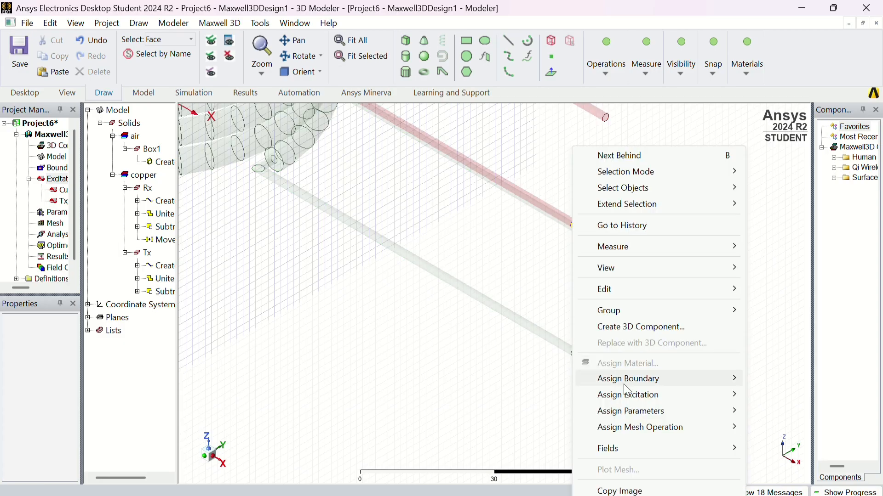
mouse_move(623, 394)
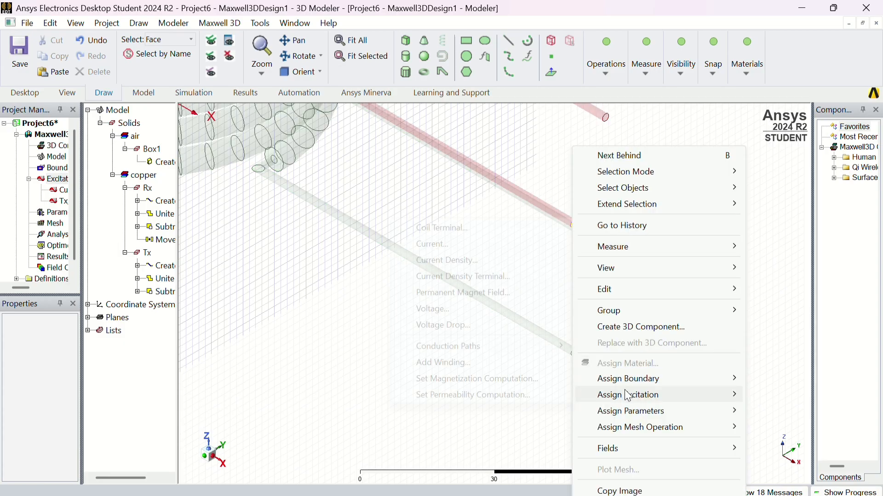
left_click(500, 248)
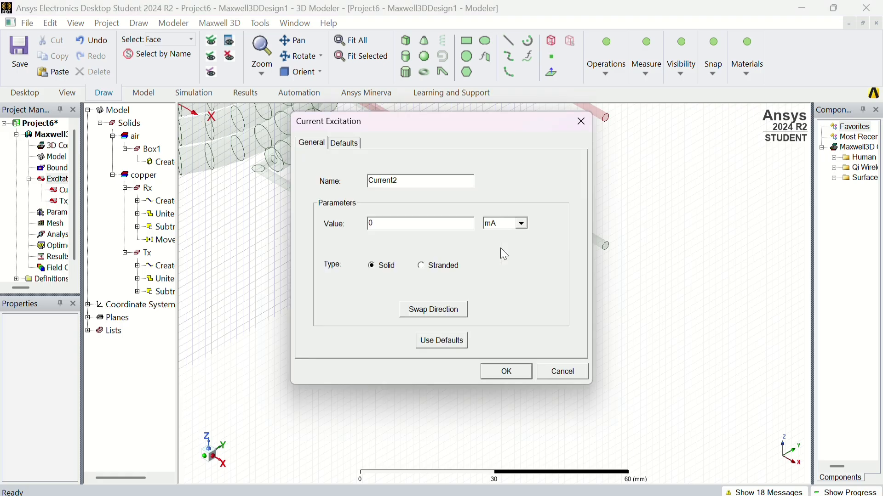
left_click(518, 227)
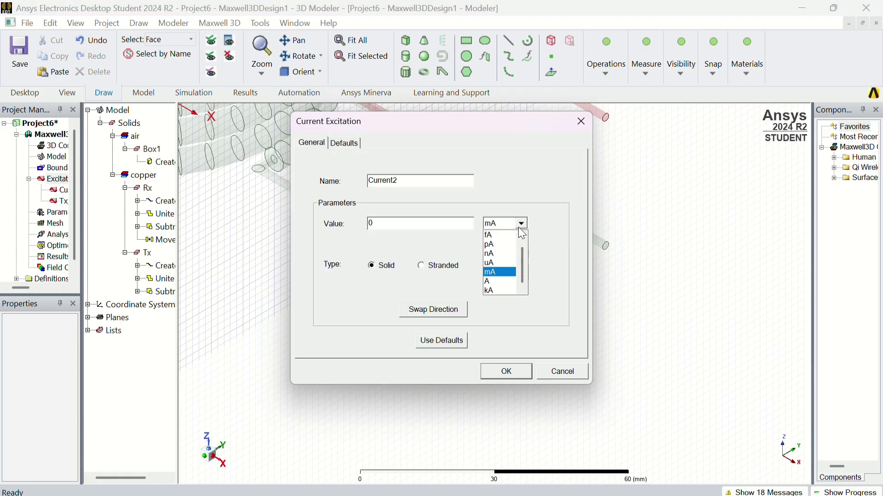
left_click(500, 281)
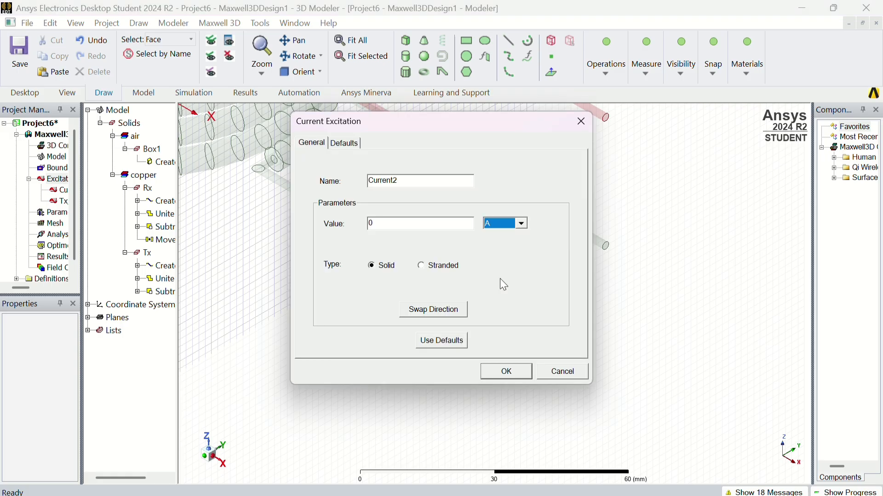
Name the lower Rx lead's current excitation Rx_in and apply it.
left_click(421, 185)
key("BackSpace")
key("BackSpace")
key("BackSpace")
key("BackSpace")
key("BackSpace")
key("BackSpace")
key("BackSpace")
key("BackSpace")
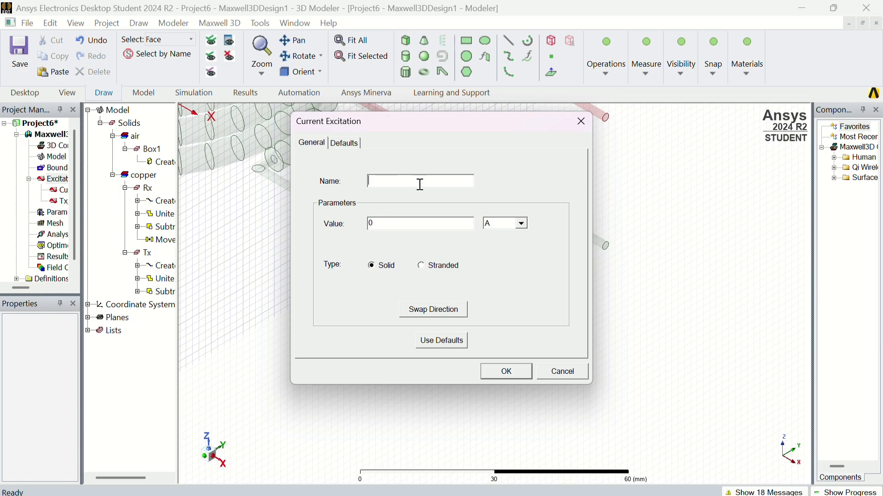
type("Rx_in")
left_click(523, 377)
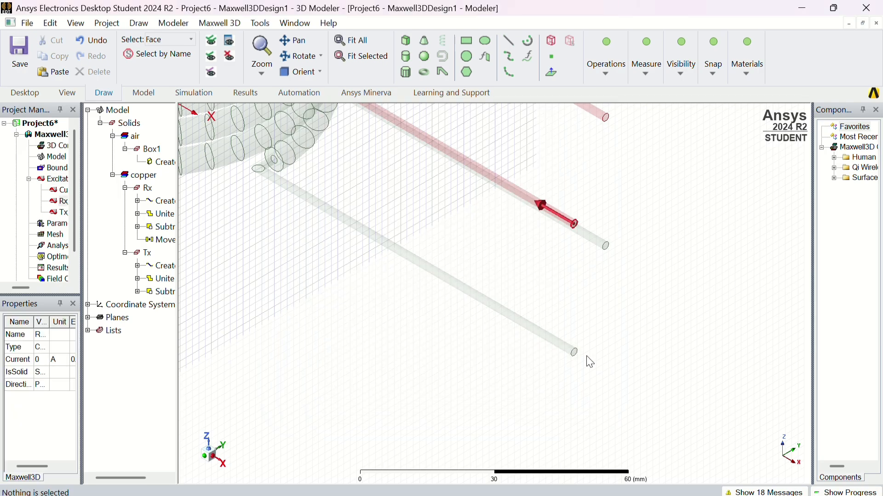
Start a Current excitation on the end face of the upper Rx lead wire and set its unit to A.
scroll(626, 332, "down", 1)
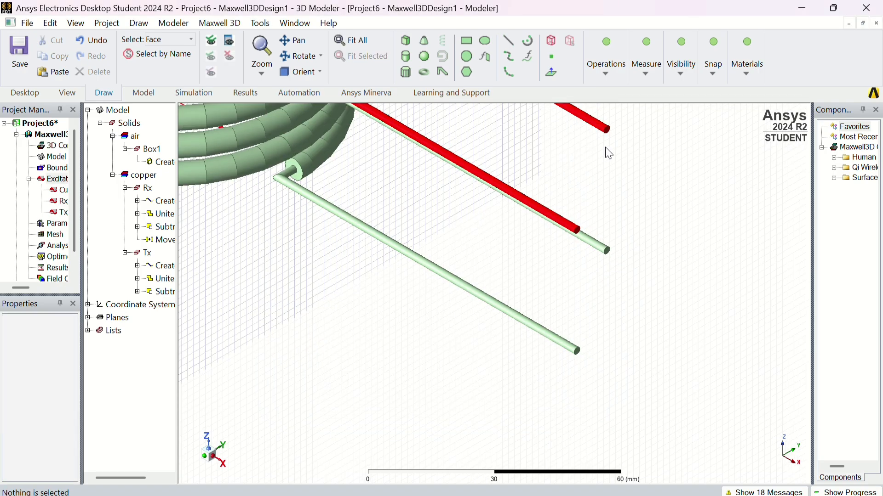
left_click(609, 131)
right_click(609, 131)
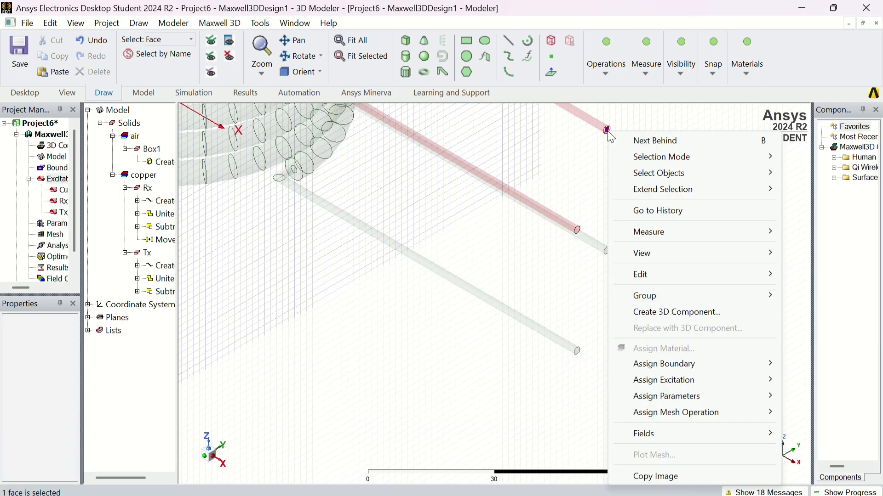
mouse_move(671, 386)
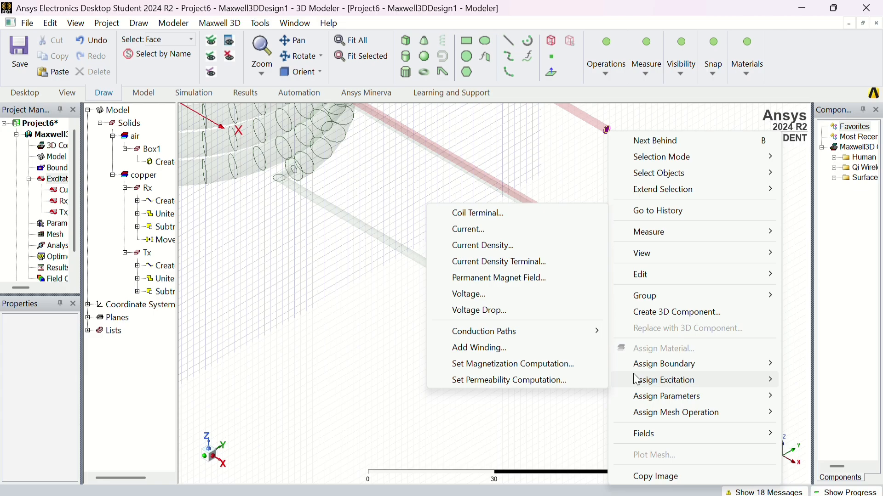
left_click(519, 236)
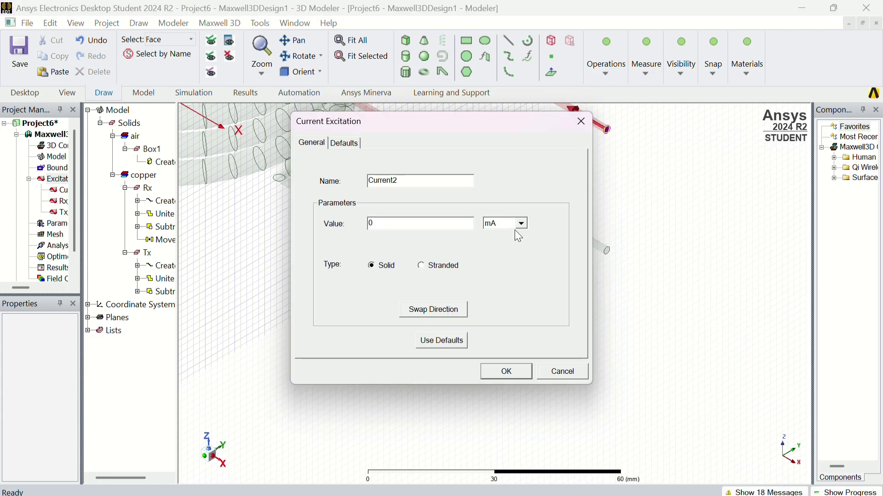
left_click(523, 224)
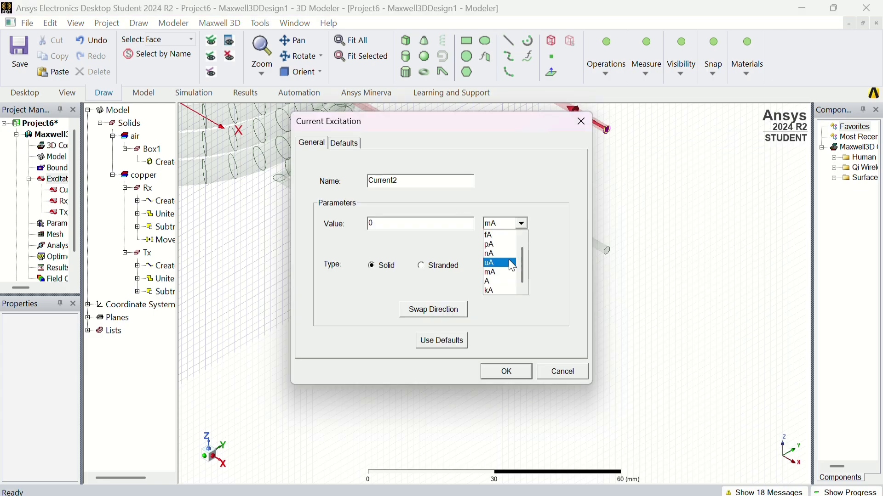
left_click(498, 281)
Name the upper Rx lead's excitation Rx_out, swap its current direction, and apply it.
left_click(434, 181)
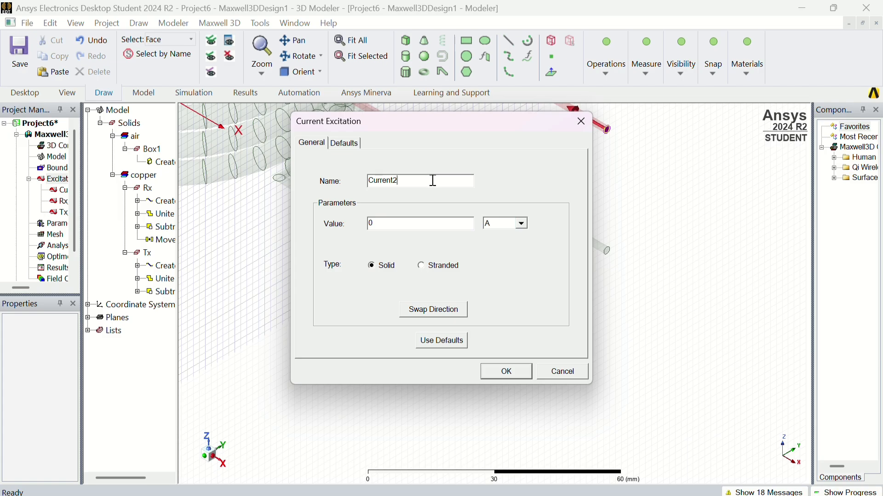
key("BackSpace")
key("BackSpace")
key("BackSpace")
key("BackSpace")
key("BackSpace")
key("BackSpace")
key("BackSpace")
key("BackSpace")
type("Rx_out")
left_click(460, 313)
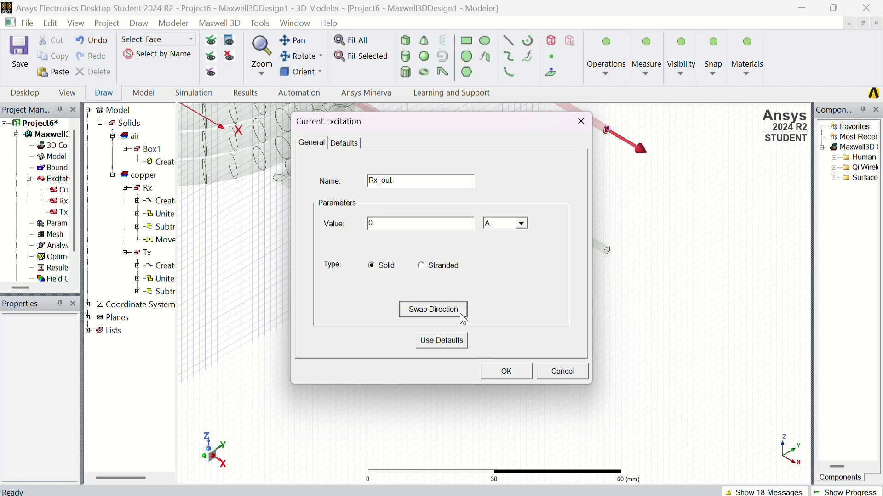
left_click(509, 372)
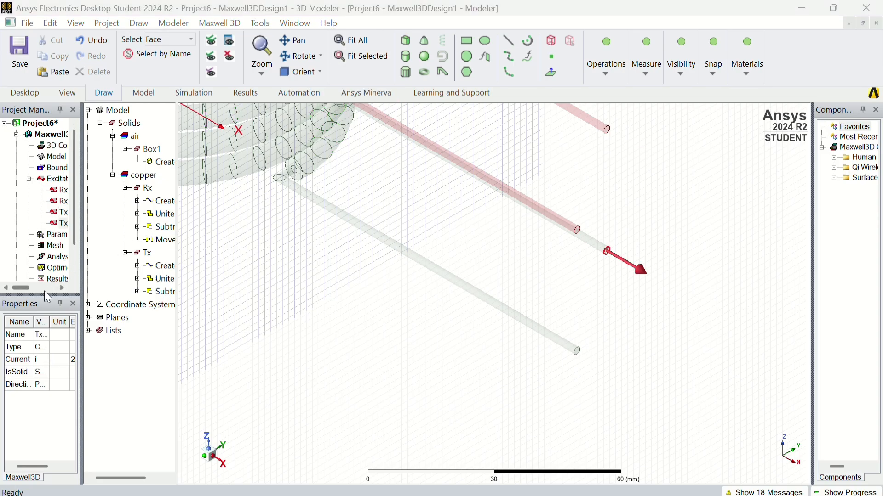
Review the directions of the Rx_in, Rx_out, Tx_in and Tx_out excitations, then clear the selection.
mouse_move(29, 288)
left_mouse_down()
mouse_move(56, 288)
mouse_move(37, 285)
left_mouse_up()
left_click(38, 191)
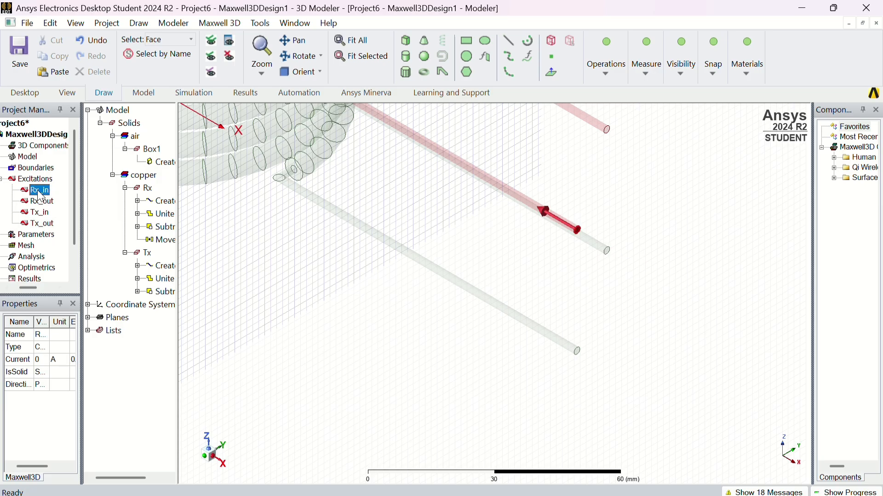
left_click(40, 202)
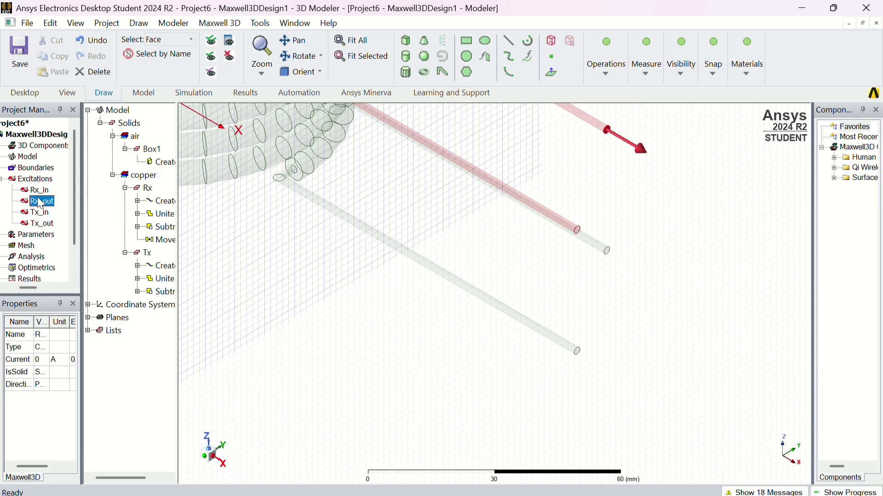
left_click(40, 212)
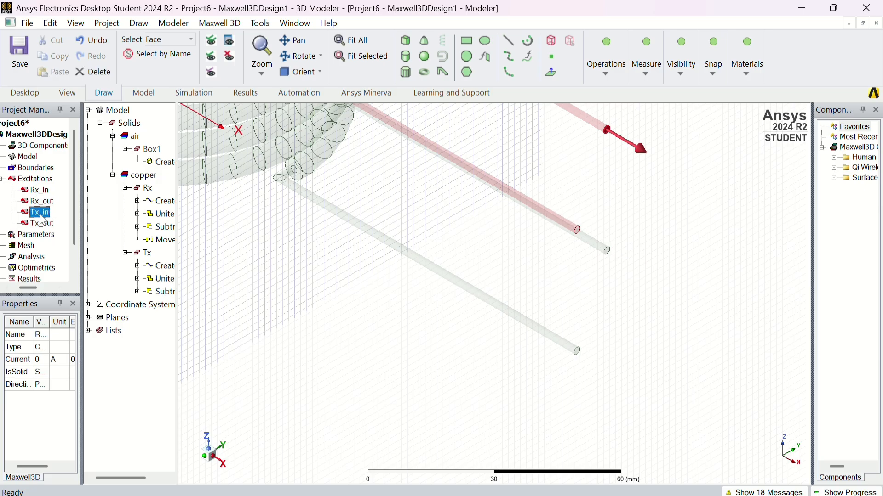
left_click(42, 223)
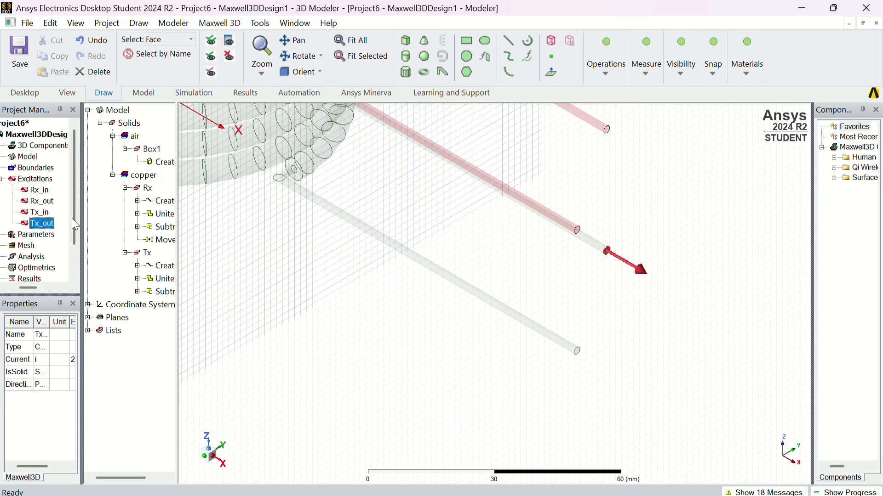
left_click(276, 266)
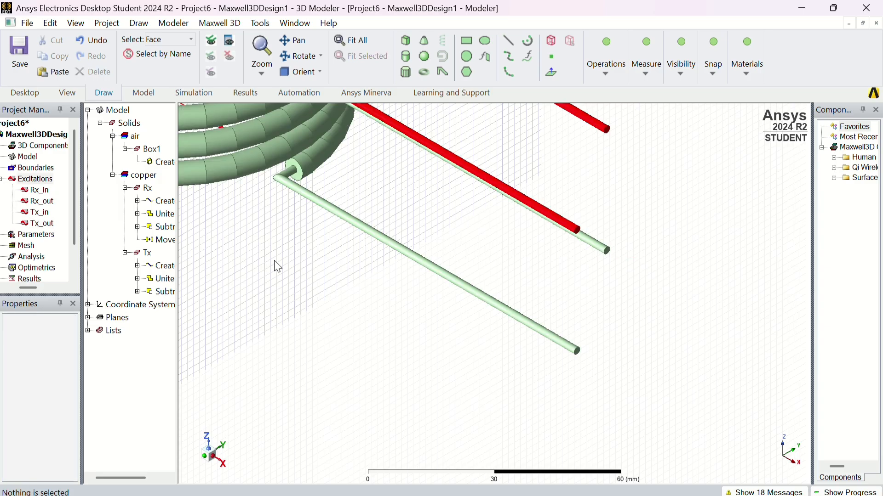
Assign a Matrix parameter that includes both the Rx_in and Tx_in sources.
key("ctrl+d")
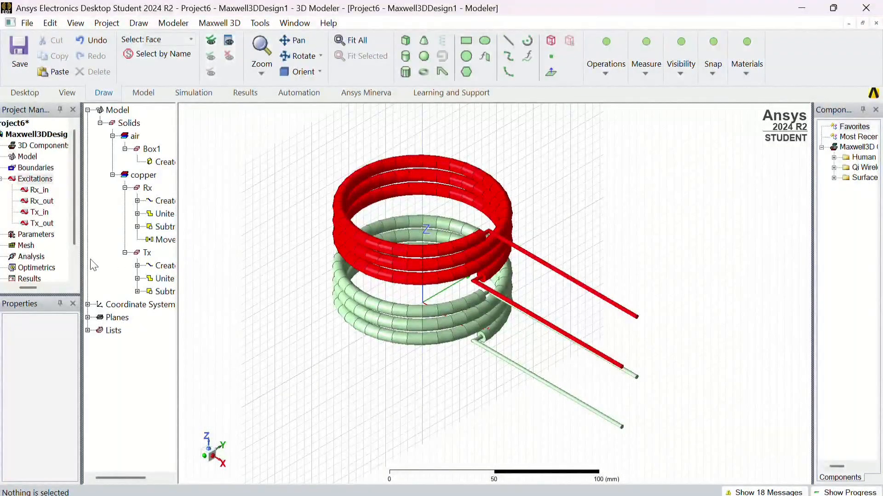
left_click(37, 235)
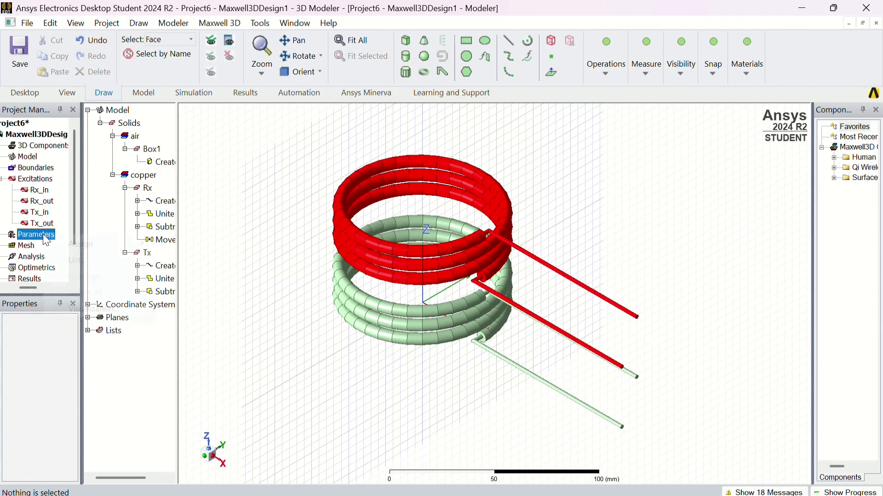
right_click(44, 235)
mouse_move(89, 242)
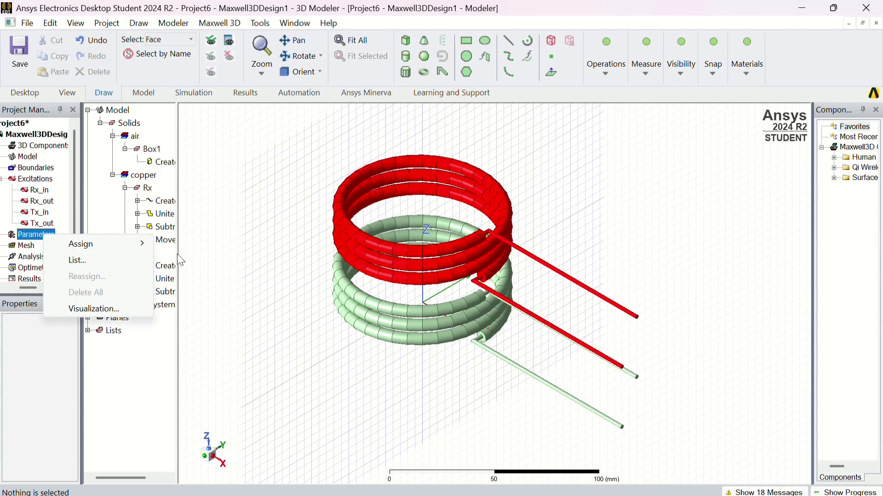
mouse_move(123, 246)
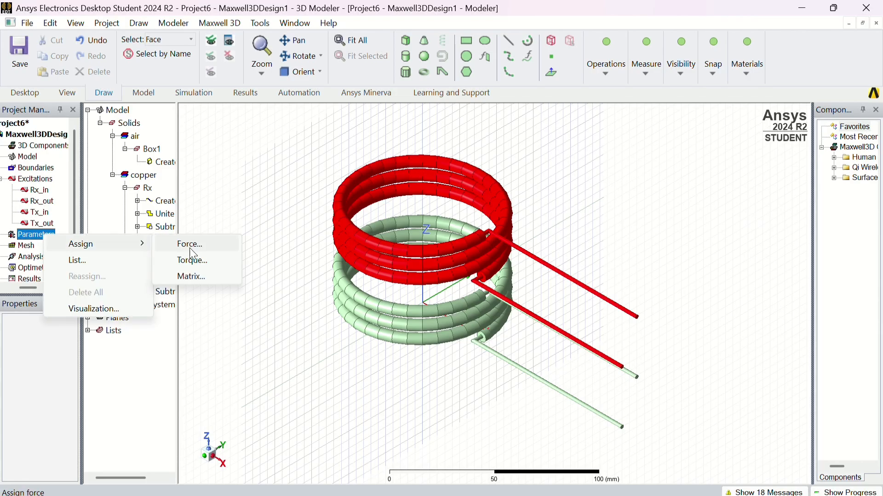
left_click(192, 277)
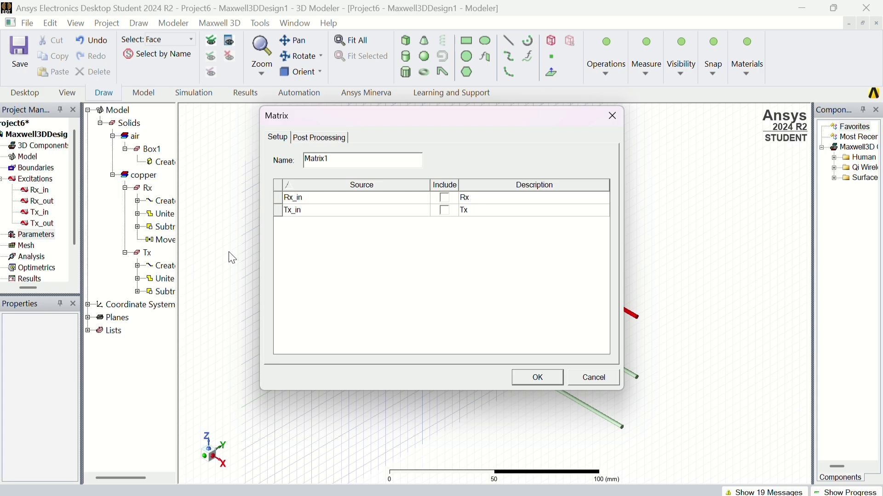
left_click(446, 199)
left_click(446, 199)
left_click(445, 211)
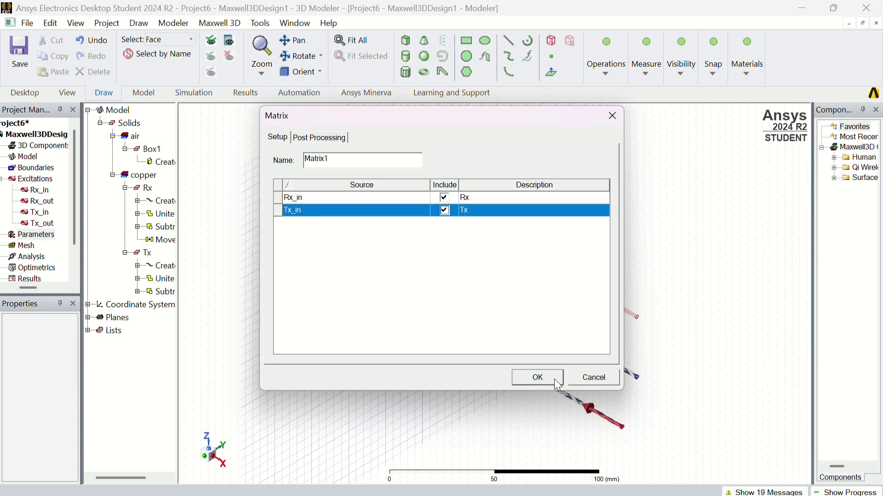
left_click(524, 378)
left_click(319, 346)
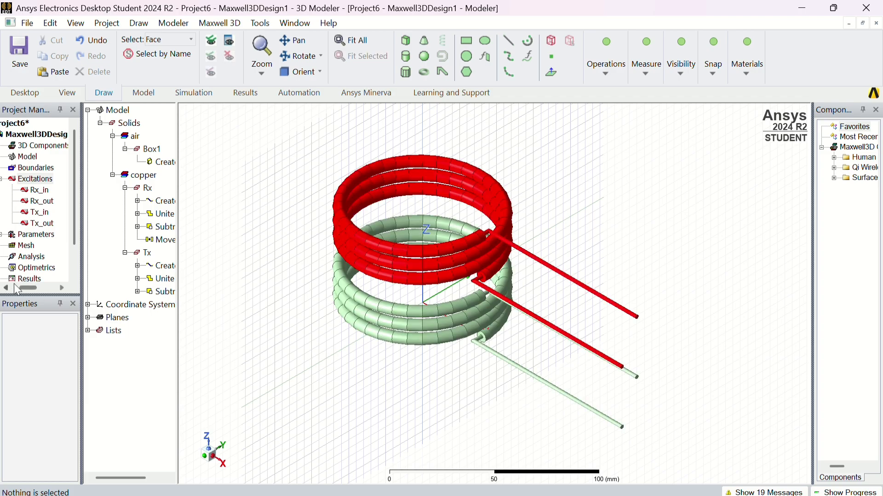
Show all hidden objects and fit the model with its air box in the view.
left_click_drag(26, 290, 9, 295)
left_click(214, 36)
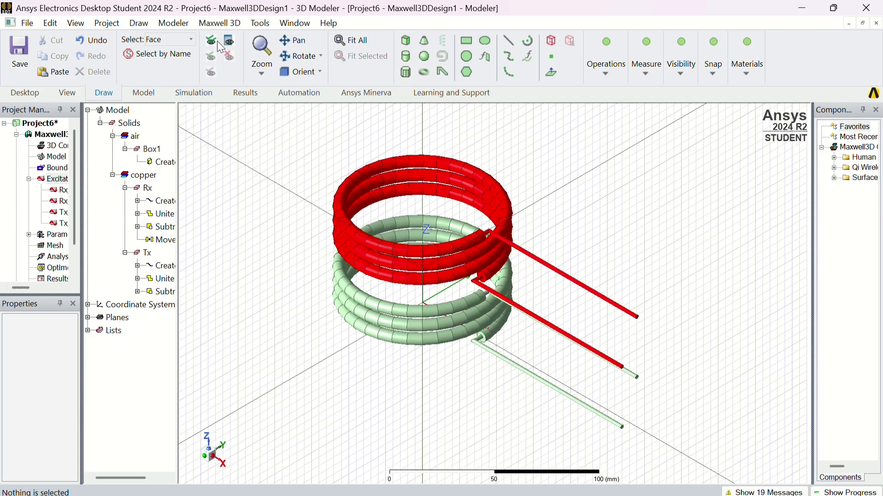
key("ctrl+d")
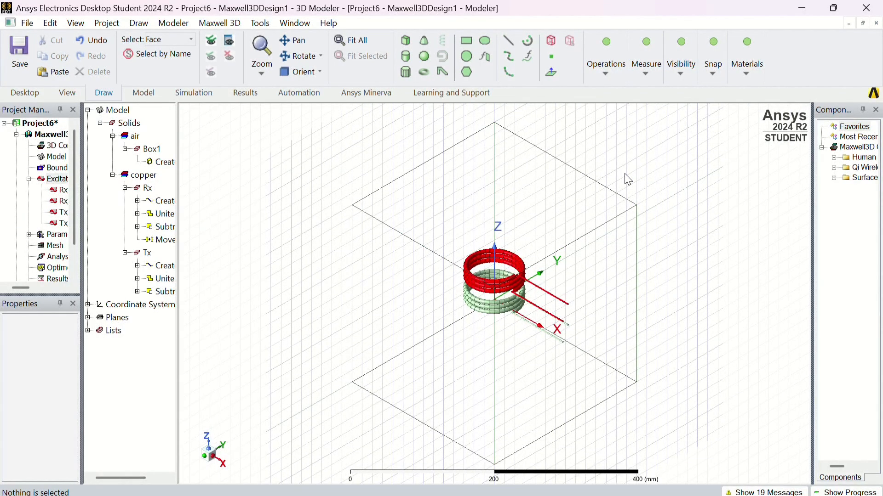
Rename the air box Box1 to Region and apply the change.
double_click(152, 149)
left_click(313, 178)
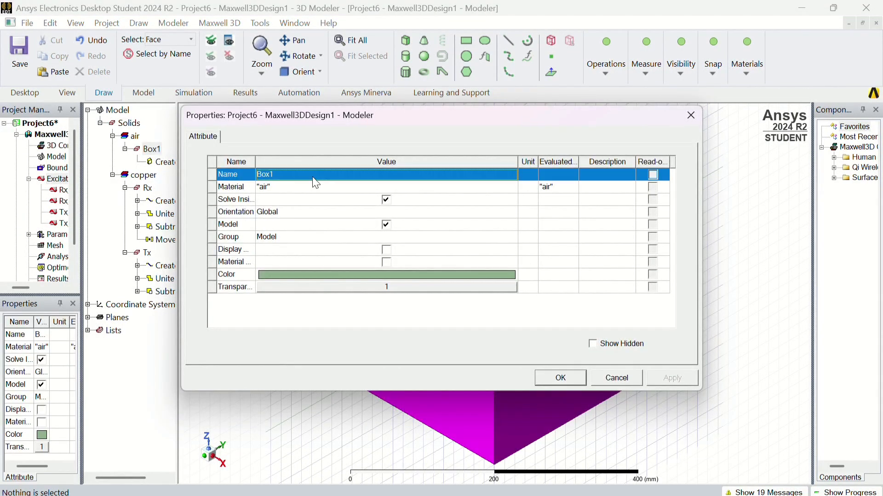
left_click(313, 176)
key("BackSpace")
type("Re")
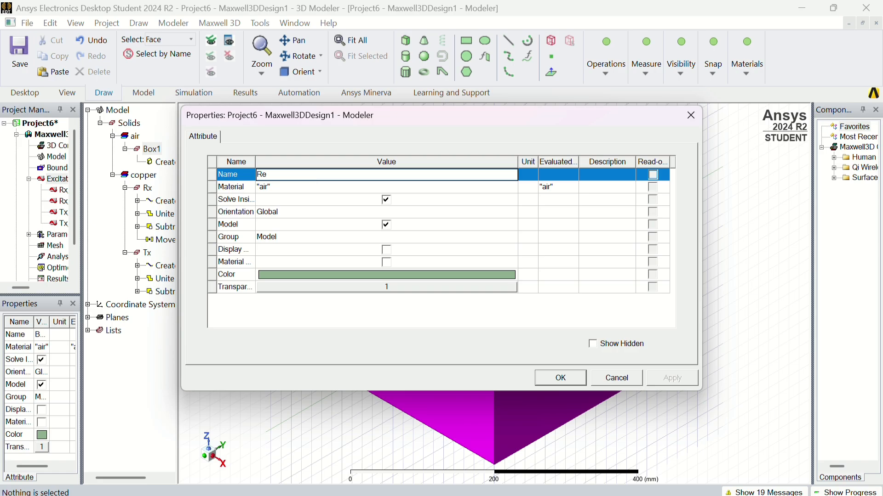
type("gion")
key("Return")
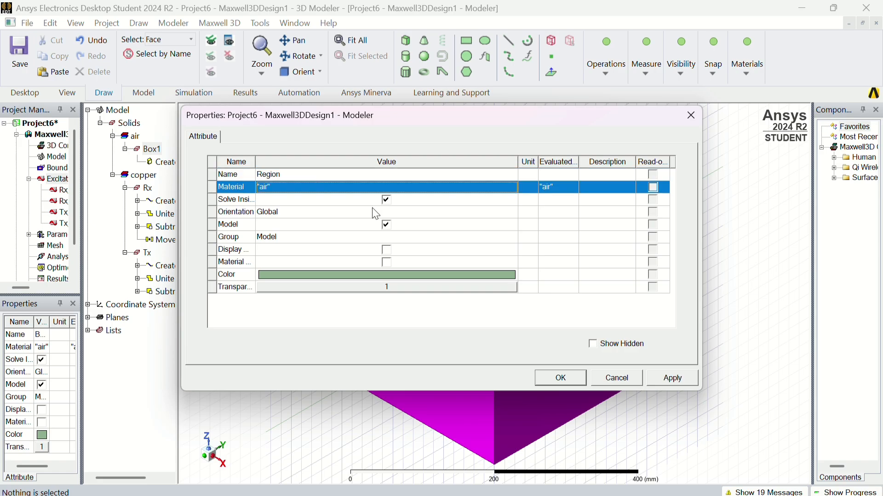
left_click(672, 377)
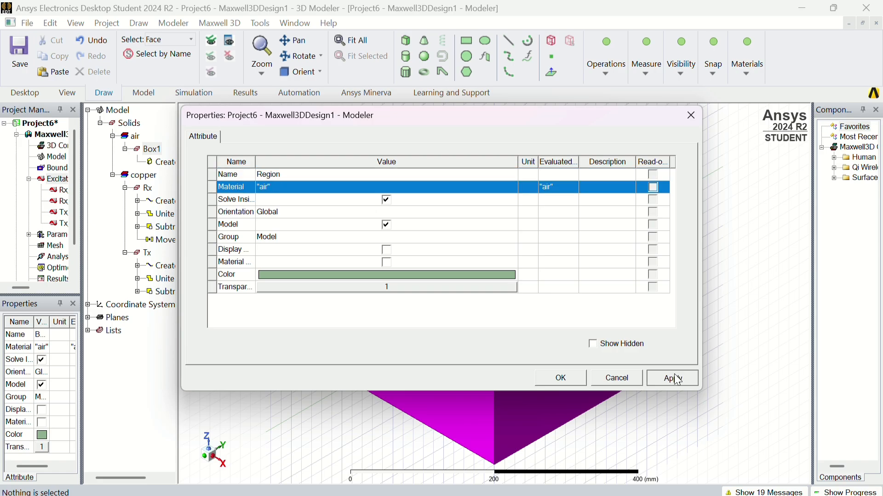
left_click(584, 378)
Assign an inside-selection, length-based mesh operation named Region to the air box with a maximum element length of 100 mm.
right_click(516, 186)
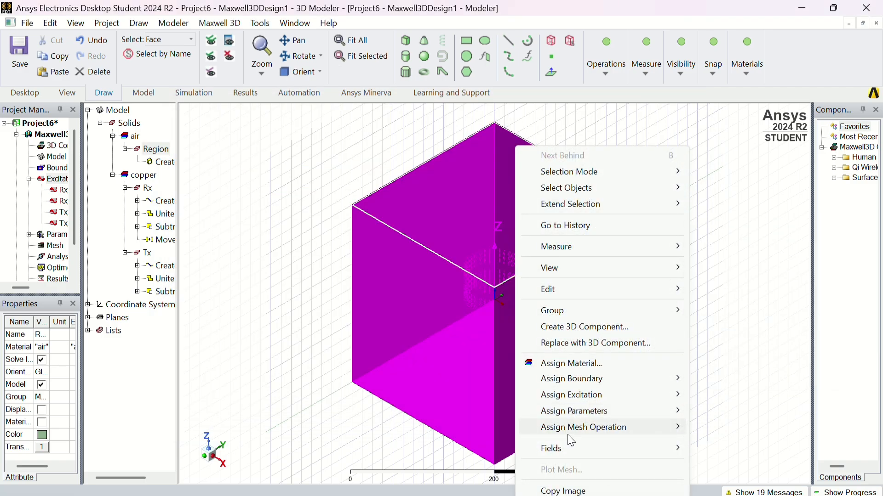
mouse_move(598, 429)
mouse_move(735, 348)
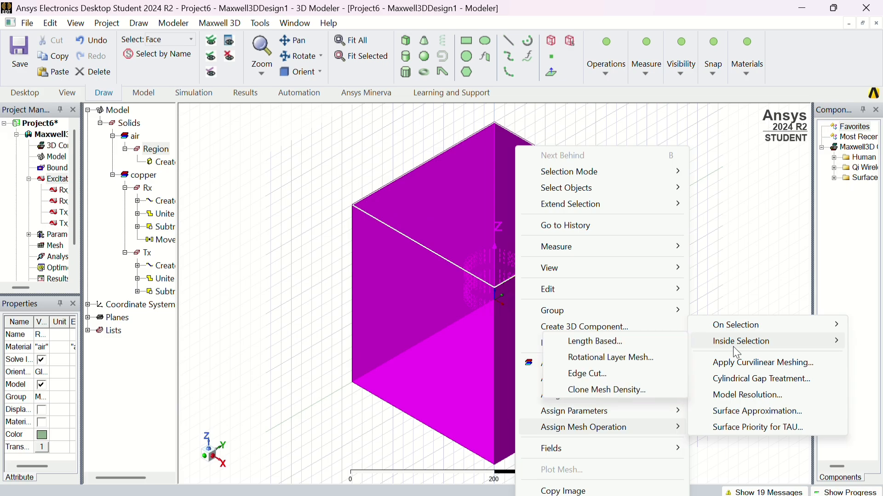
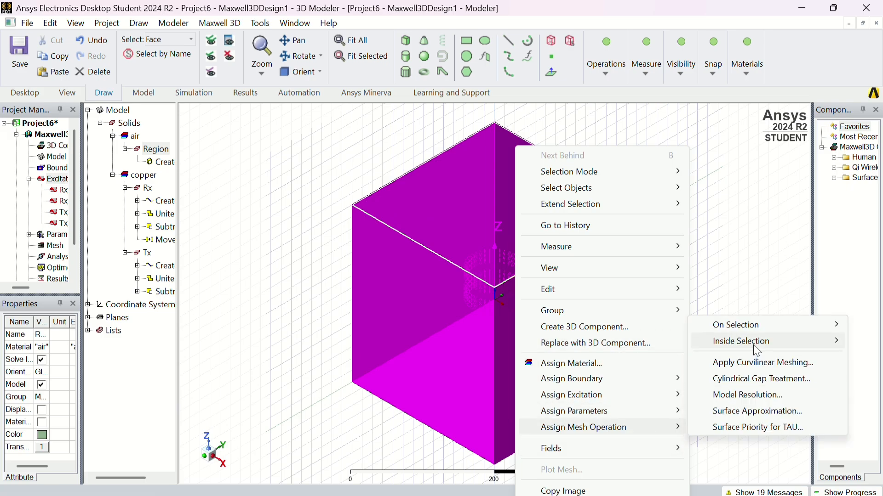
left_click(666, 346)
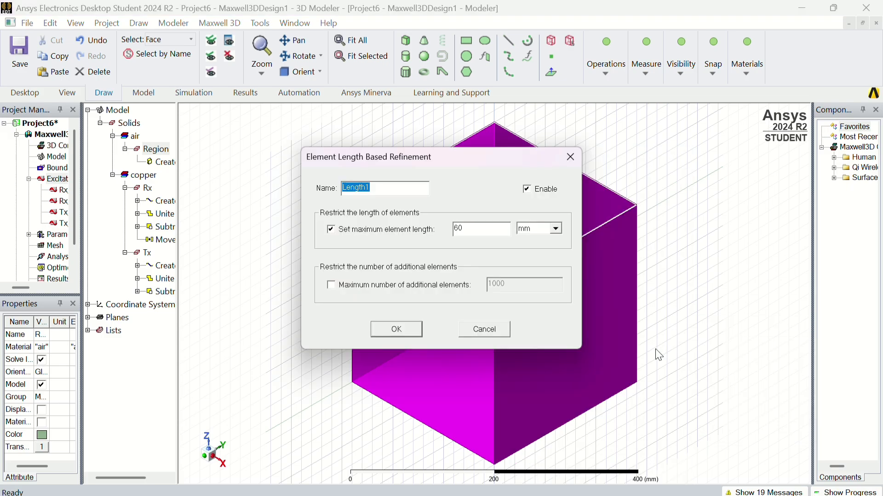
key("BackSpace")
type("Region")
key("BackSpace")
key("BackSpace")
type("100")
key("Return")
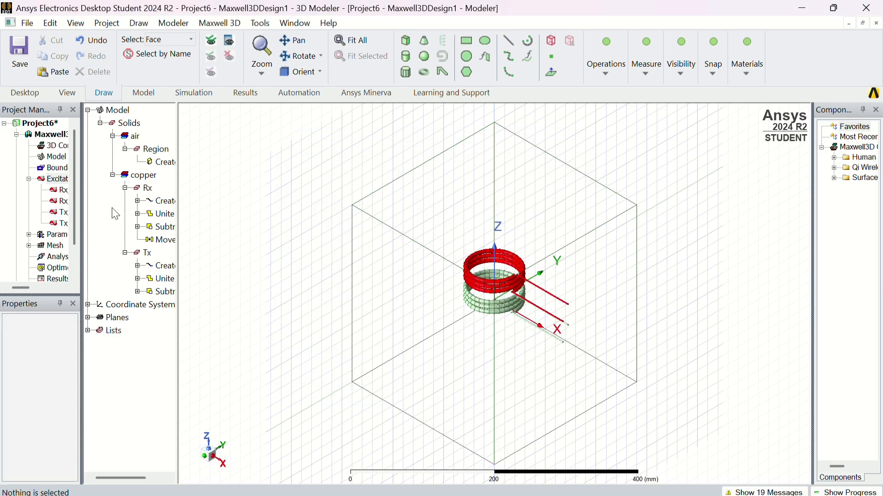
Start an on-selection, length-based mesh operation for the Rx and Tx coils with a maximum element length of 2 mm.
left_click(148, 187)
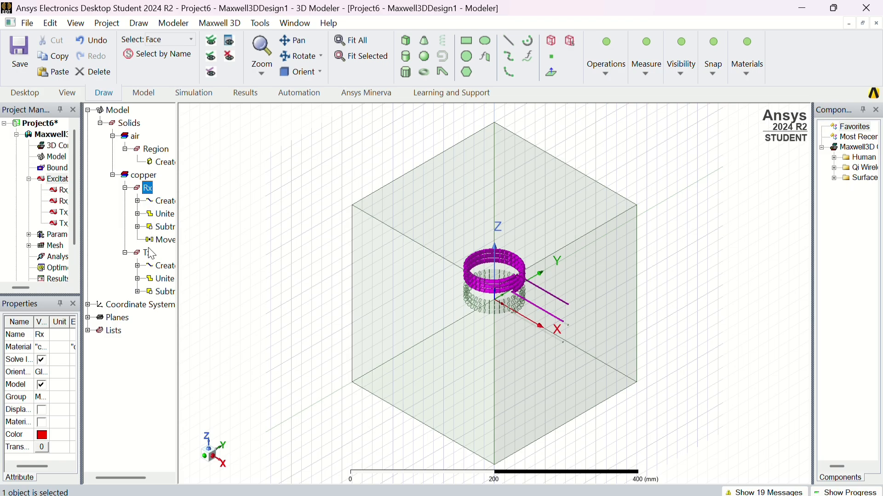
left_click(149, 253, "ctrl")
right_click(152, 253)
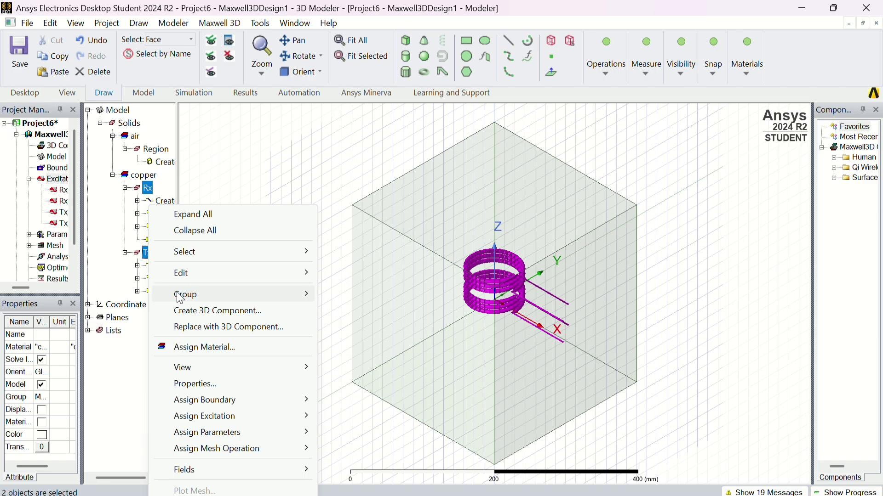
mouse_move(219, 450)
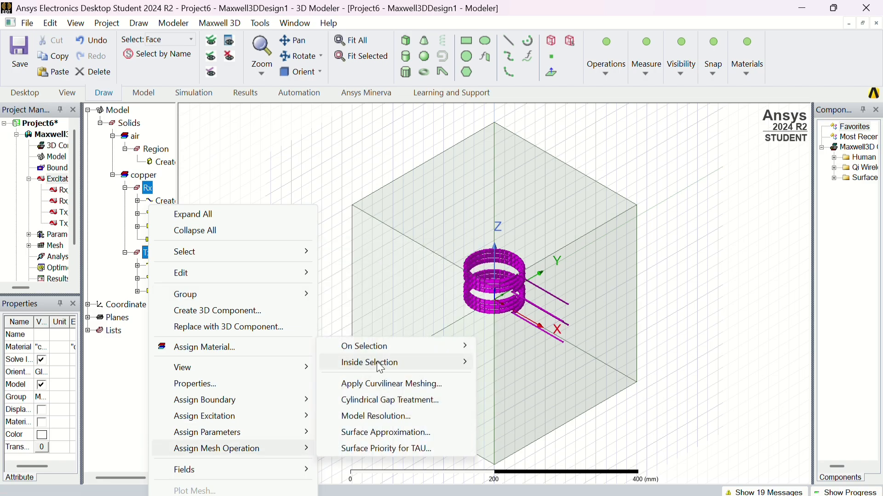
mouse_move(416, 351)
left_click(495, 346)
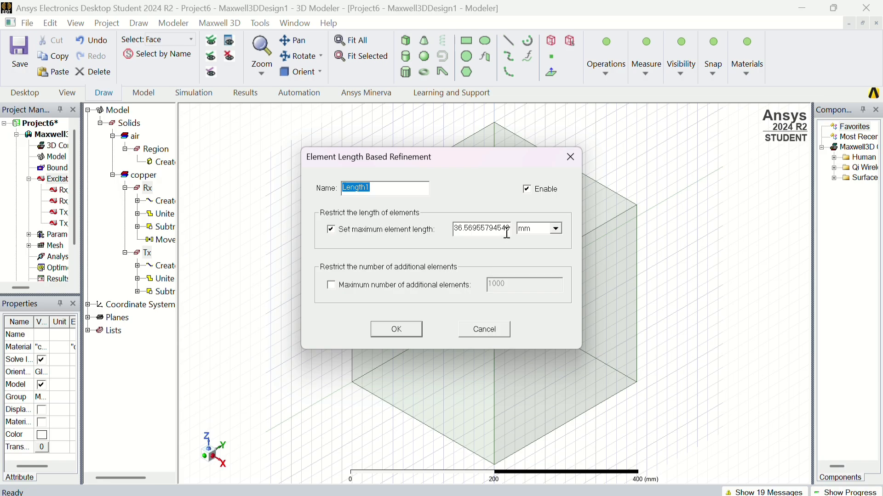
left_click_drag(507, 229, 440, 227)
type("008")
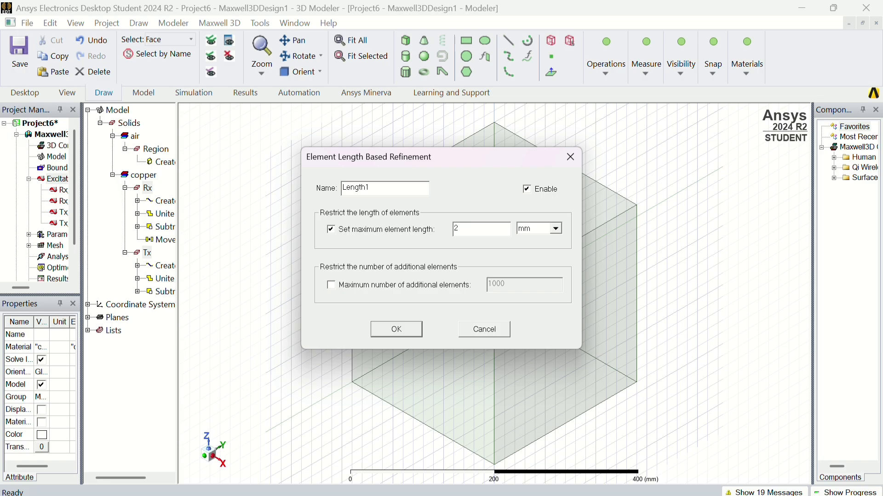
Name the coils' mesh operation Coil and accept it.
left_click(413, 192)
key("BackSpace")
key("BackSpace")
key("BackSpace")
key("BackSpace")
key("BackSpace")
key("BackSpace")
key("BackSpace")
type("Coil")
left_click(385, 330)
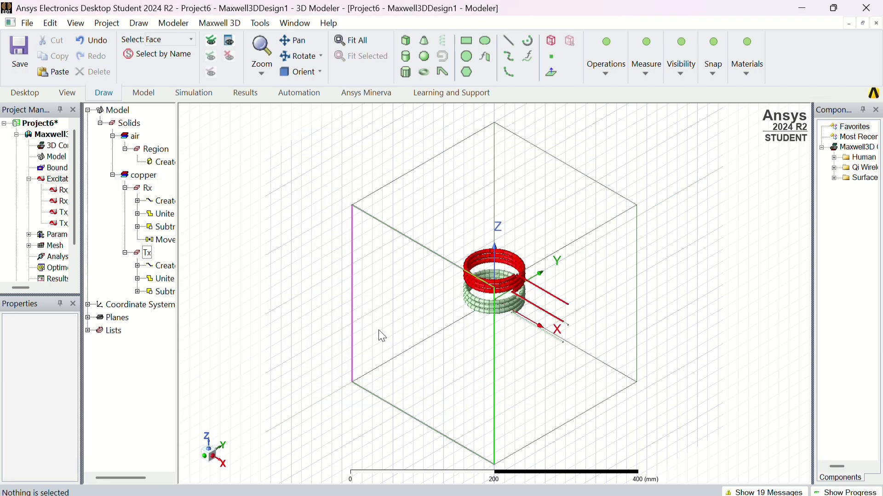
Add a solution setup to the analysis and set its percent error to 10.
left_click(40, 290)
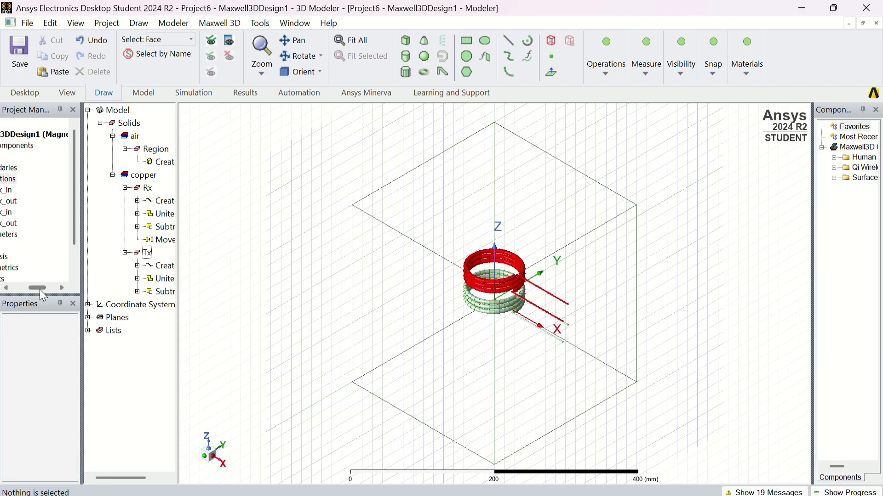
left_click(13, 288)
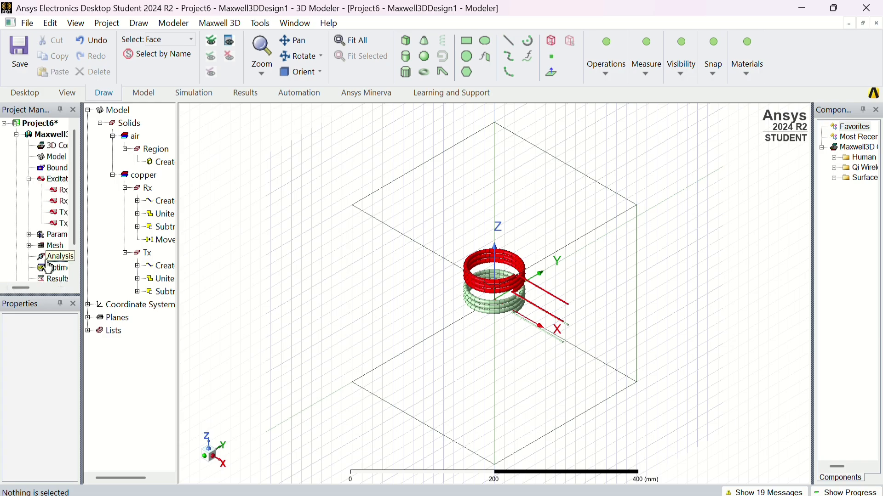
left_click(61, 253)
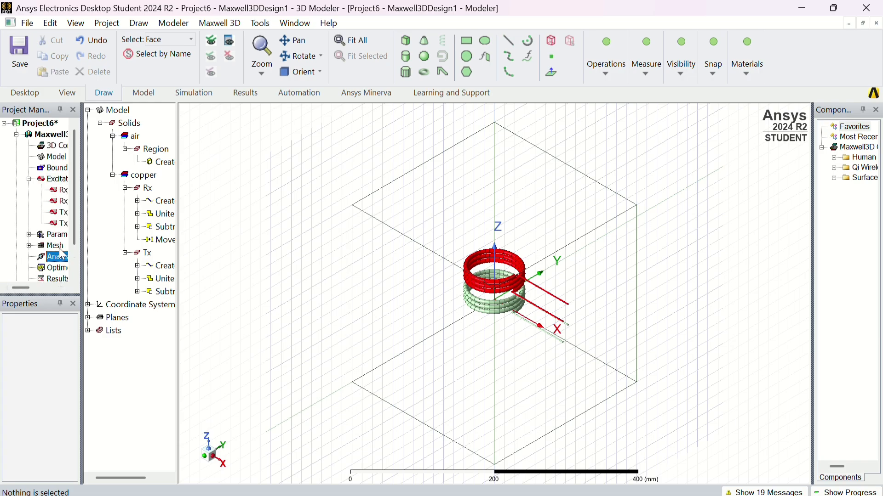
right_click(58, 257)
left_click(95, 288)
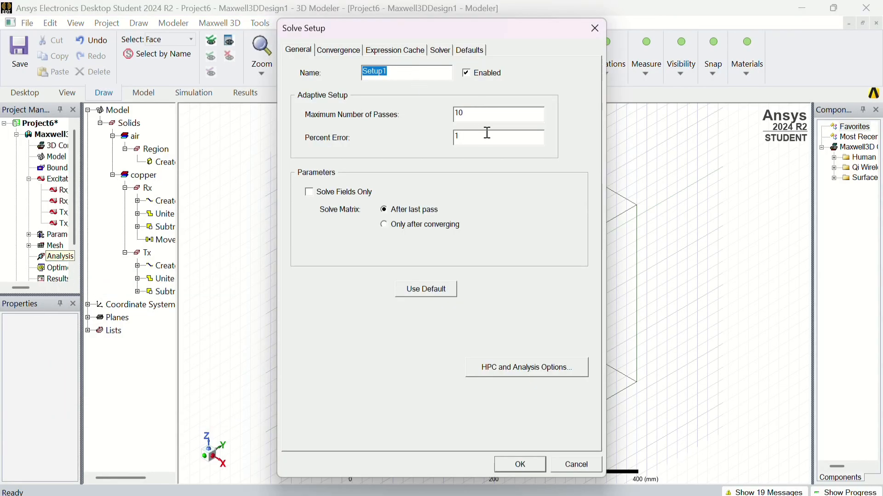
left_click(487, 136)
key("BackSpace")
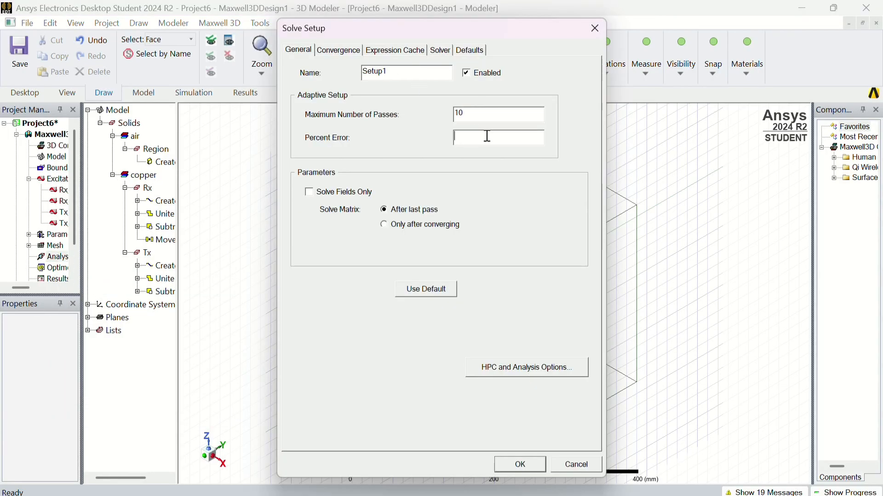
type("10")
Enable the iterative solver, keep the default convergence settings and accept the solution setup.
left_click(338, 51)
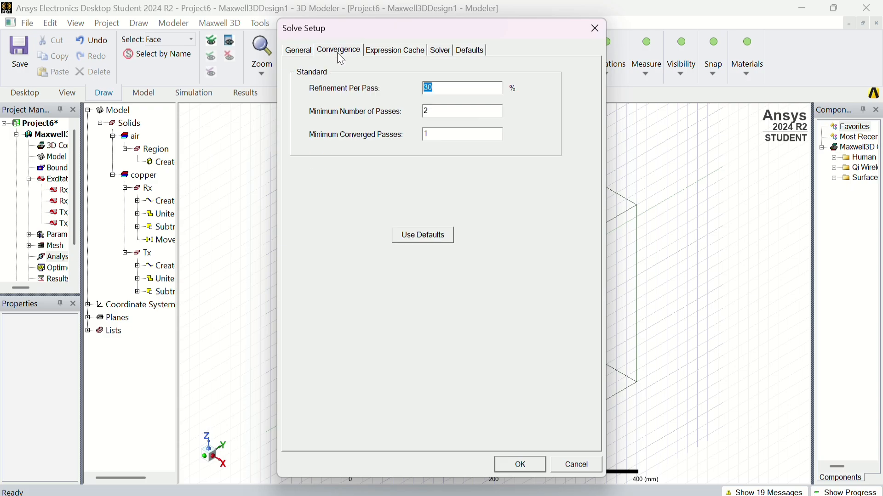
left_click(385, 52)
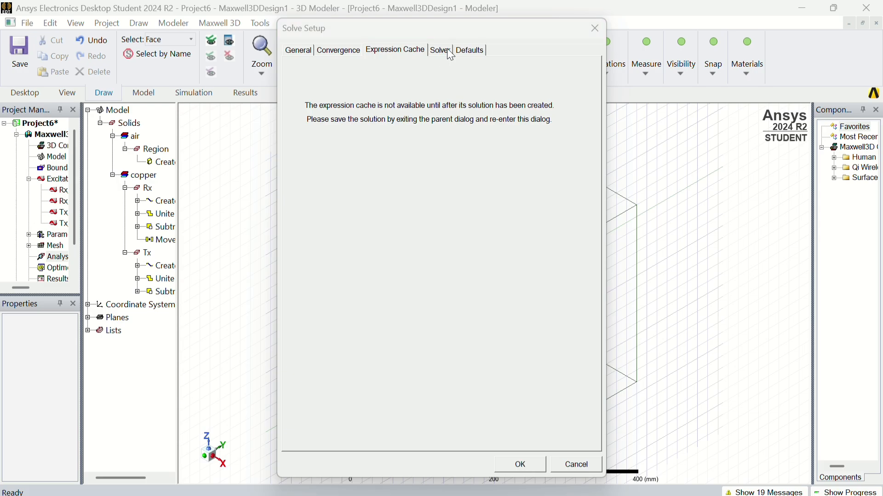
left_click(338, 50)
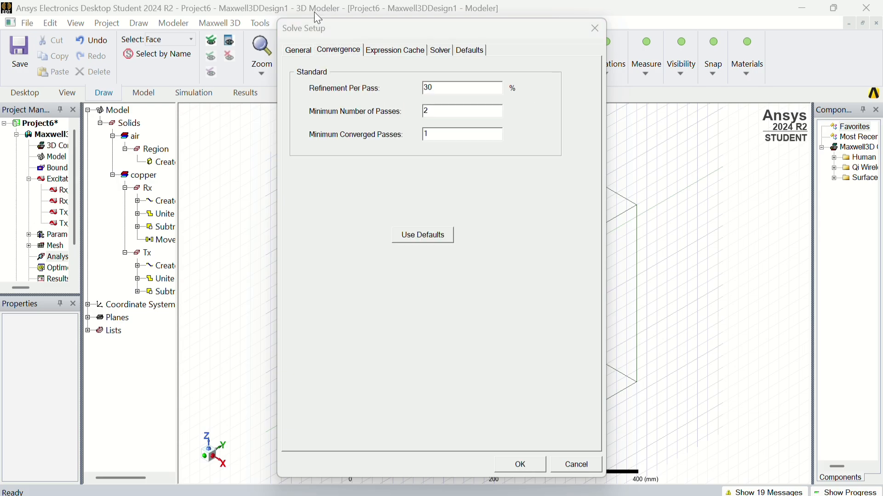
left_click(307, 60)
left_click(442, 51)
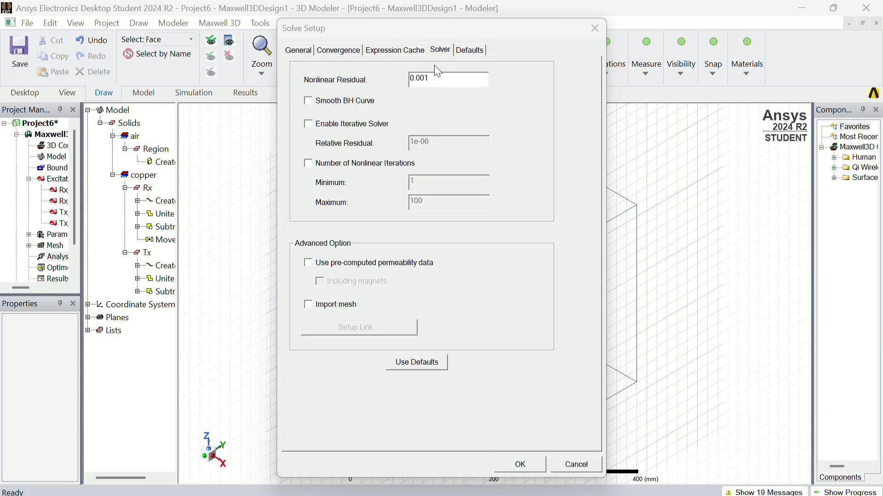
left_click(308, 125)
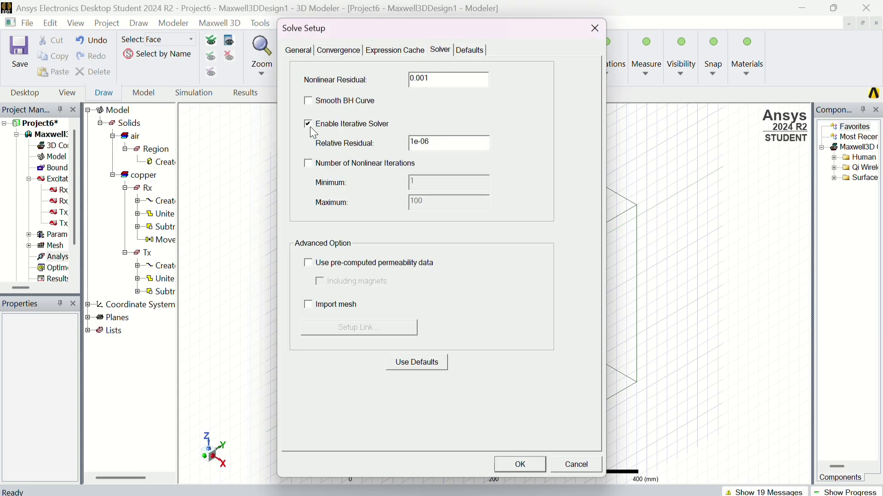
left_click(471, 51)
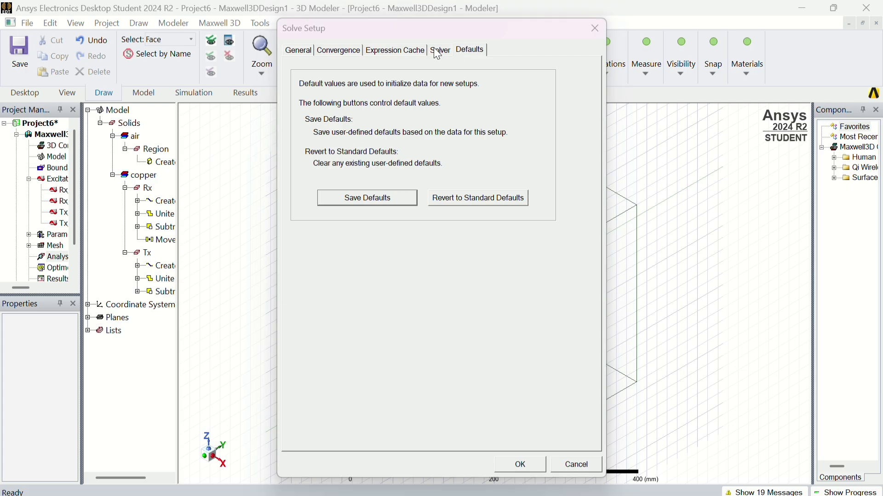
left_click(521, 464)
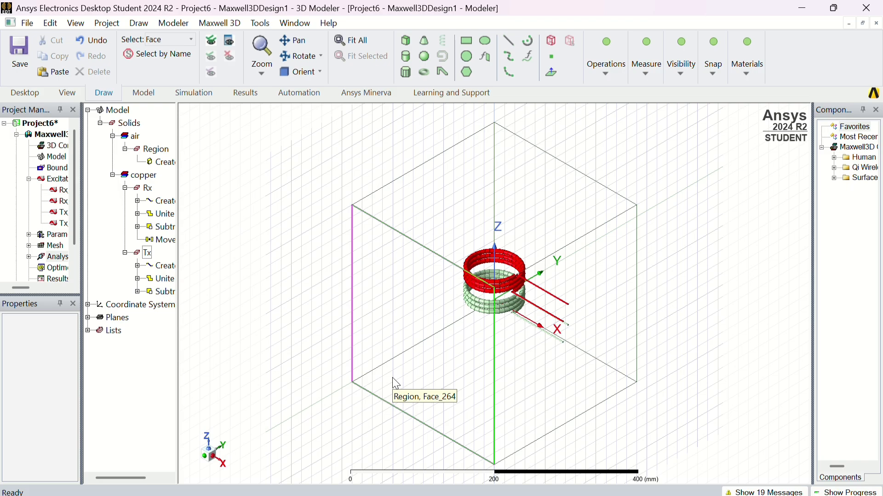
Add a parametric sweep for the variable distt using a linear step that starts at 35 mm.
scroll(52, 244, "down", 1)
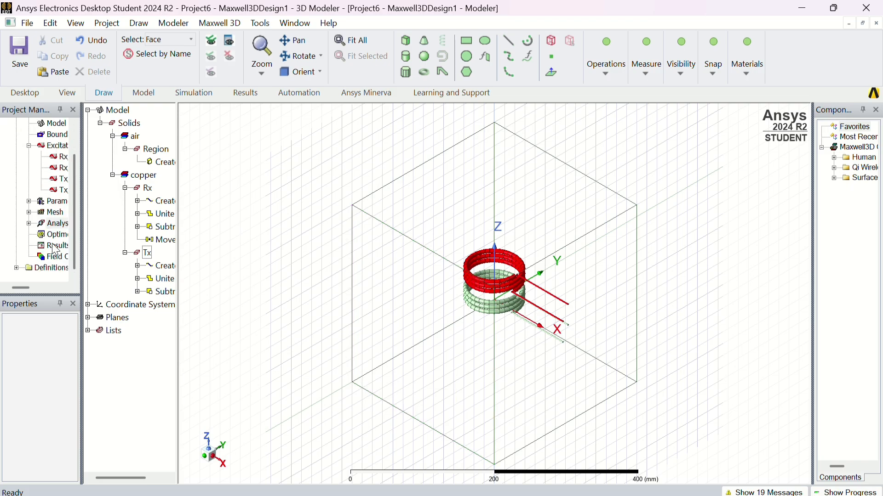
right_click(53, 240)
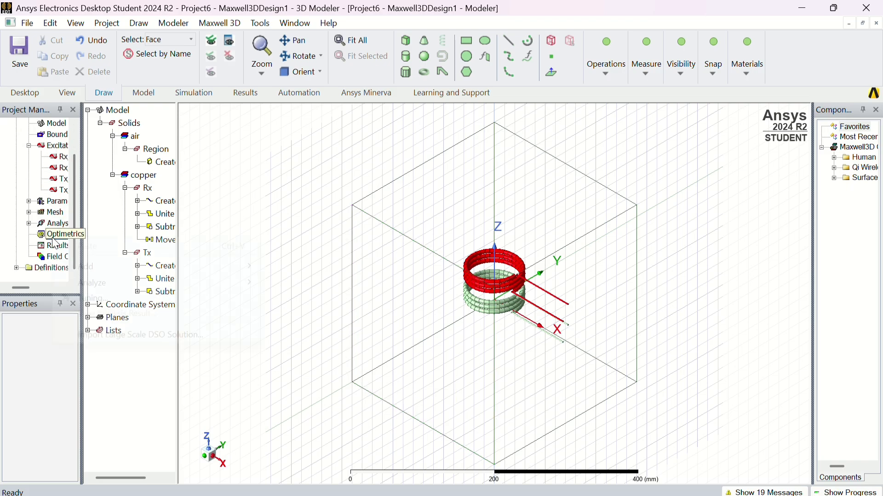
mouse_move(81, 266)
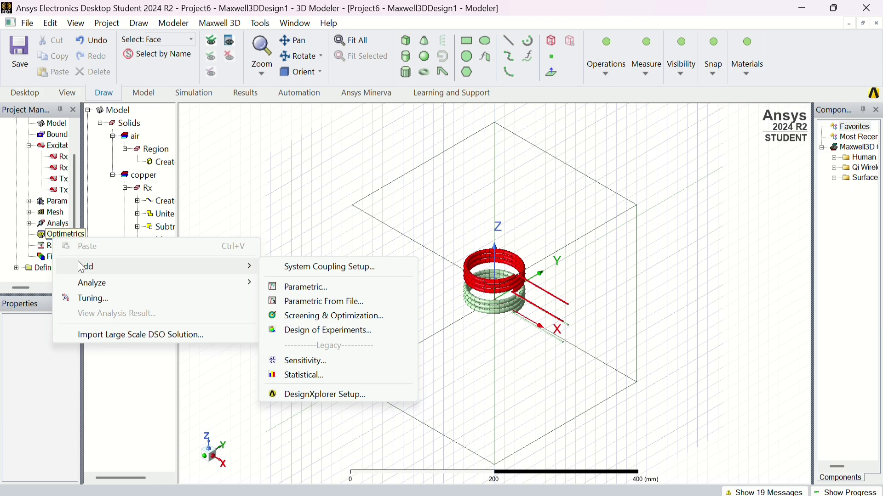
left_click(274, 287)
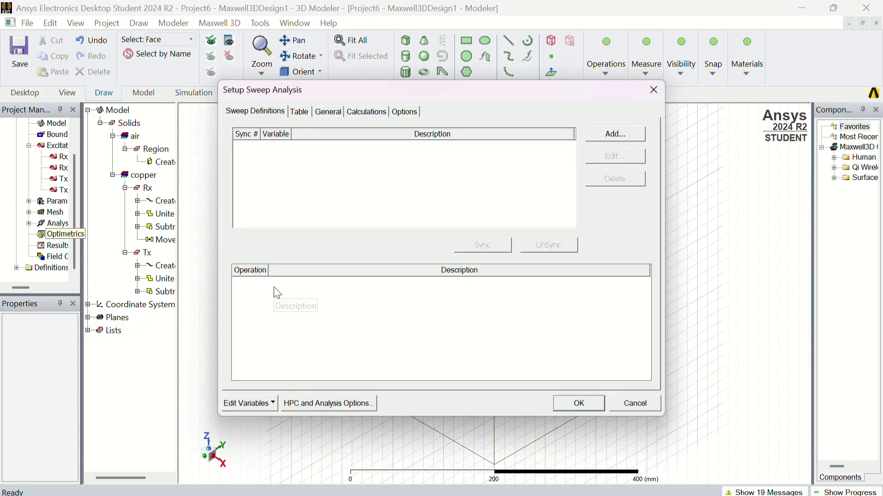
left_click(616, 133)
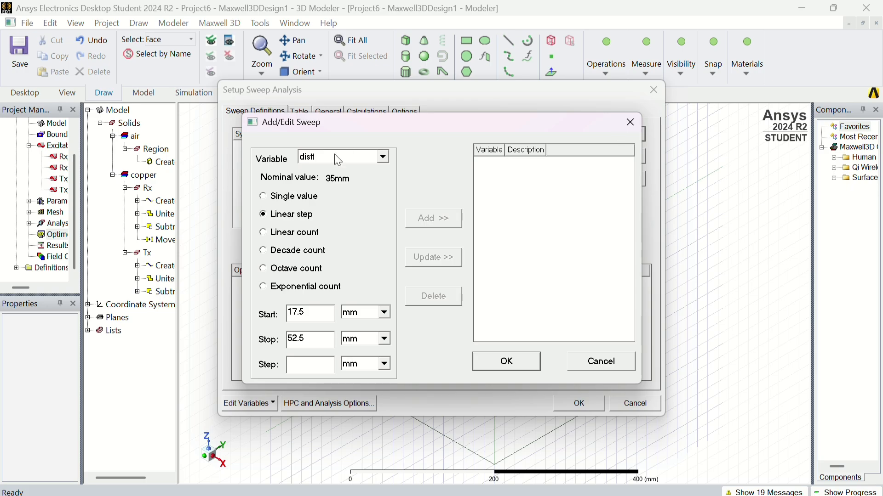
left_click(318, 316)
key("BackSpace")
key("BackSpace")
key("BackSpace")
key("BackSpace")
type("35")
Set the distt sweep's stop to 65 mm and step to 10 mm, then add it to the sweep definitions.
left_click(320, 339)
key("BackSpace")
key("BackSpace")
key("BackSpace")
key("BackSpace")
type("65")
left_click(316, 366)
type("10")
left_click(429, 226)
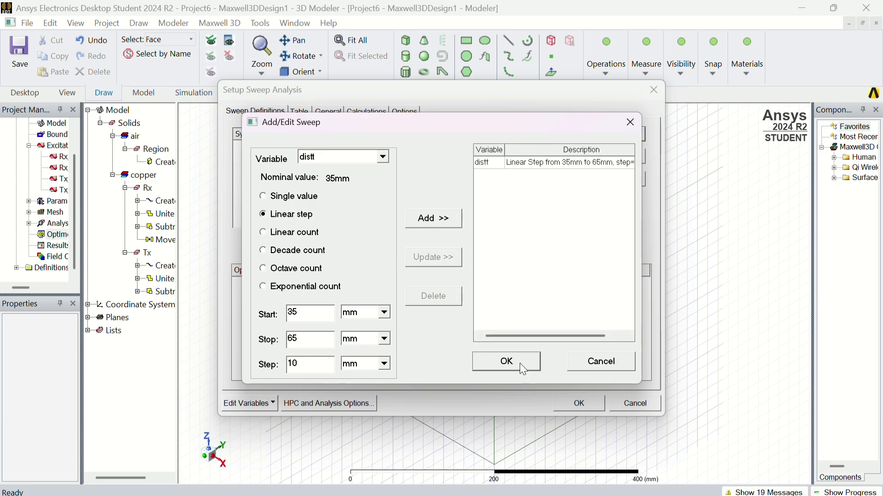
left_click(506, 361)
Check the sweep's table, general and calculation settings, enable saving of fields and mesh, and accept the parametric setup.
left_click(368, 147)
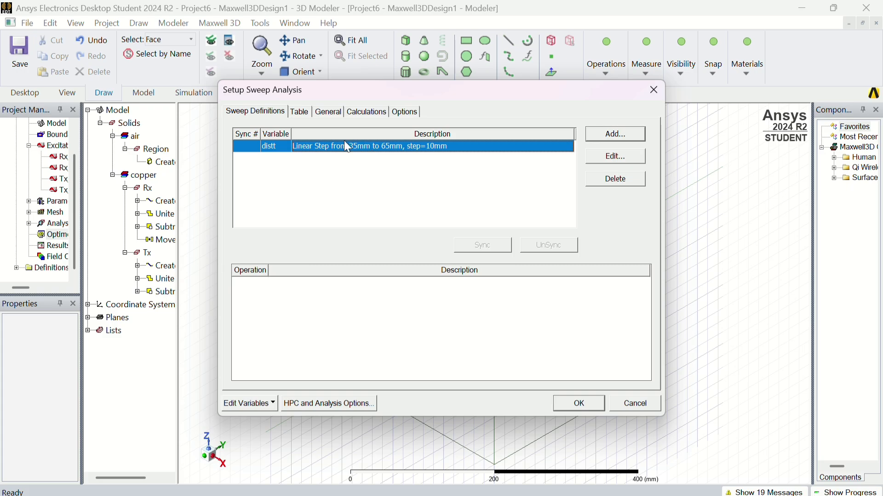
left_click(301, 111)
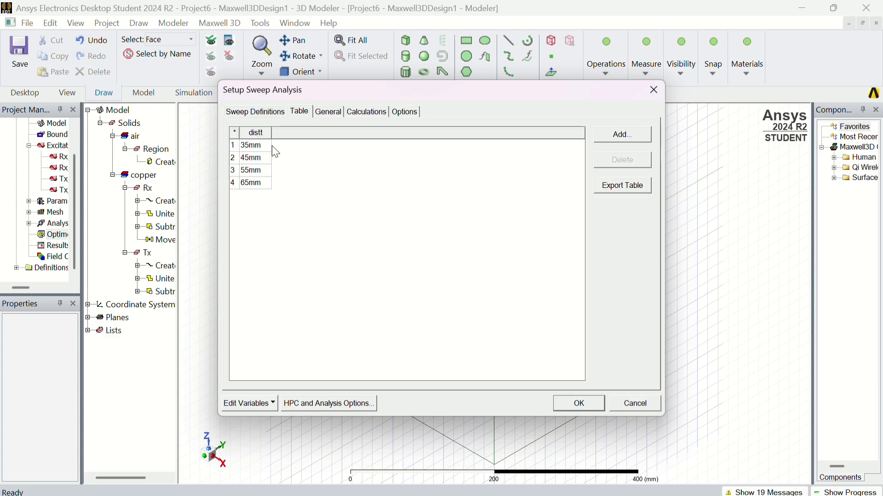
left_click(324, 115)
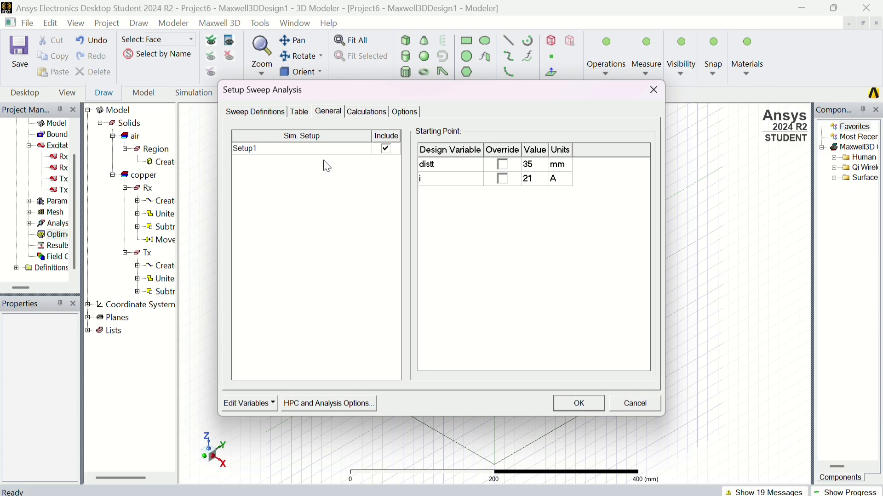
left_click(356, 114)
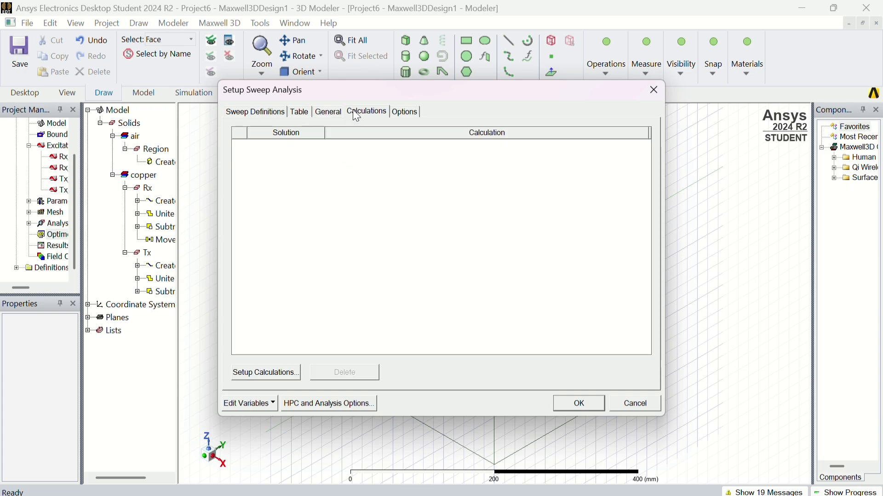
left_click(394, 116)
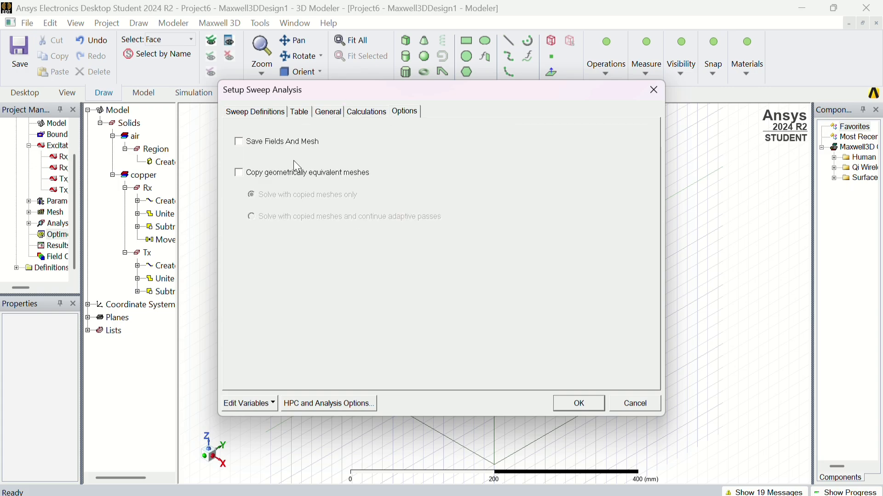
left_click(288, 144)
left_click(587, 398)
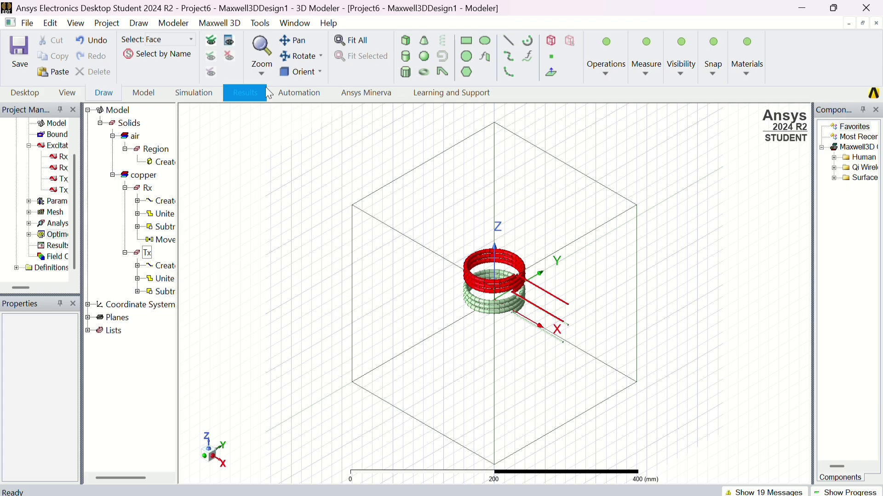
Run the validation check on Maxwell3DDesign1 and close its report.
left_click(197, 96)
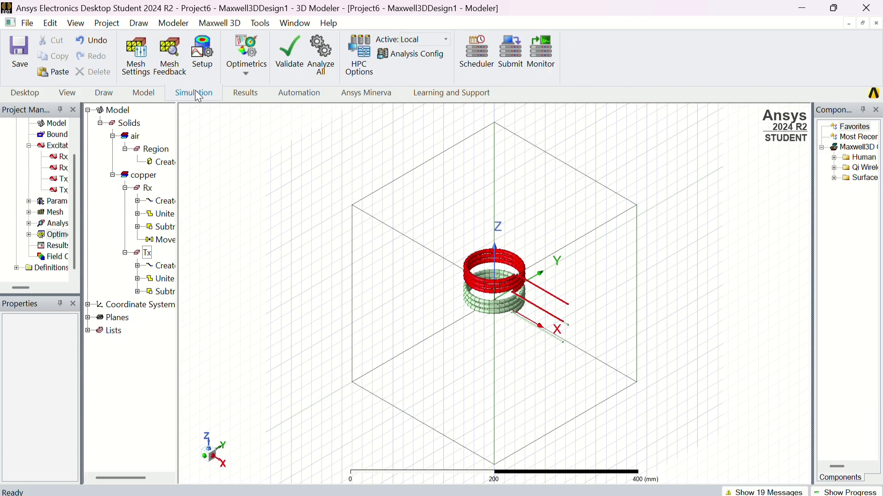
left_click(284, 53)
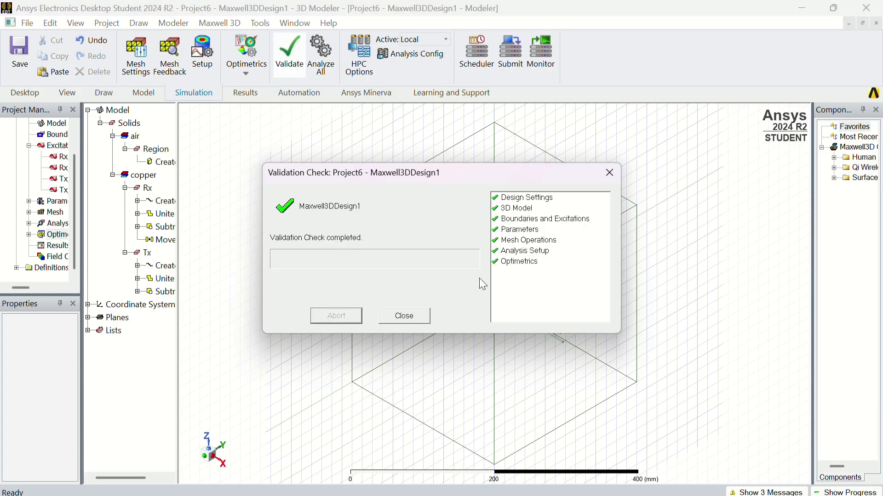
left_click(404, 317)
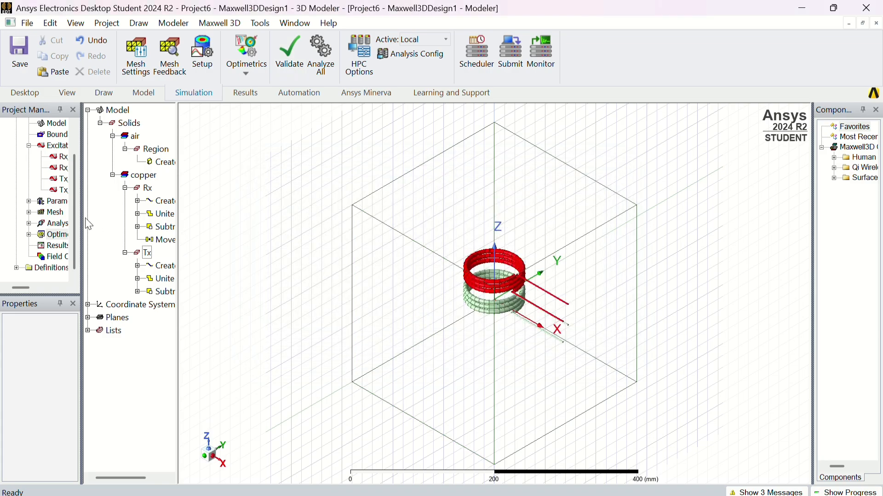
Set the curved surface meshing resolution to the coarsest level in the initial mesh settings, and validate the design again.
left_click(57, 215)
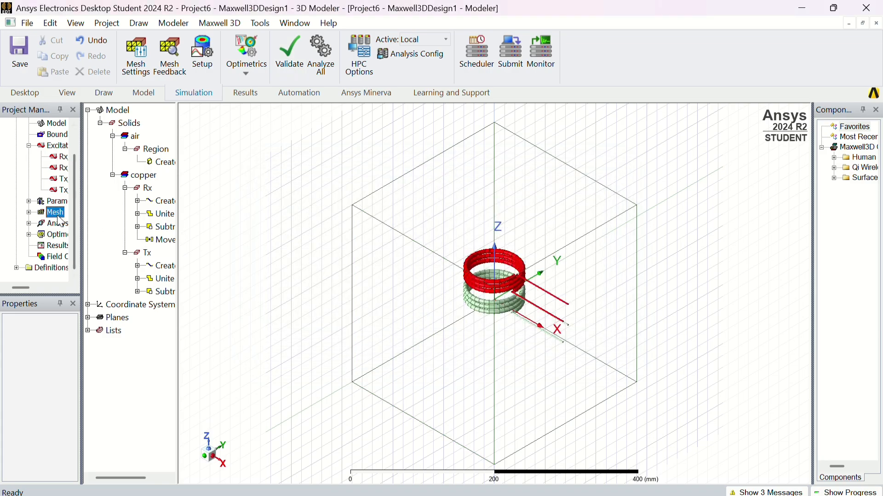
double_click(58, 216)
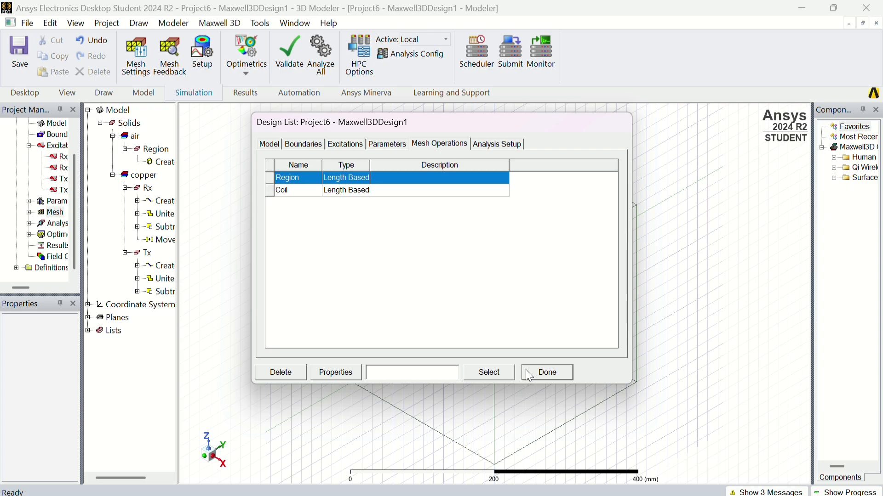
left_click(531, 375)
right_click(61, 215)
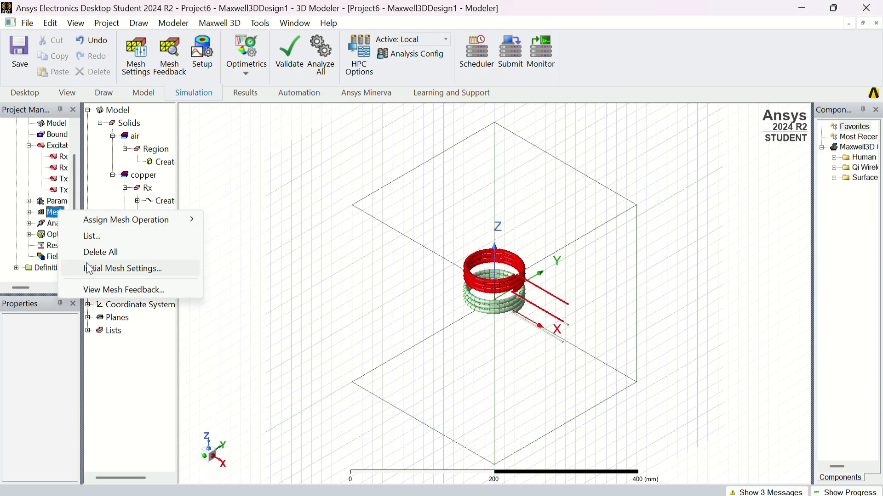
left_click(90, 269)
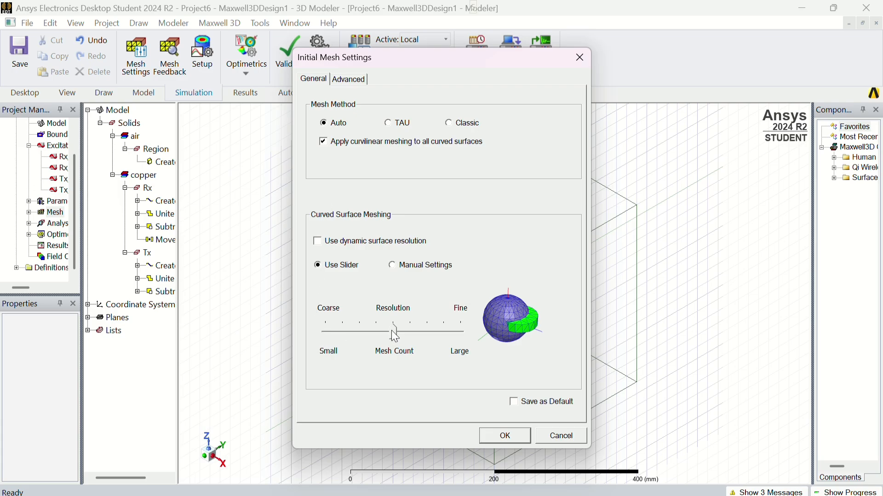
left_click_drag(395, 332, 321, 333)
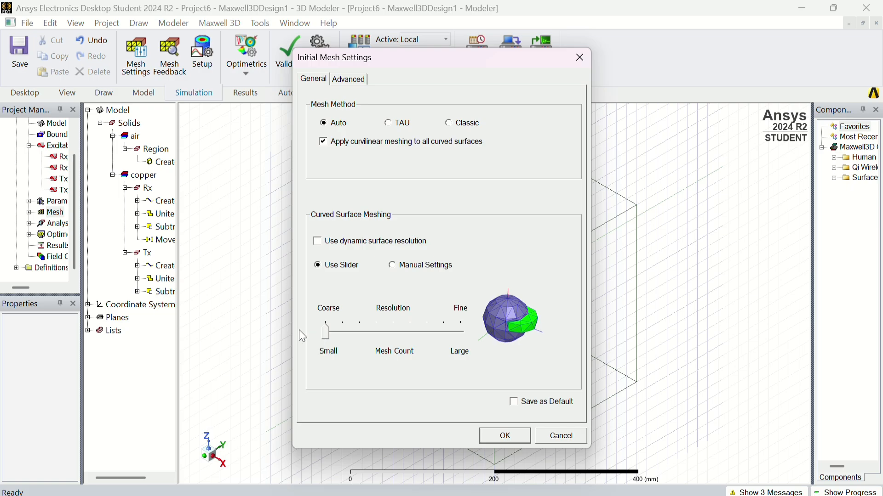
left_click(506, 434)
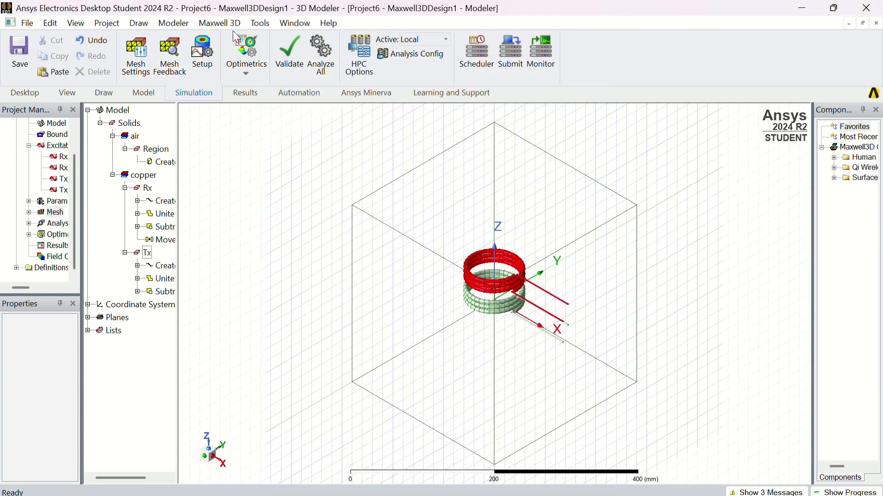
left_click(290, 59)
left_click(430, 317)
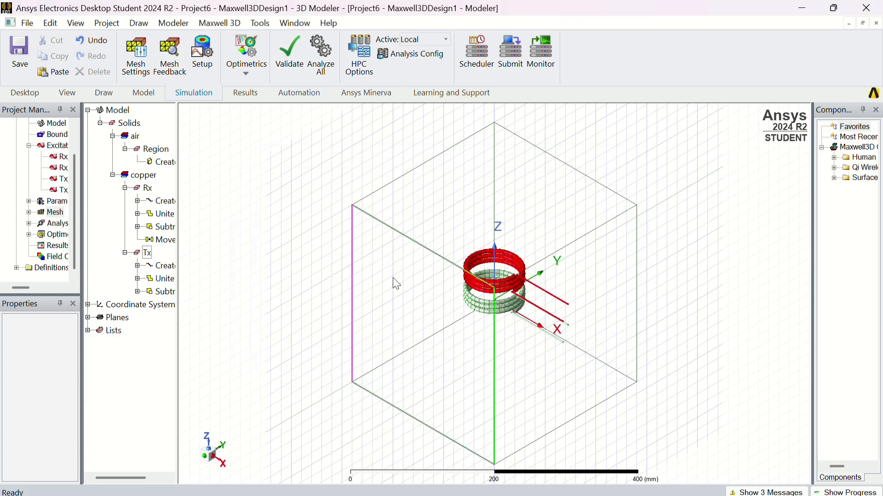
Analyze all setups, saving the project under the file name WPT, and check the solution progress.
left_click(327, 69)
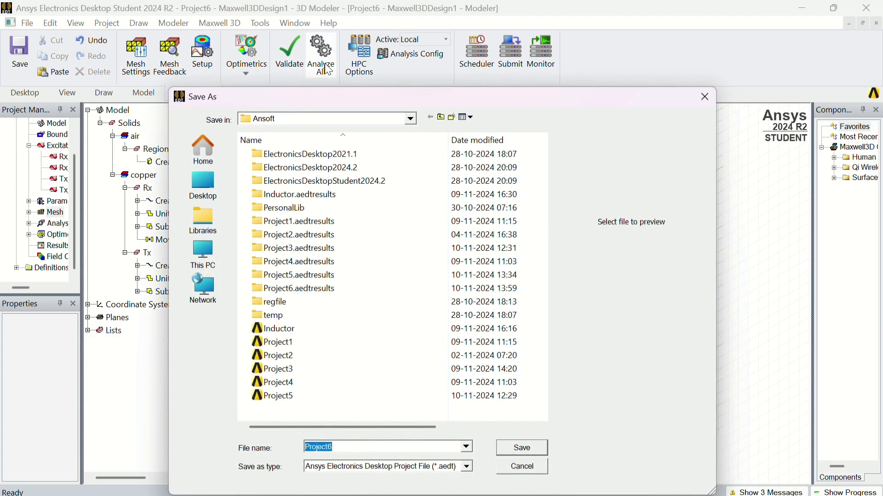
key("BackSpace")
type("Wp")
key("BackSpace")
type("PT")
left_click(540, 453)
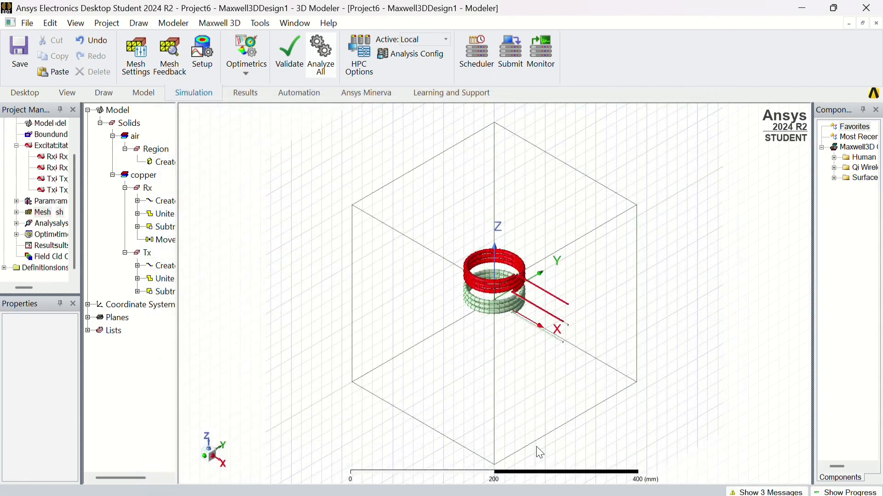
left_click(827, 492)
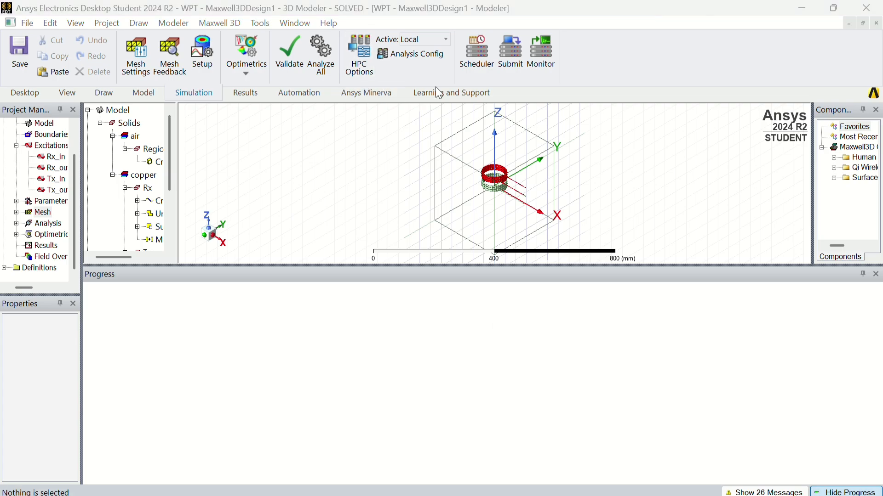
left_click(876, 274)
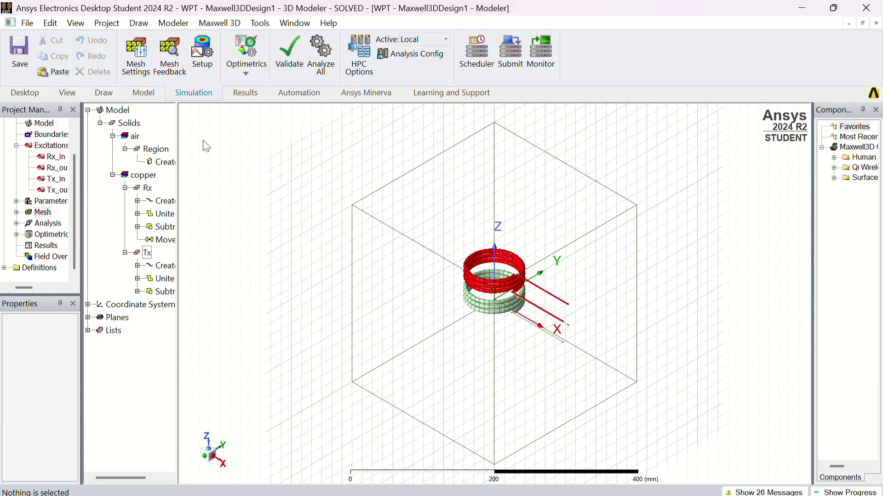
Create a magnetostatic data table of all four Matrix1 L quantities for Rx_in and Tx_in against distt.
left_click(218, 25)
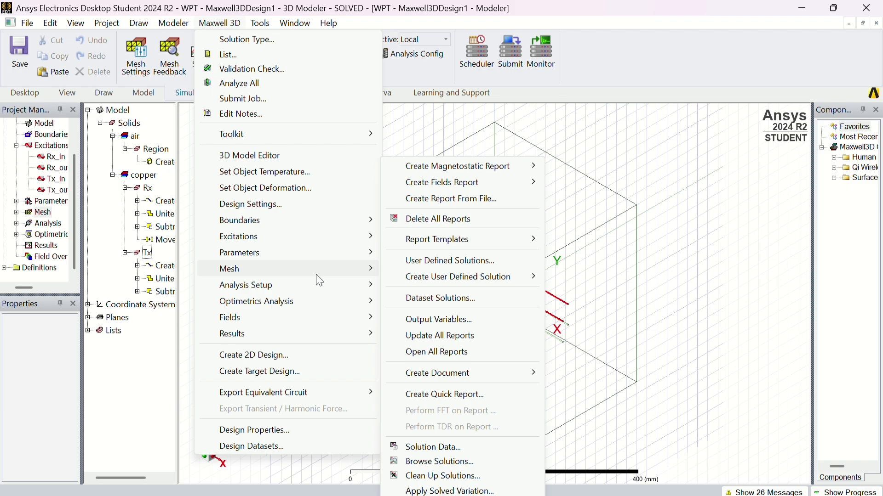
mouse_move(469, 171)
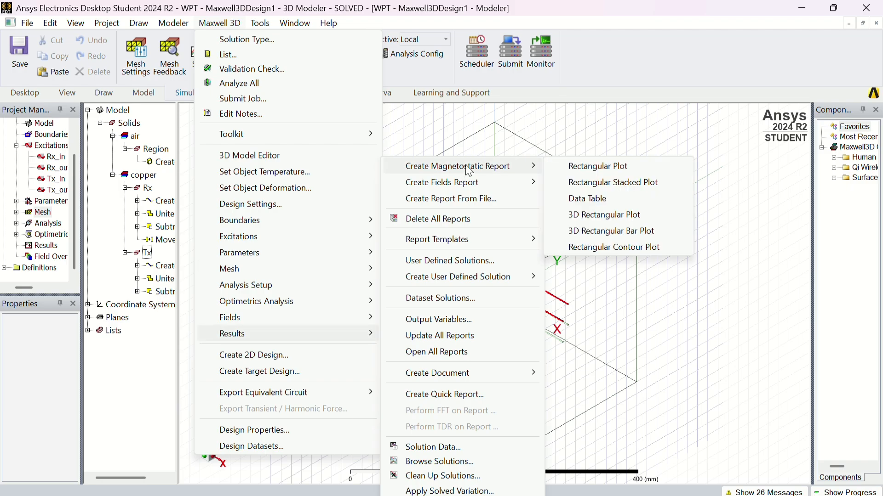
left_click(593, 199)
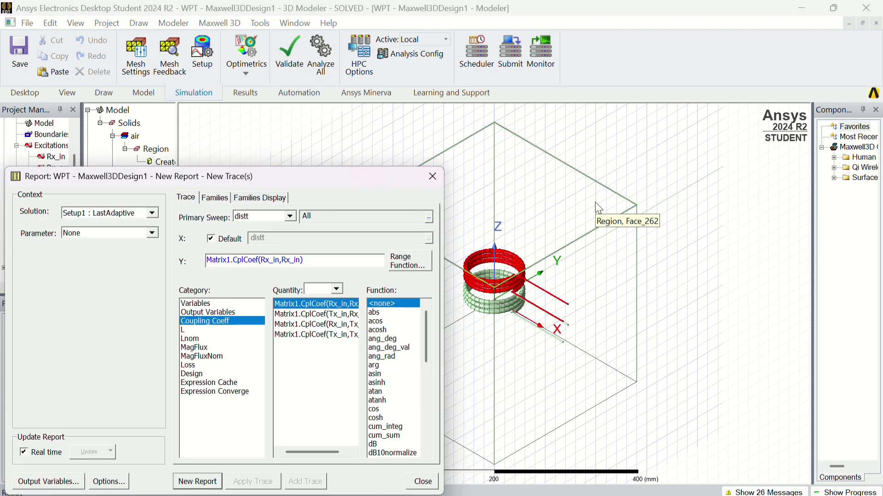
left_click(234, 331)
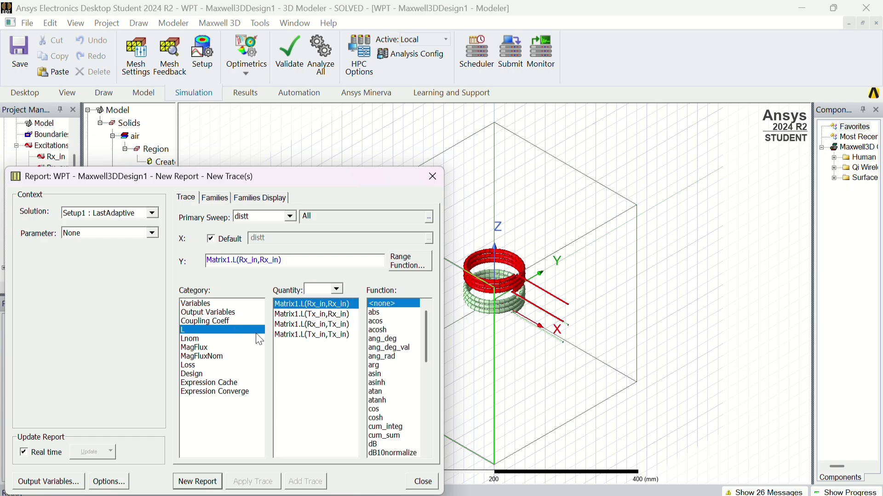
left_click(313, 315, "ctrl")
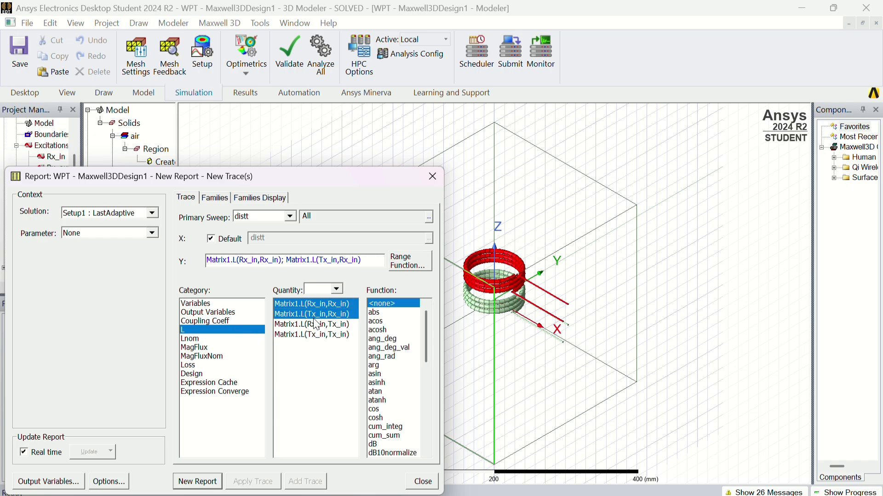
left_click(313, 323, "ctrl")
left_click(311, 335, "ctrl")
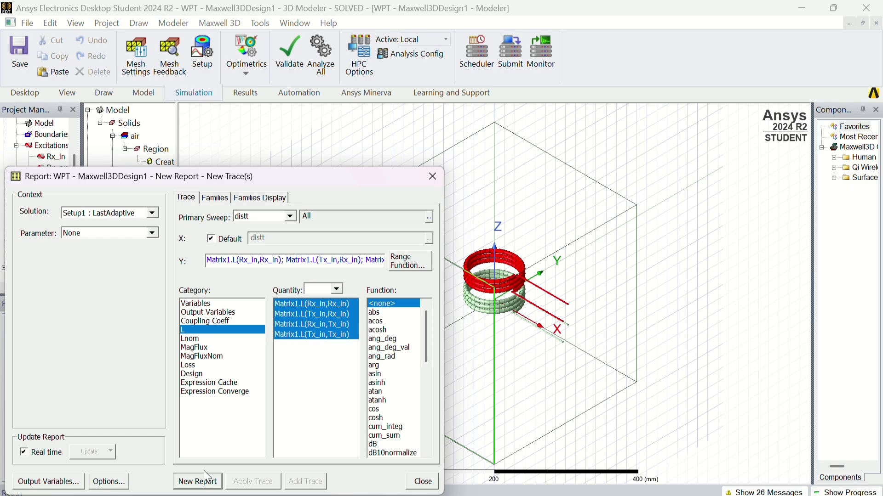
left_click(204, 483)
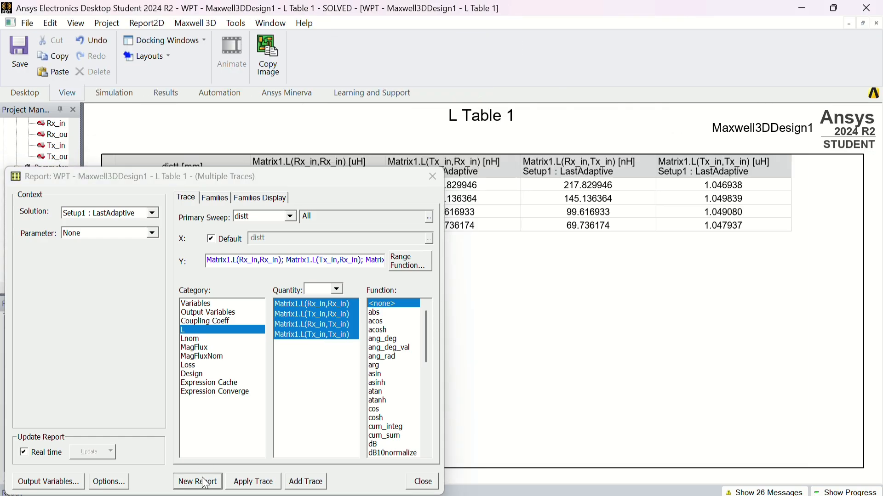
left_click(424, 180)
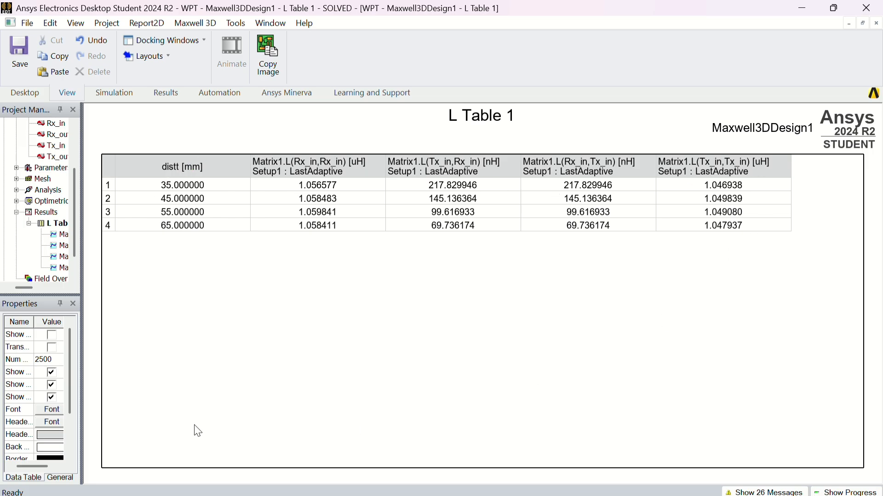
Create a magnetostatic rectangular plot of the coupling coefficient Matrix1.CplCoef(Rx_in,Tx_in) against distt.
left_click(196, 25)
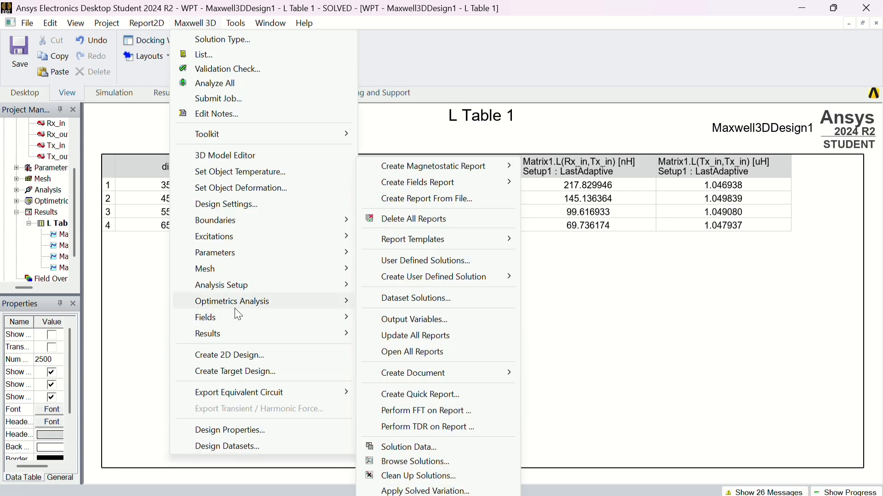
mouse_move(441, 168)
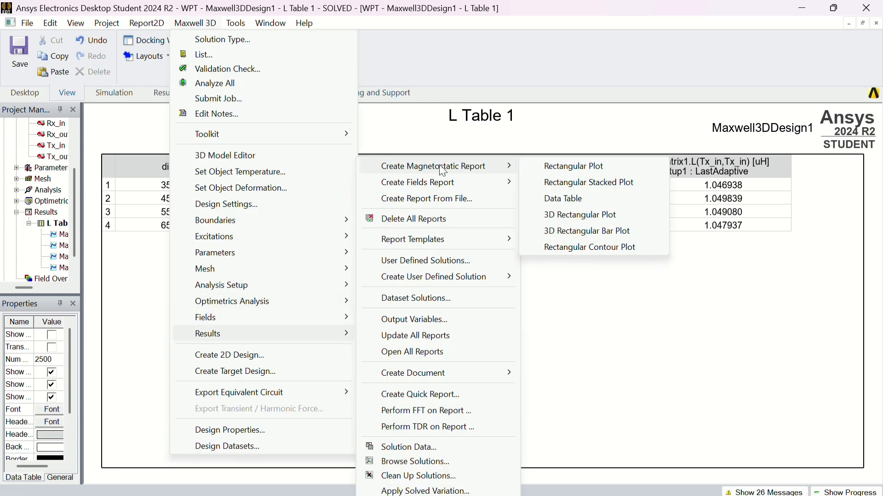
left_click(539, 169)
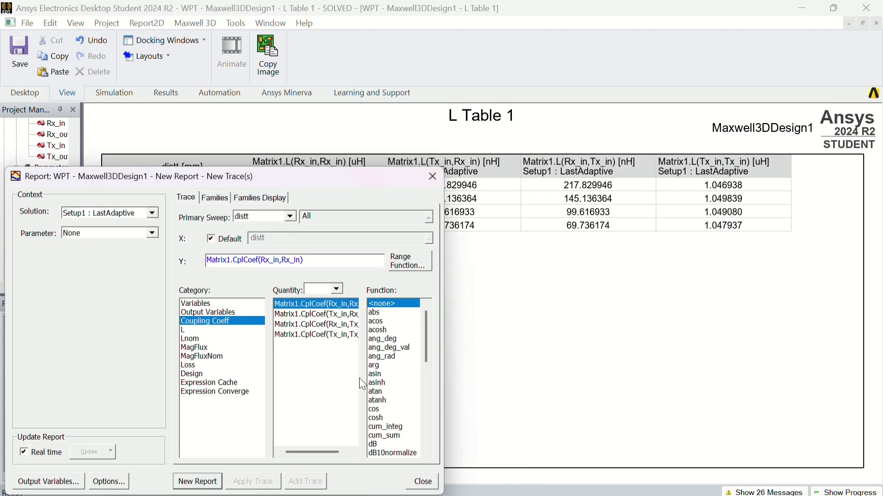
left_click(340, 325)
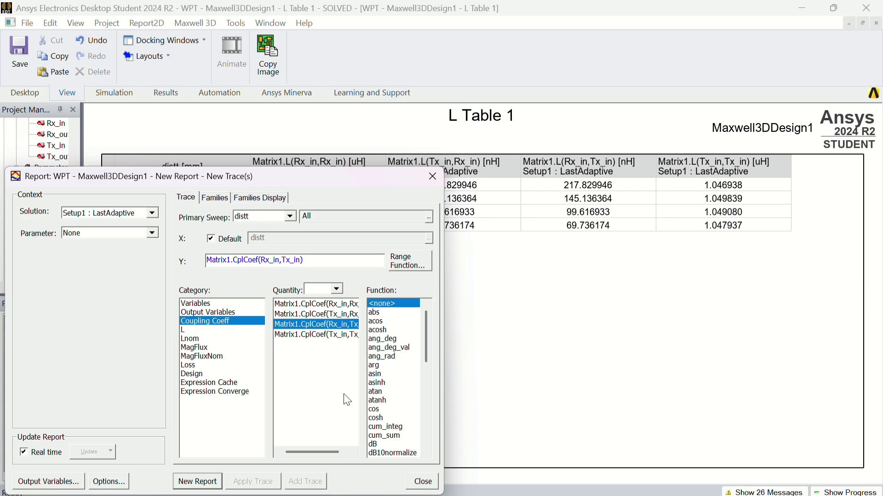
left_click(200, 481)
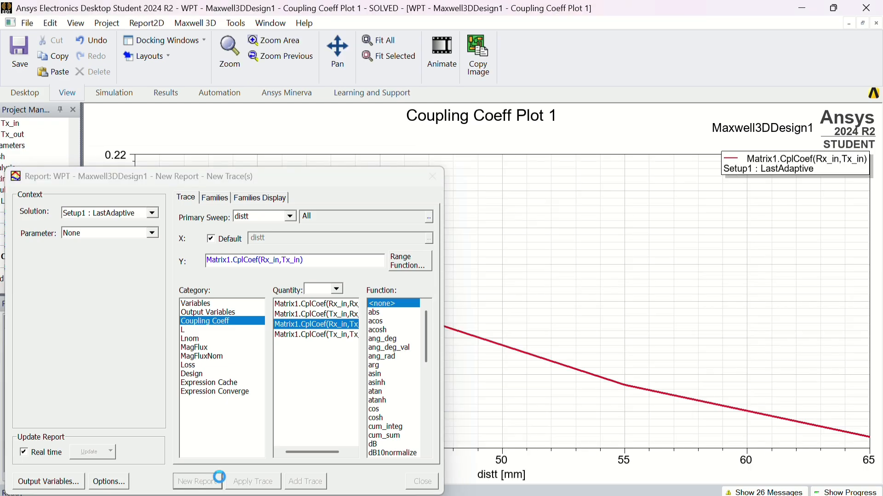
left_click(433, 178)
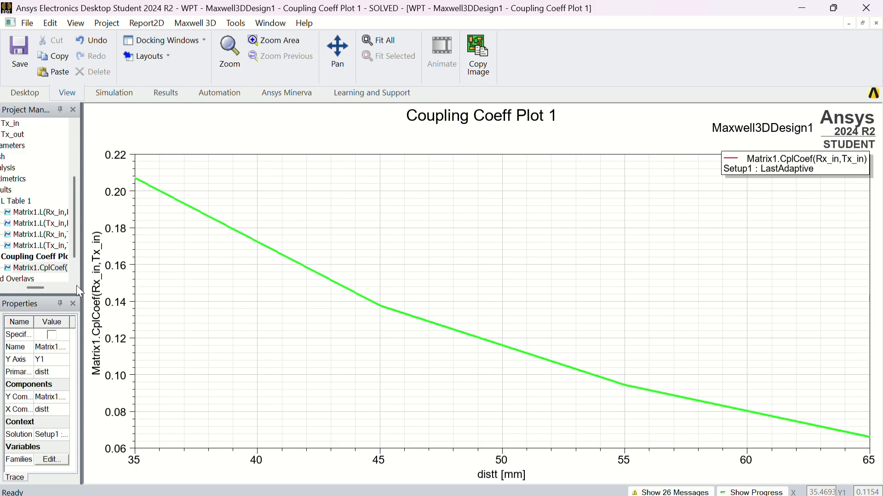
Return to the 3D model of Maxwell3DDesign1 and set the drawing plane to XY.
scroll(11, 183, "up", 3)
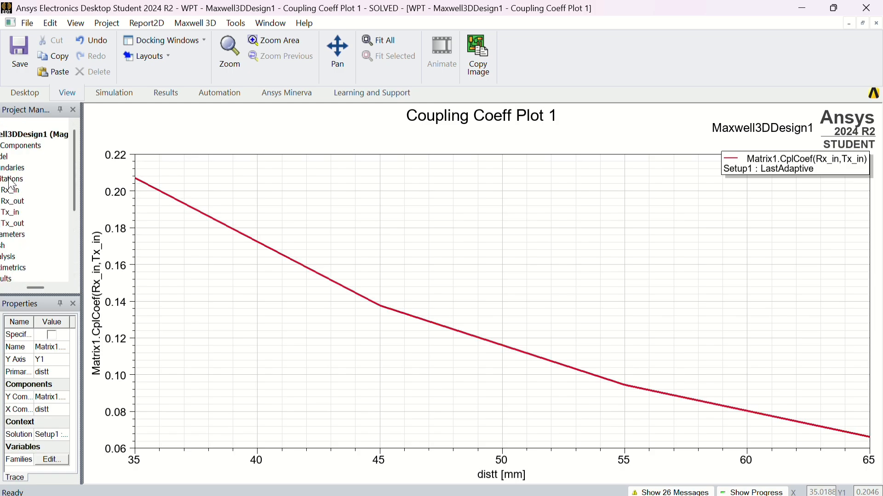
double_click(69, 134)
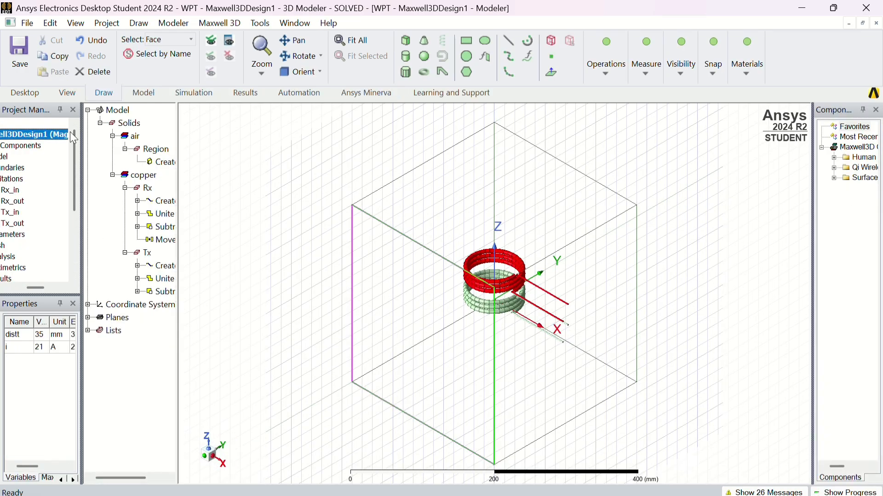
left_click(650, 85)
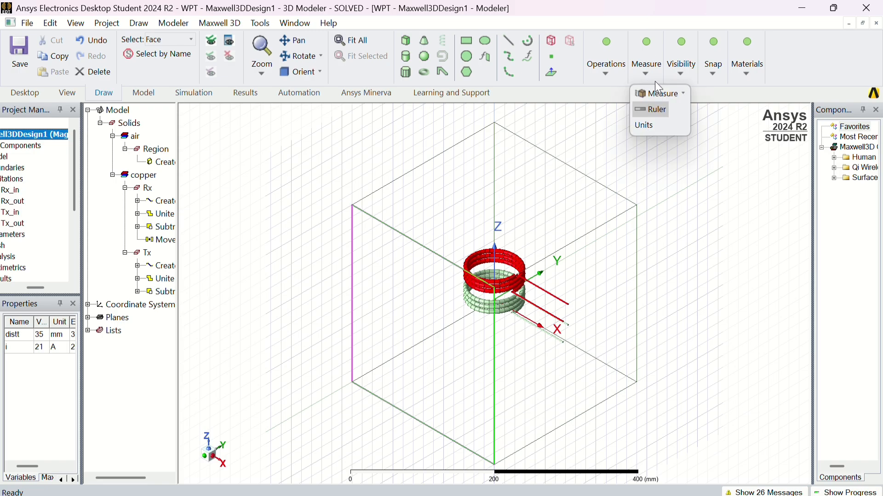
left_click(681, 81)
left_click(680, 108)
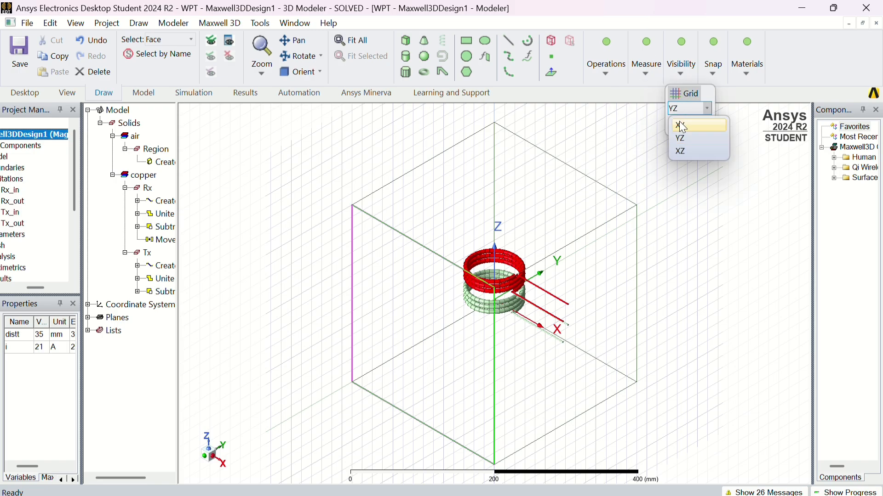
left_click(679, 122)
Switch the selection mode to objects and hide the air region around the coils.
left_click(499, 167)
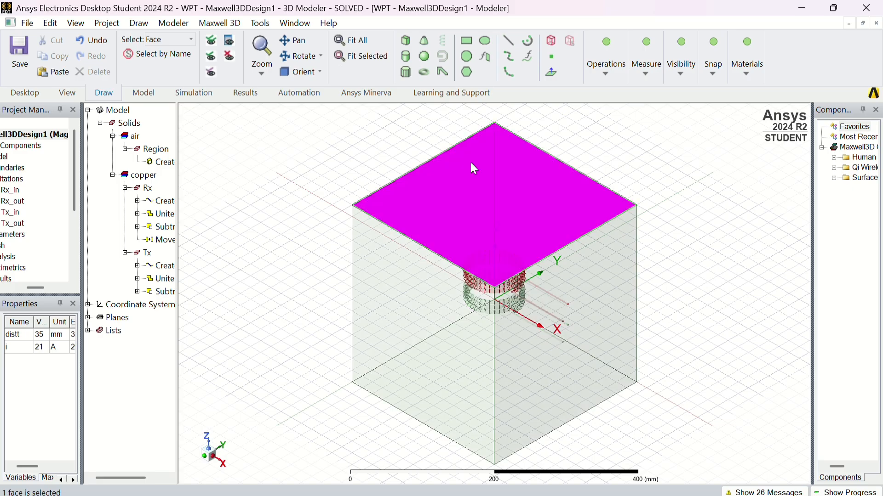
left_click(159, 40)
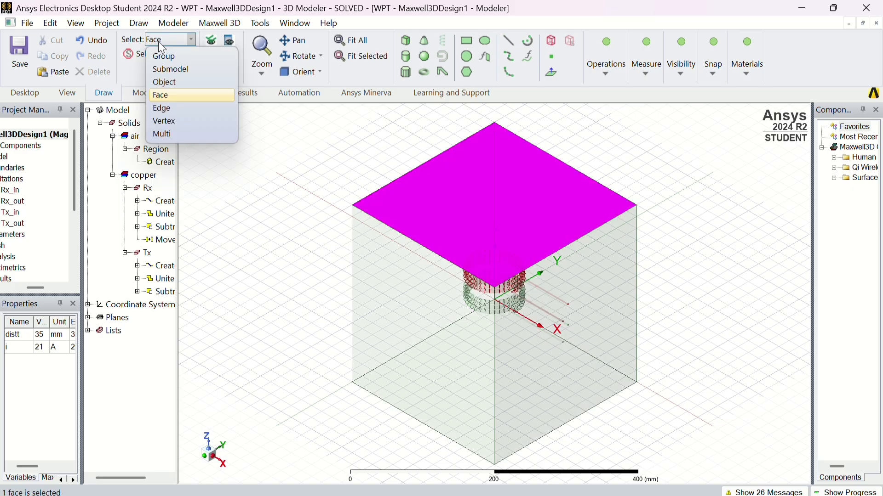
left_click(173, 82)
left_click(421, 362)
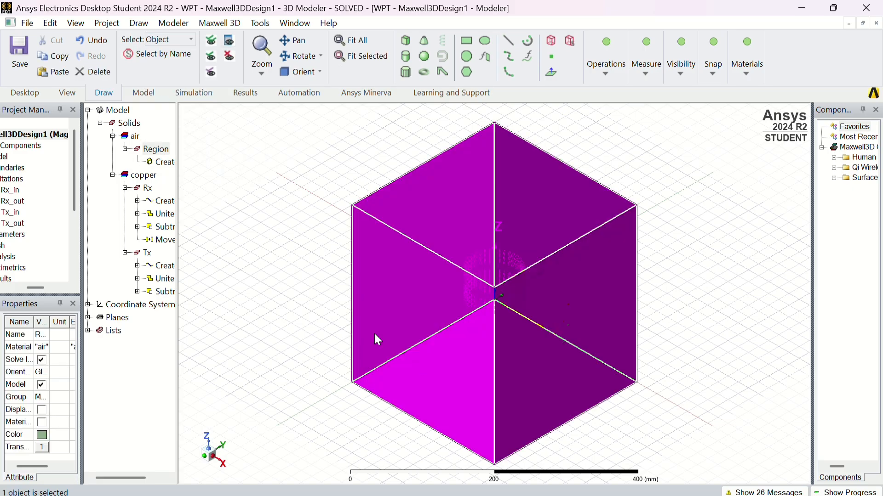
left_click(229, 56)
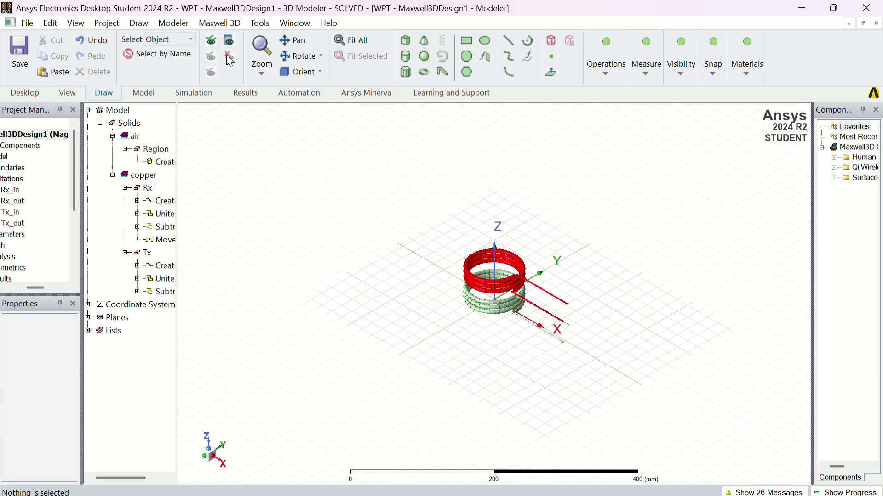
key("ctrl+d")
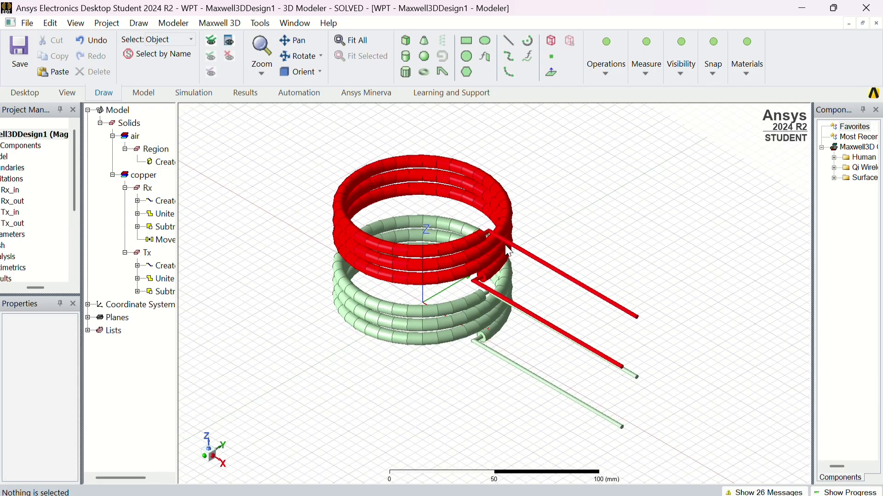
Draw a non-model rectangle of about 75 by 55 mm on the XY plane beside the coils.
left_click(139, 23)
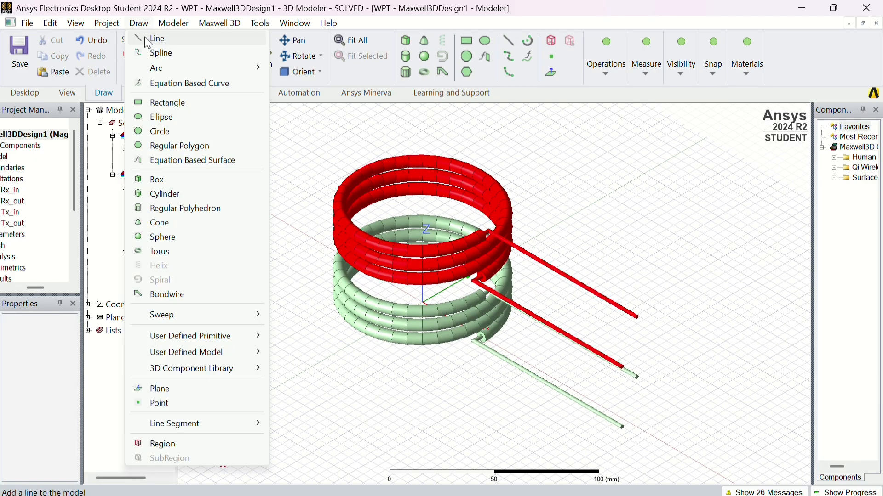
left_click(160, 102)
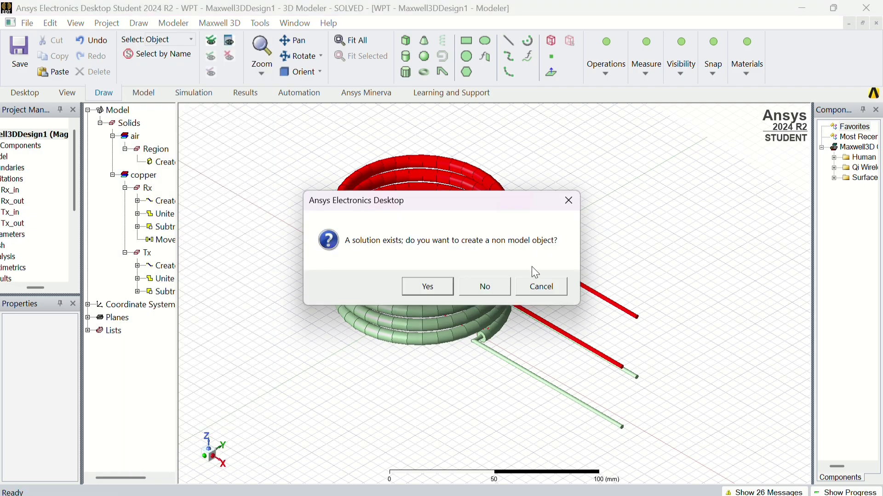
left_click(428, 294)
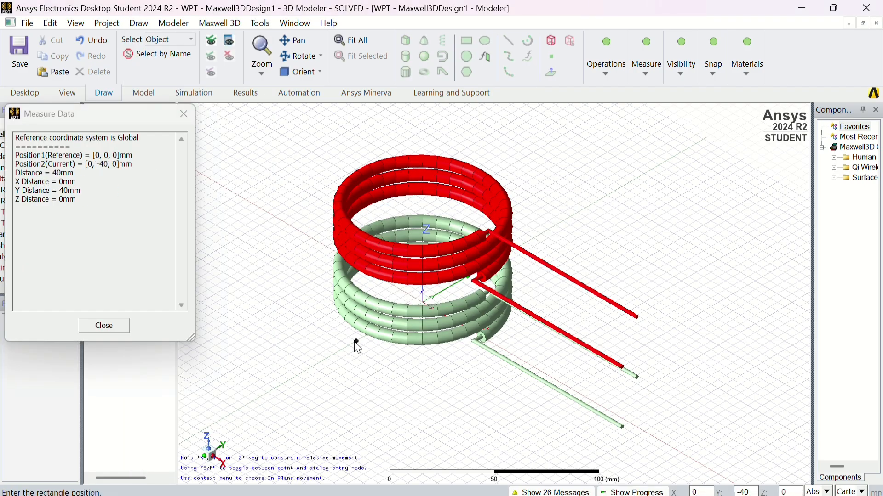
left_click(268, 325)
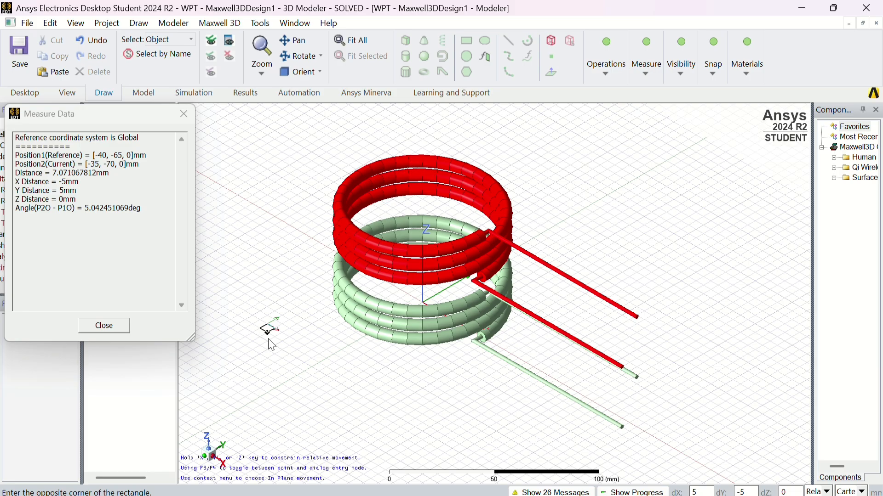
left_click(297, 434)
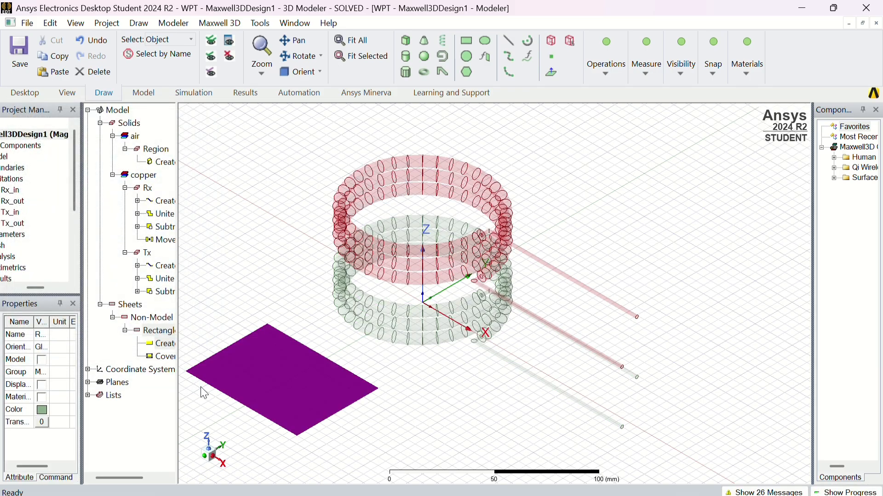
left_click(168, 334)
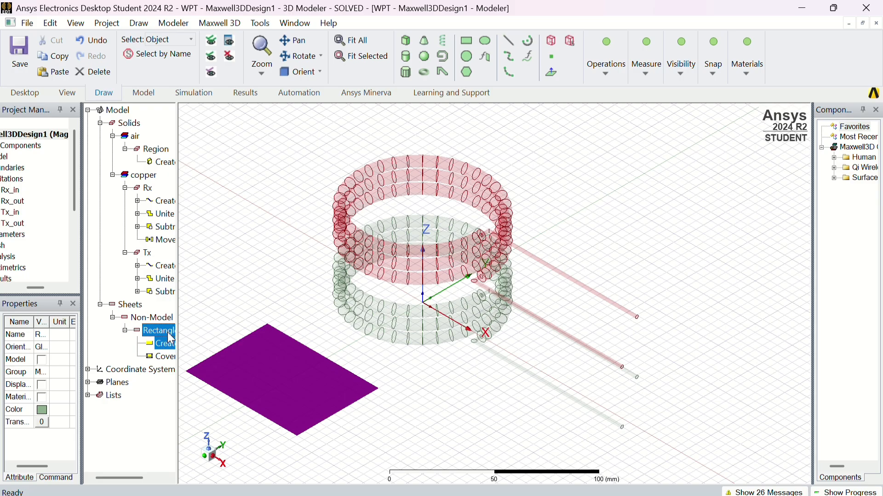
double_click(169, 334)
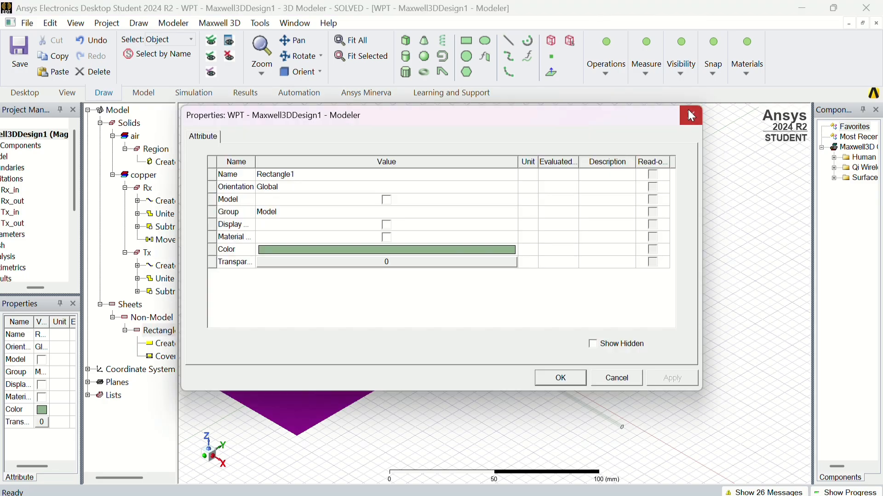
key("Escape")
Set the rectangle's position to -60, -60, 0 mm in its creation properties.
double_click(159, 344)
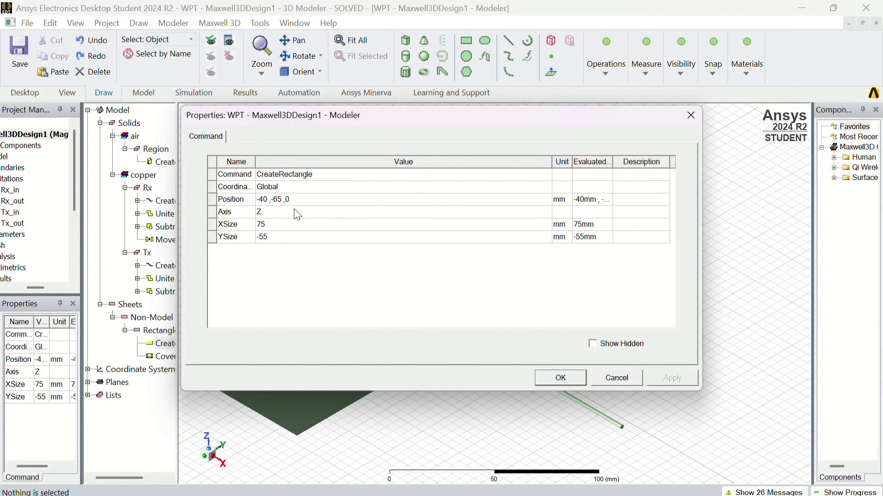
left_click(299, 205)
left_click(299, 205)
key("BackSpace")
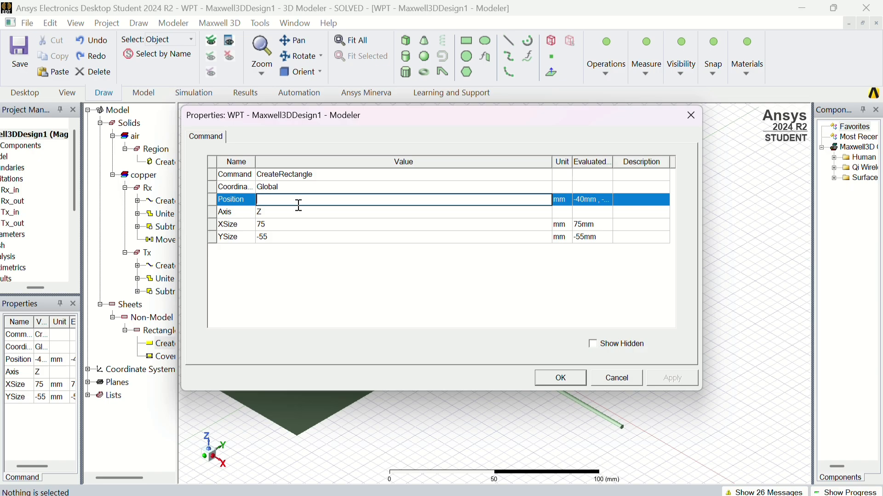
type("-")
type("60,")
type(" -10")
key("BackSpace")
key("BackSpace")
key("BackSpace")
key("BackSpace")
type("60 ,-60 ,0")
left_click(301, 211)
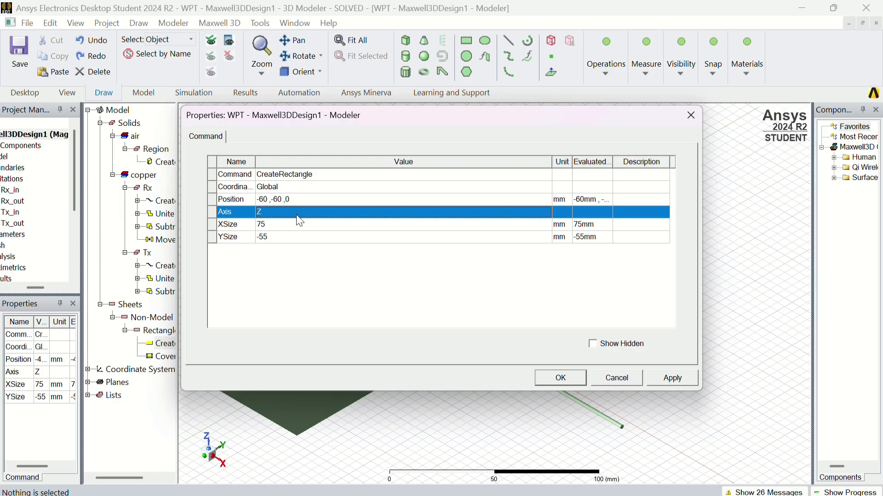
Set the rectangle's X size and Y size to 120 mm each and apply the changes.
left_click(300, 222)
key("BackSpace")
type("120")
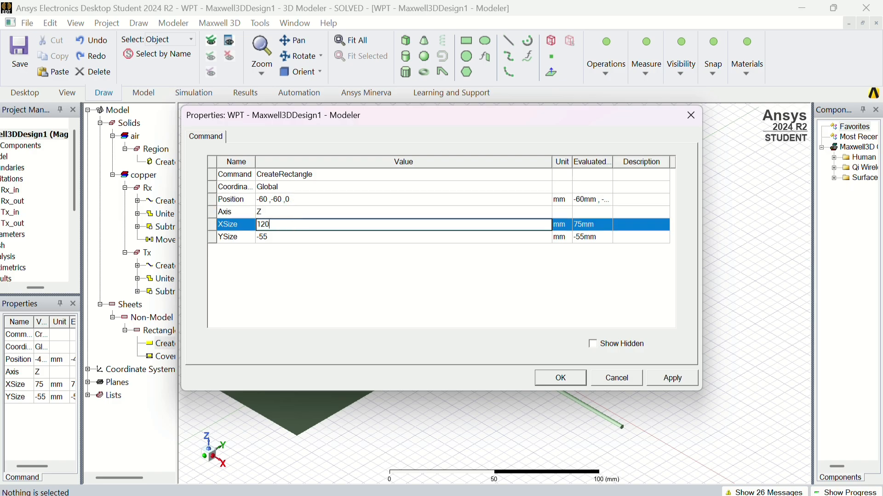
key("Tab")
key("BackSpace")
type("1")
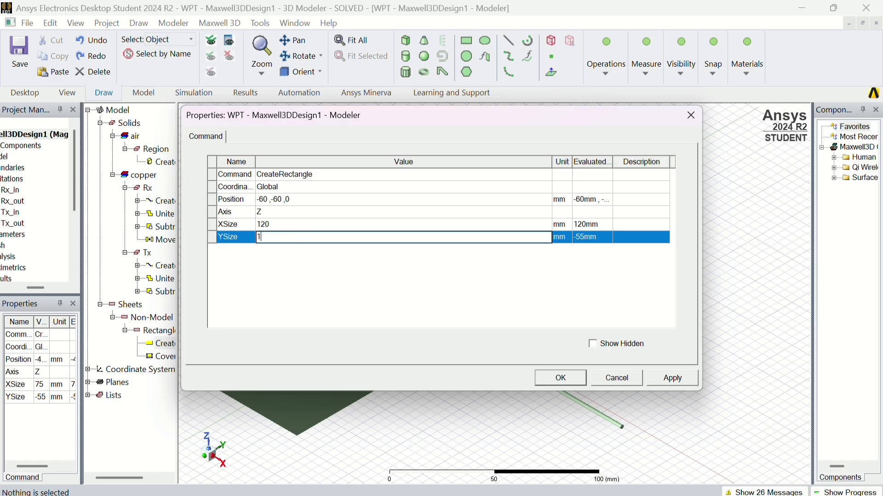
type("20")
key("Return")
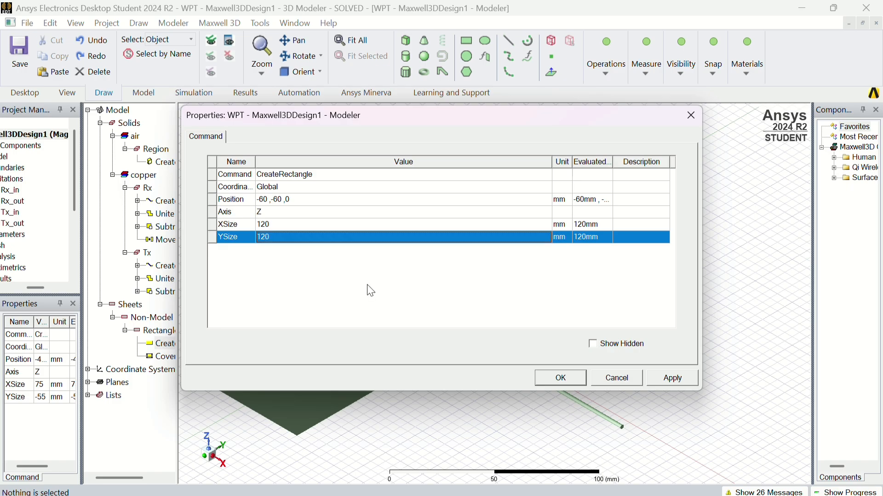
left_click(674, 386)
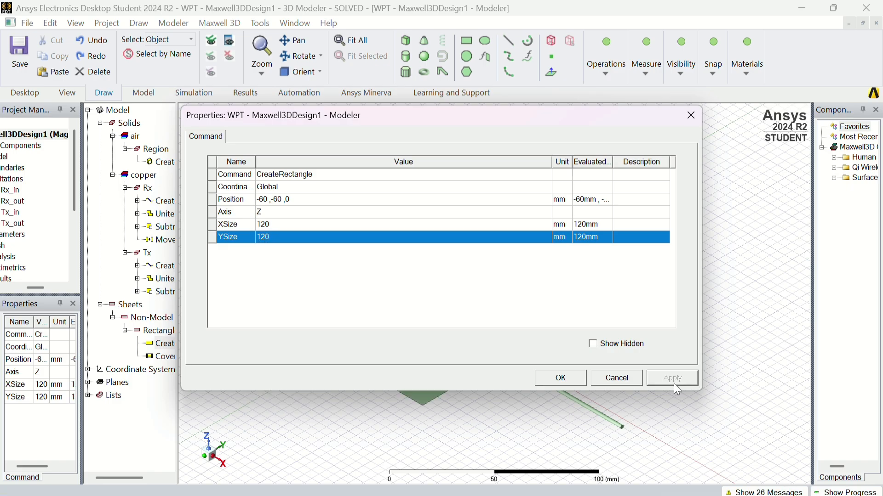
left_click(560, 380)
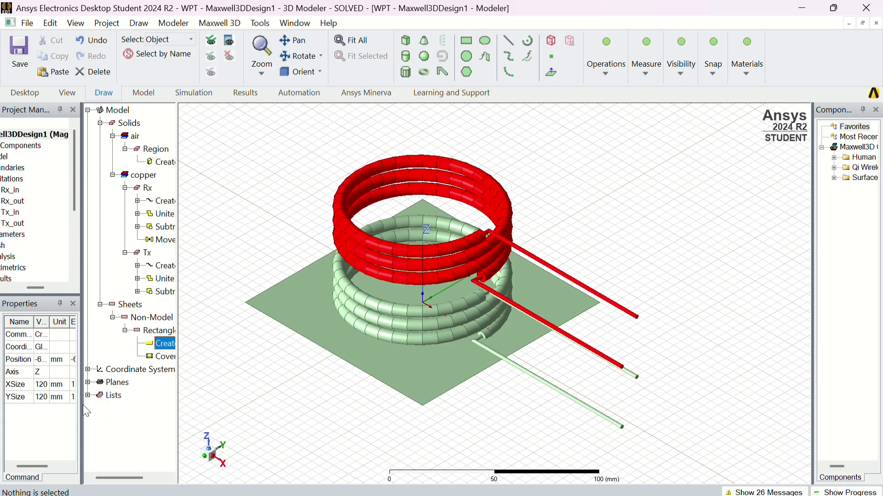
Replace the Z coordinate of the rectangle's position with a new variable named plate.
left_click_drag(83, 406, 141, 407)
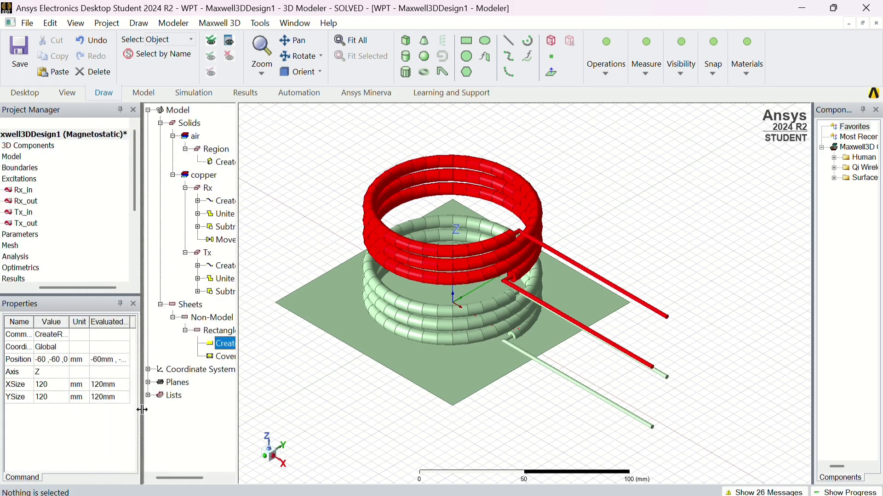
left_click(62, 362)
left_click(62, 361)
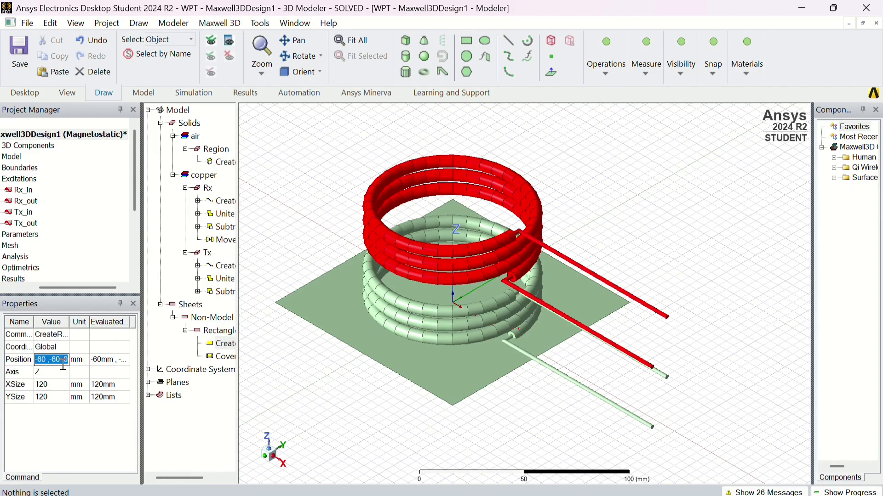
left_click(68, 359)
key("BackSpace")
type("pl")
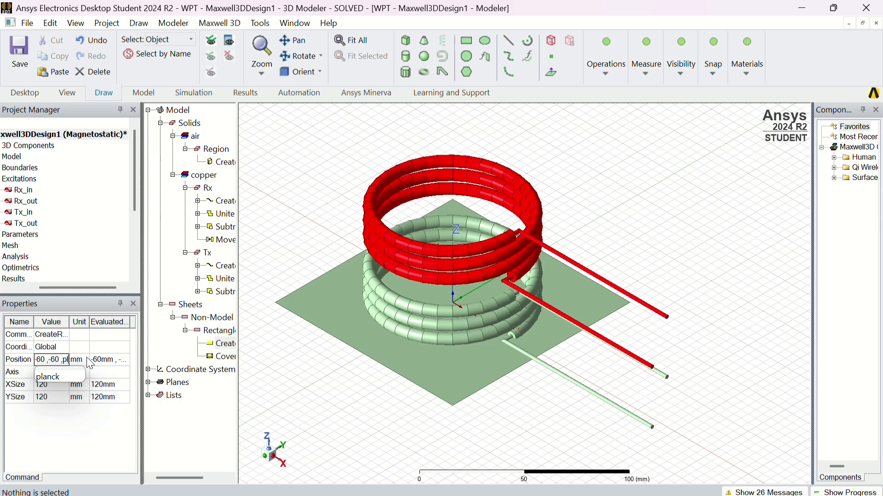
type("ate")
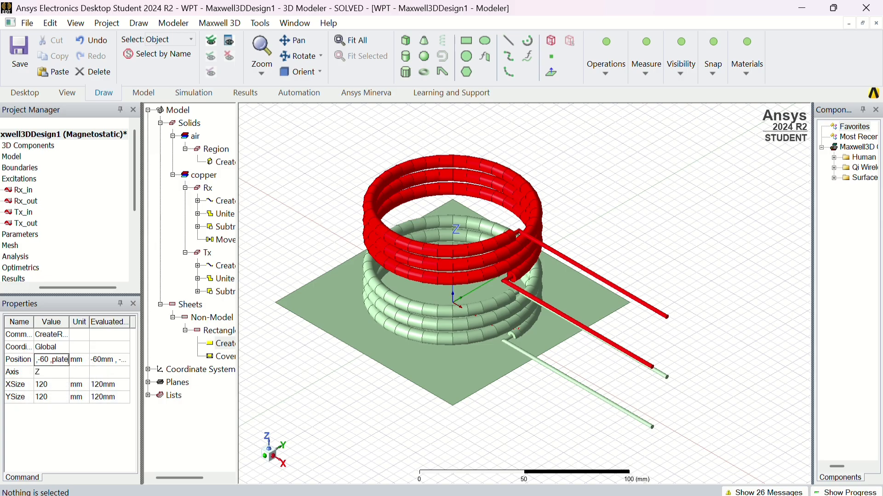
key("Return")
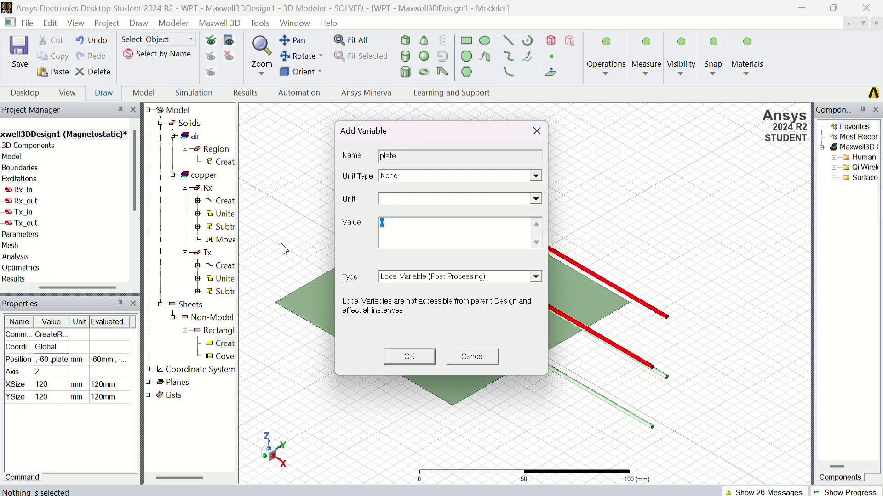
Define the plate variable as a Length in mm with the value 30.
left_click(443, 180)
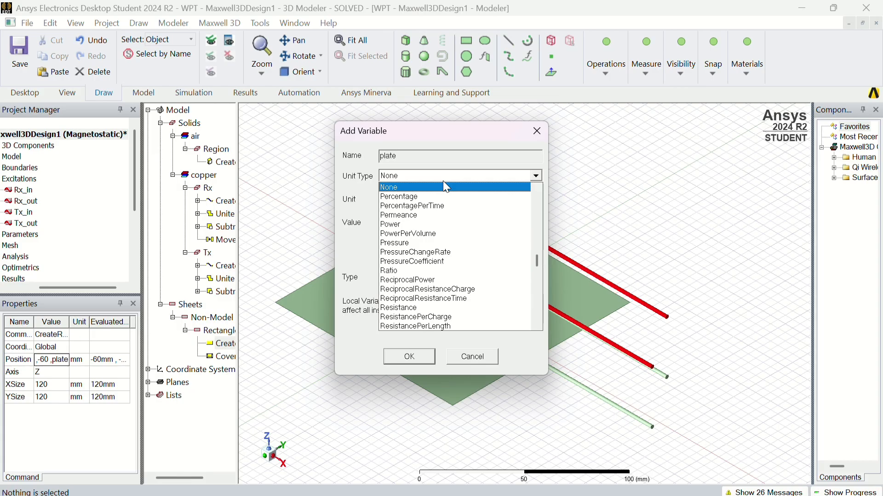
scroll(445, 219, "up", 10)
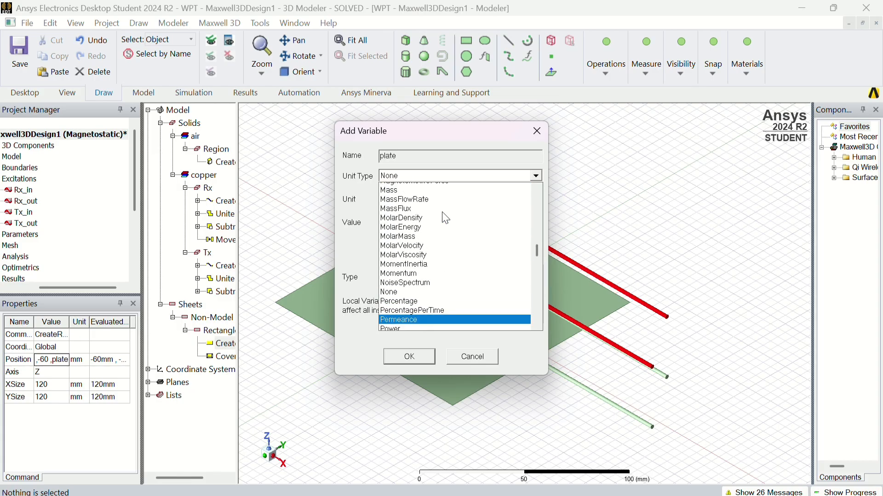
left_click(426, 215)
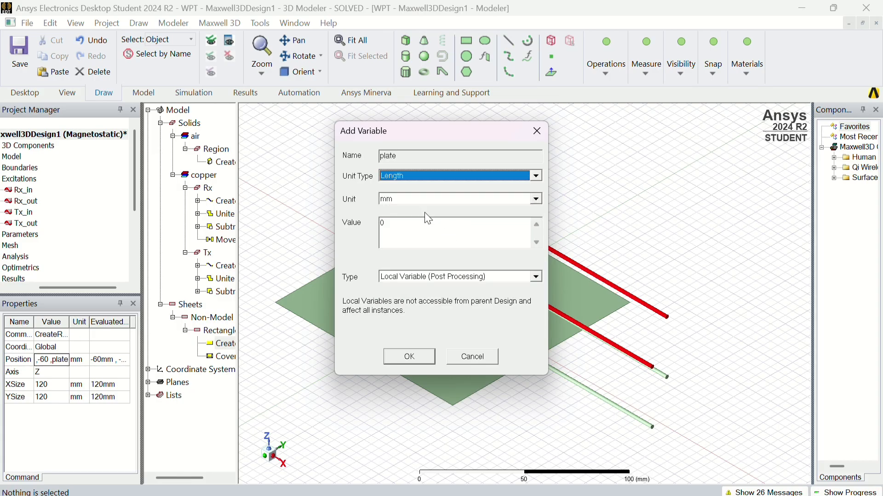
left_click(427, 223)
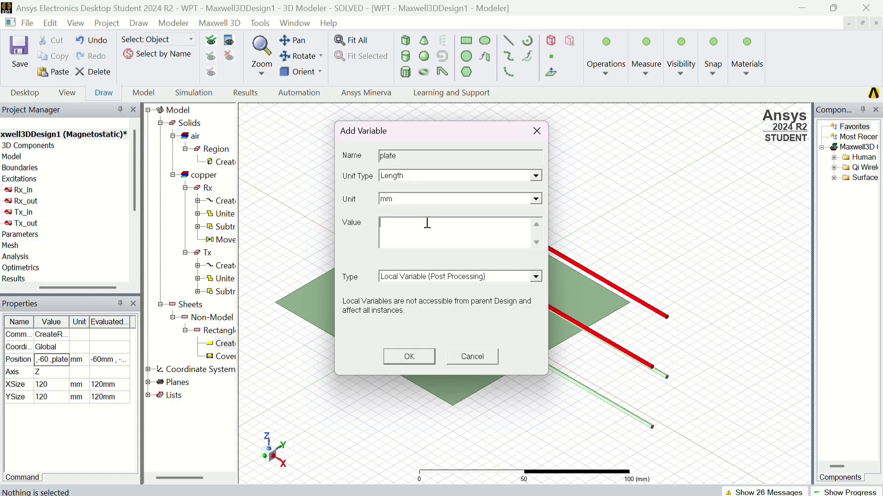
type("30")
key("Return")
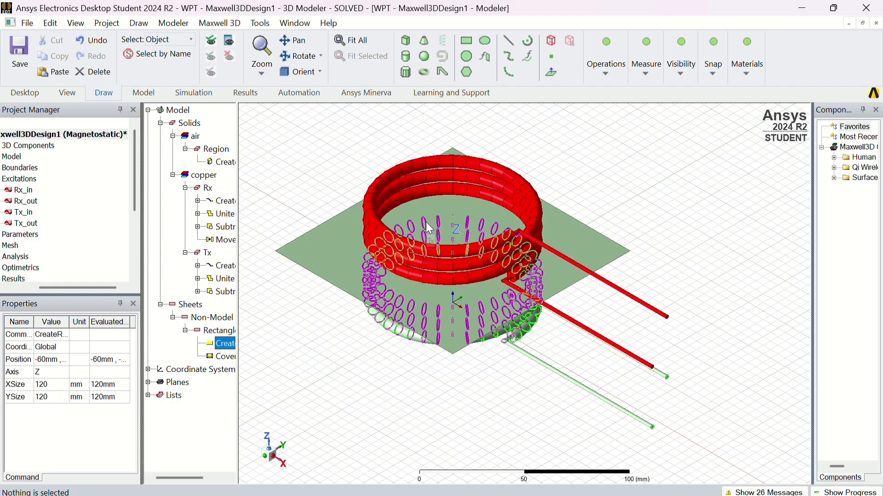
left_click(745, 203)
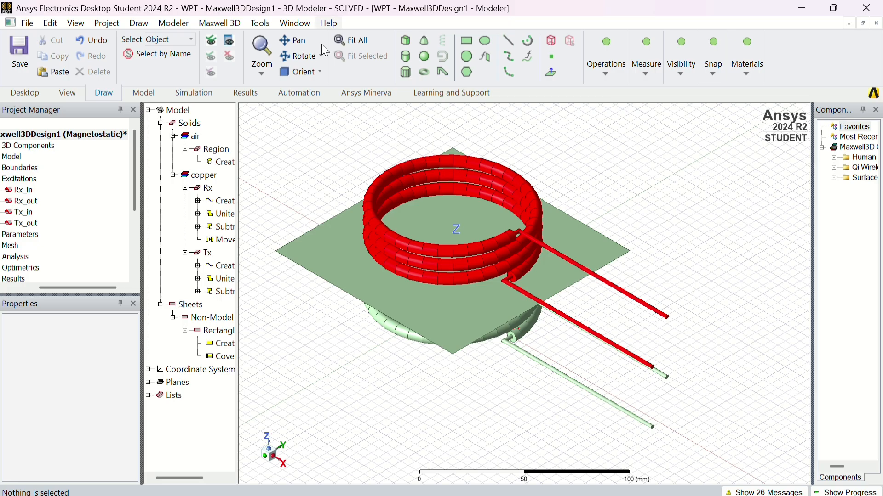
Inspect the rectangle's placement relative to the coils from the top, from a rotated angle and in the default oblique view.
left_click(322, 74)
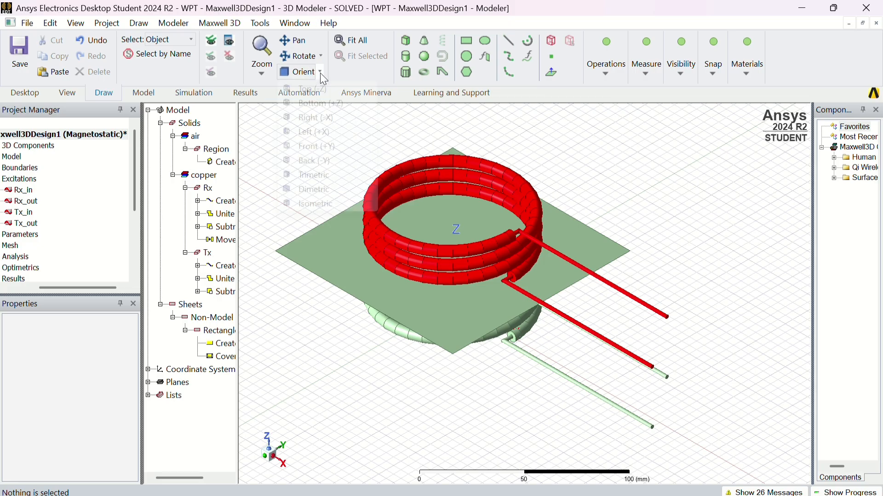
left_click(325, 89)
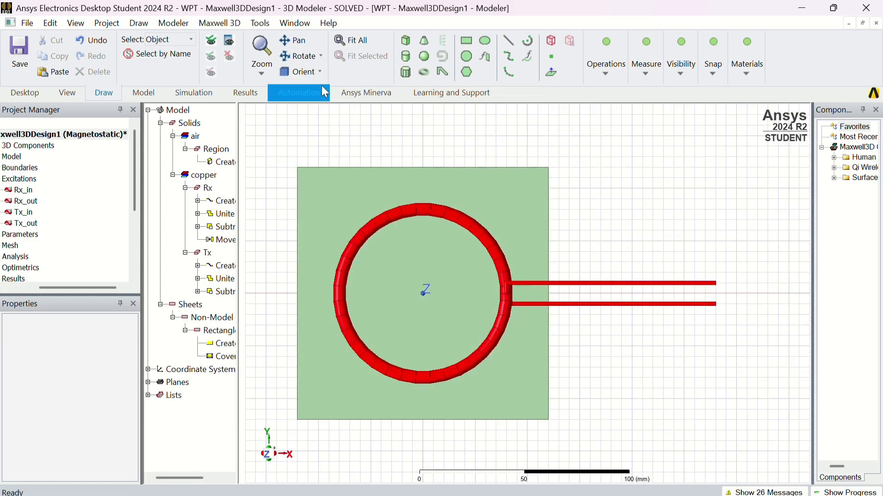
left_click_drag(270, 449, 252, 374)
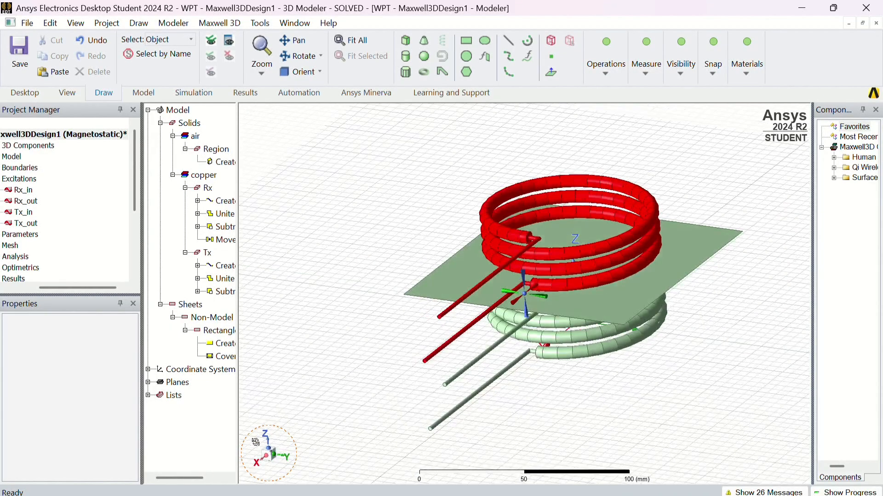
left_click(303, 74)
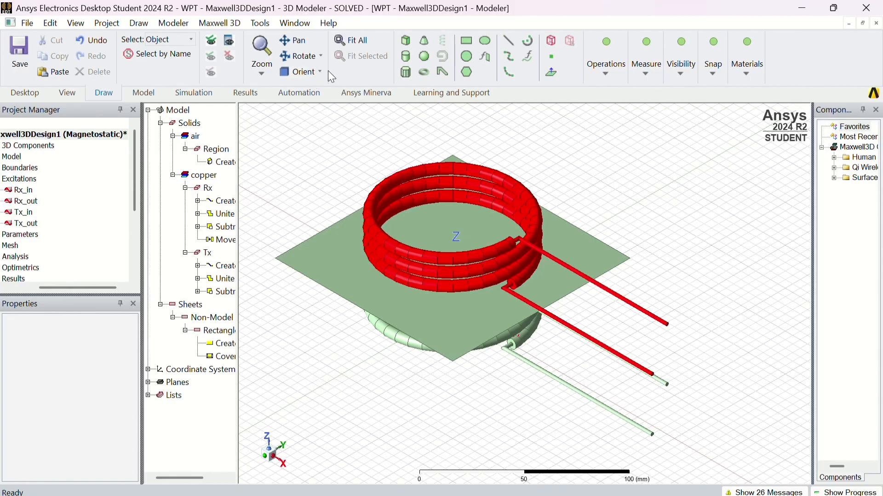
In an isometric view, plot the Mag_B field on the rectangle using AllObjects as the volume.
left_click(321, 72)
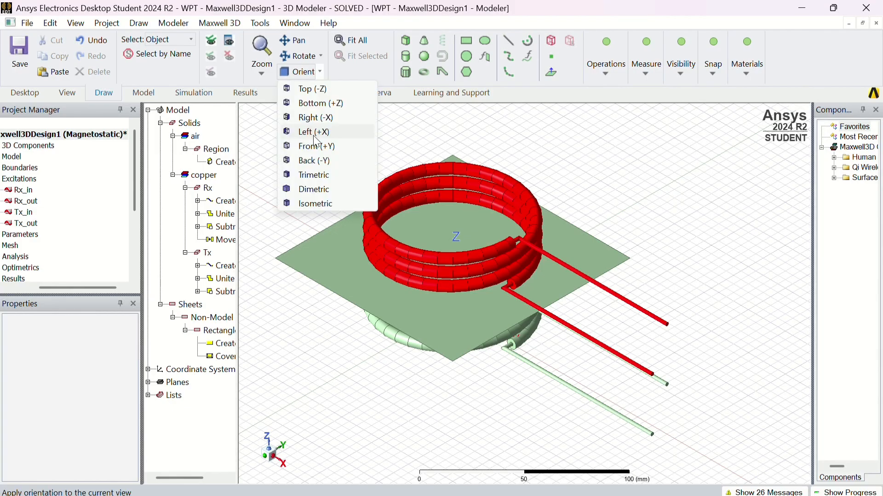
left_click(316, 204)
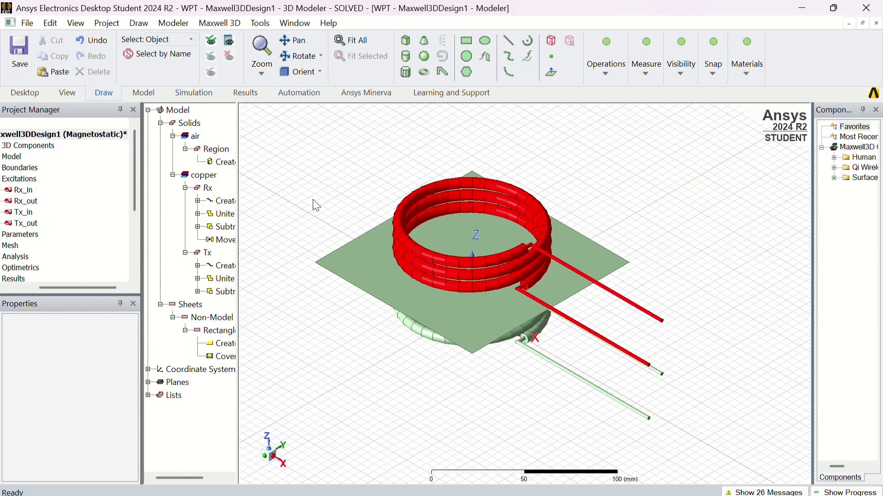
left_click(340, 258)
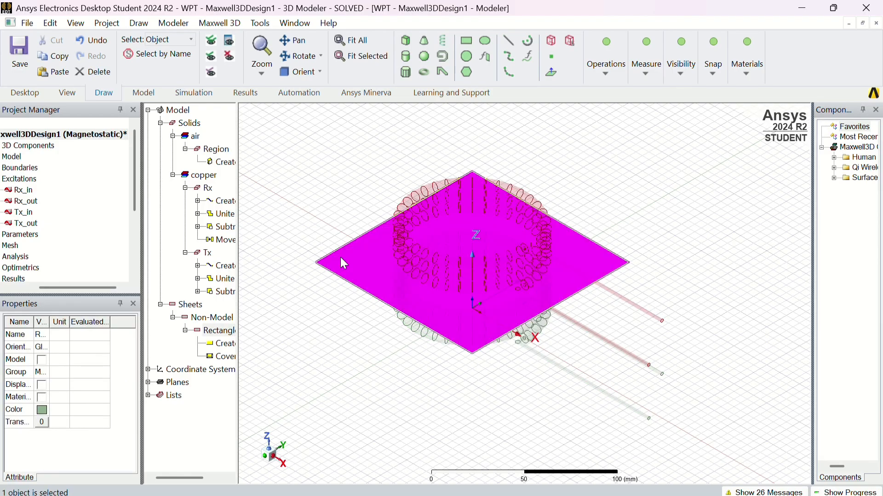
right_click(345, 263)
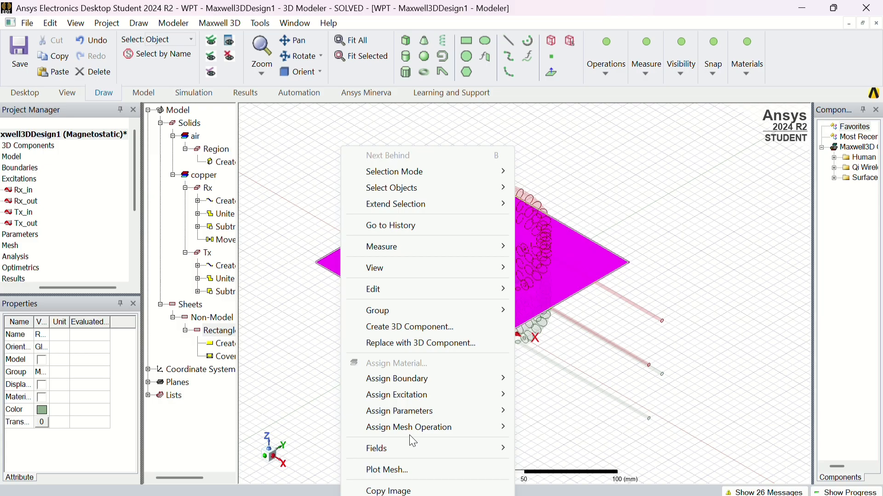
mouse_move(411, 452)
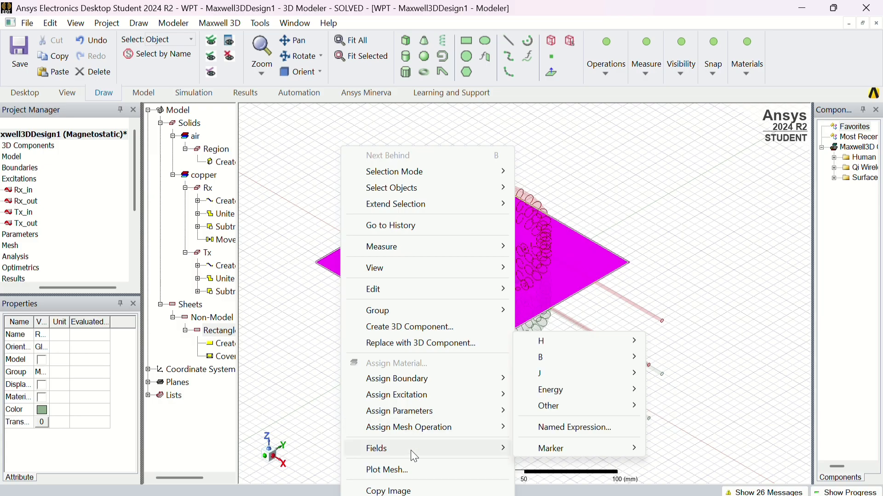
mouse_move(595, 354)
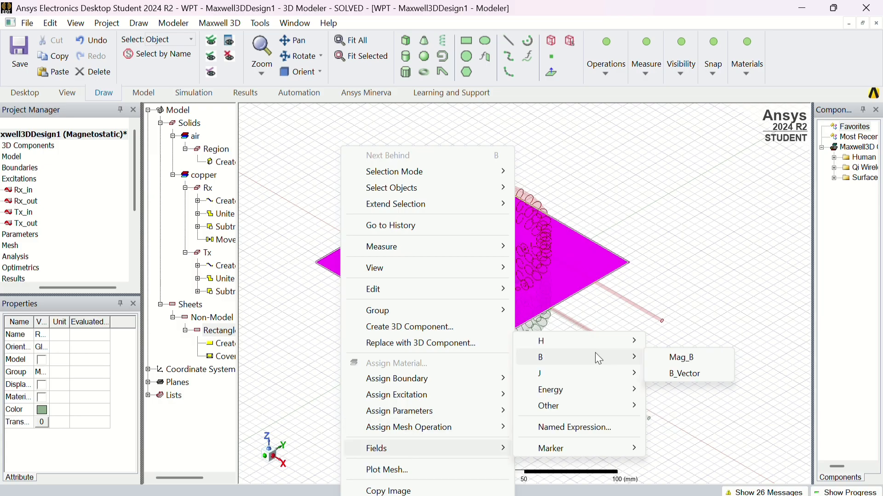
left_click(674, 357)
left_click(569, 220)
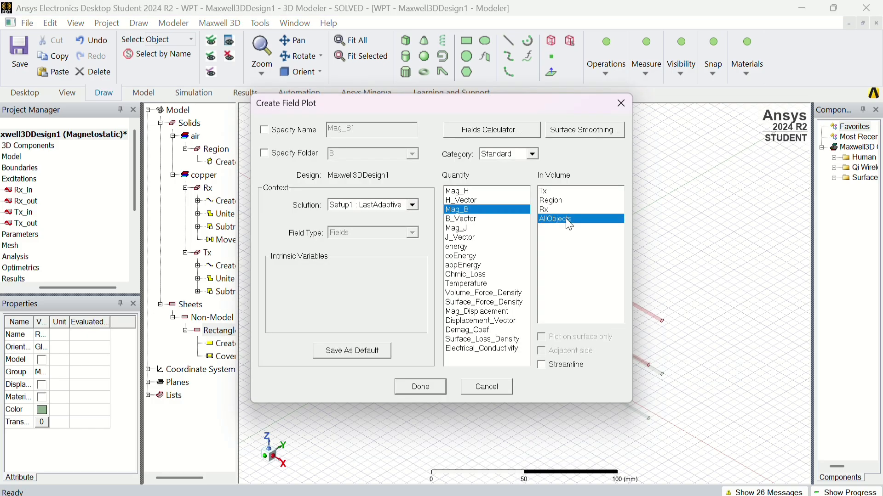
left_click(420, 386)
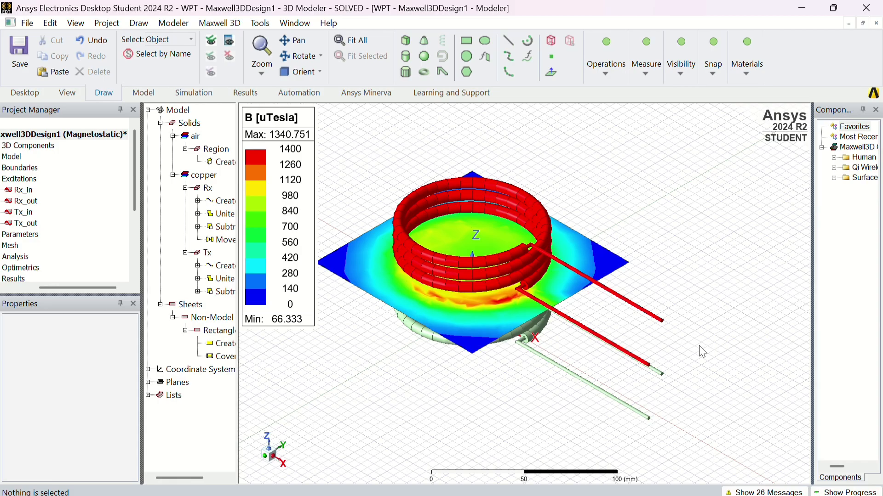
Delete the B field overlay folder together with all its plots.
left_click(29, 288)
scroll(32, 276, "down", 3)
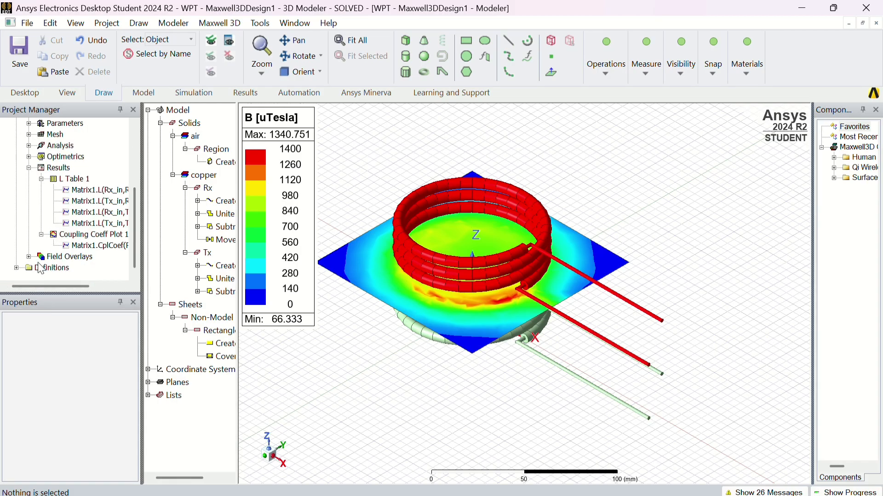
left_click(29, 257)
left_click(54, 269)
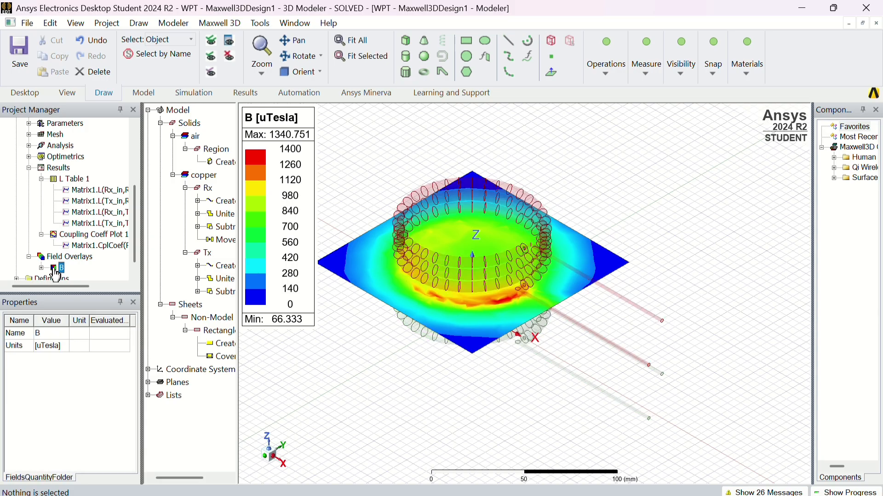
left_click(94, 72)
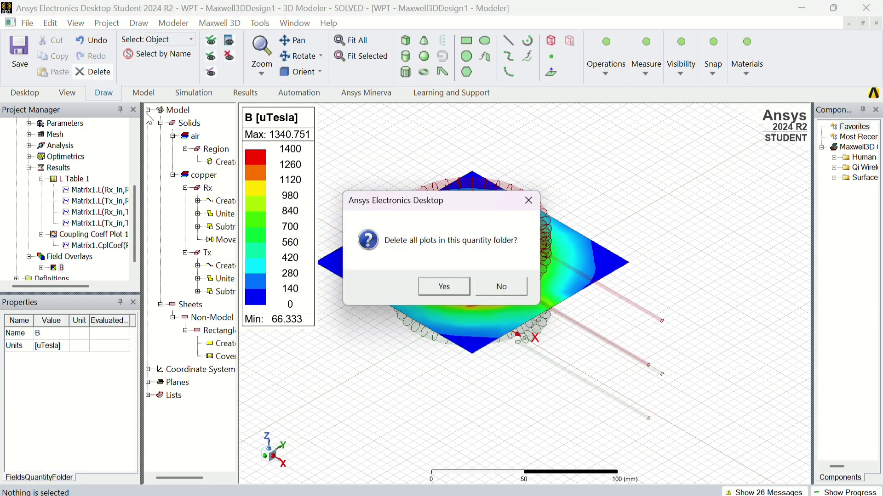
left_click(459, 289)
Try to plot the B_Vector field on the rectangle with Rx as the volume.
left_click(478, 331)
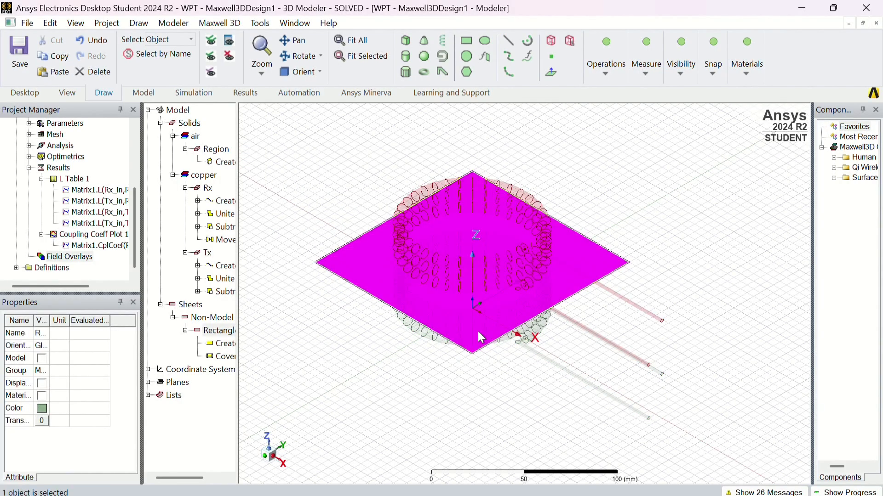
right_click(477, 329)
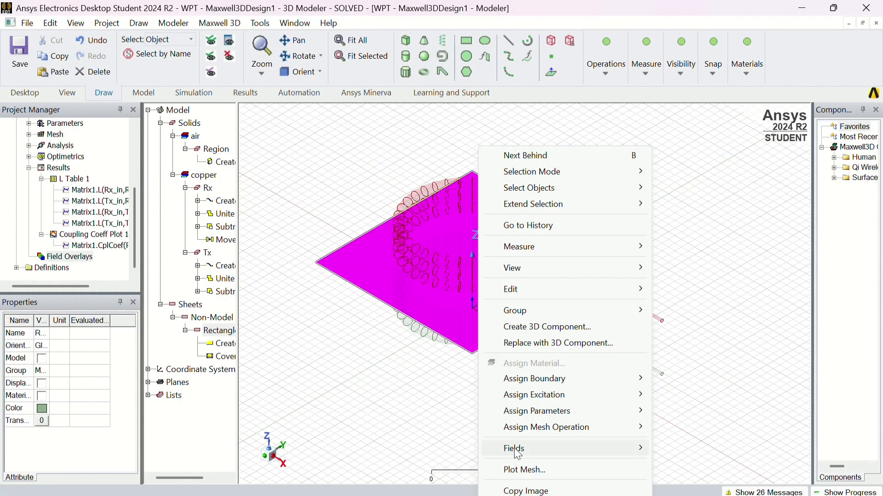
mouse_move(544, 448)
mouse_move(694, 368)
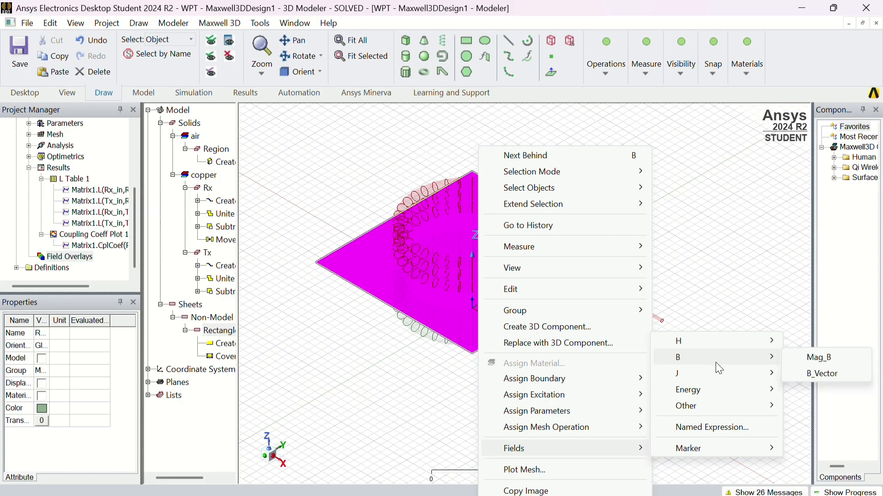
left_click(793, 374)
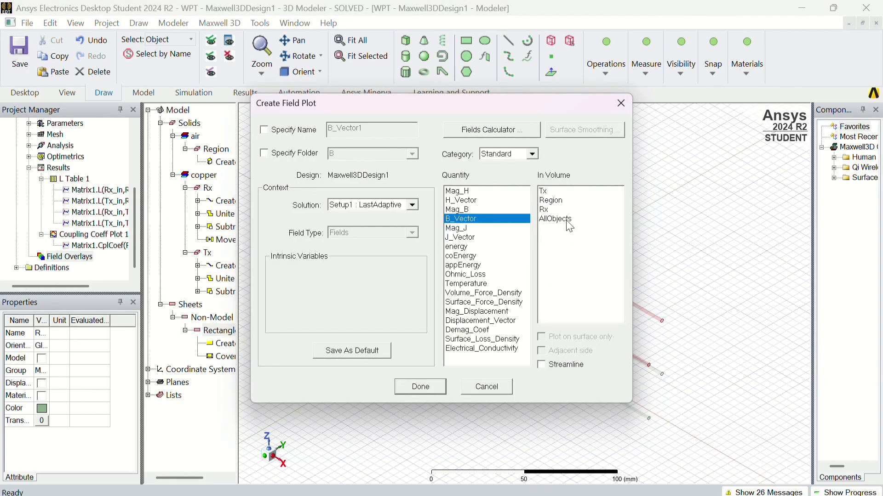
left_click(567, 209)
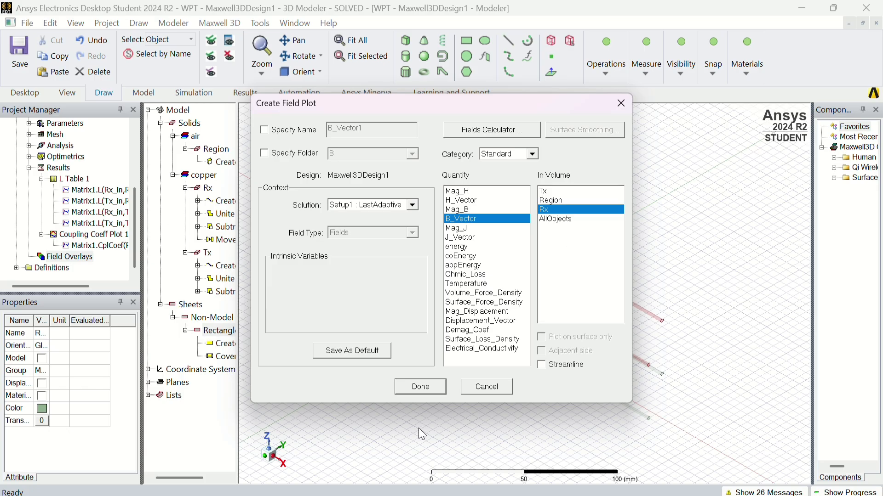
left_click(421, 386)
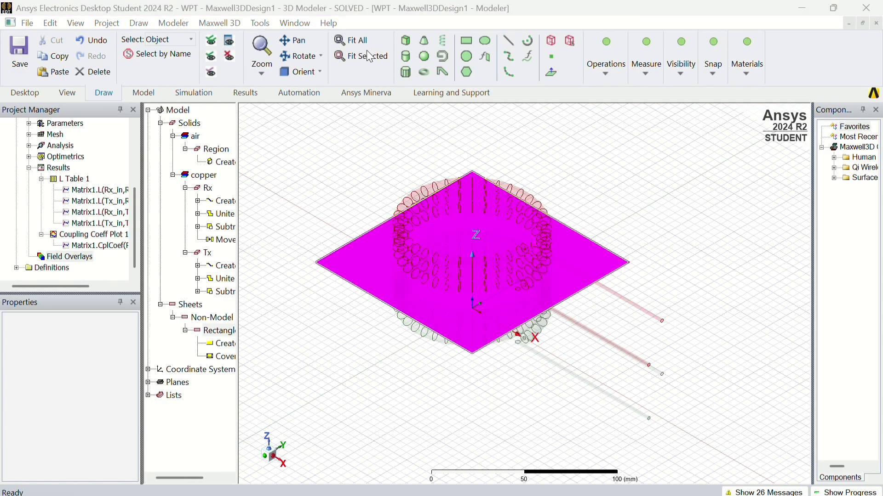
Plot the B_Vector field on the rectangle using AllObjects as the volume, and deselect the rectangle.
right_click(368, 244)
mouse_move(445, 453)
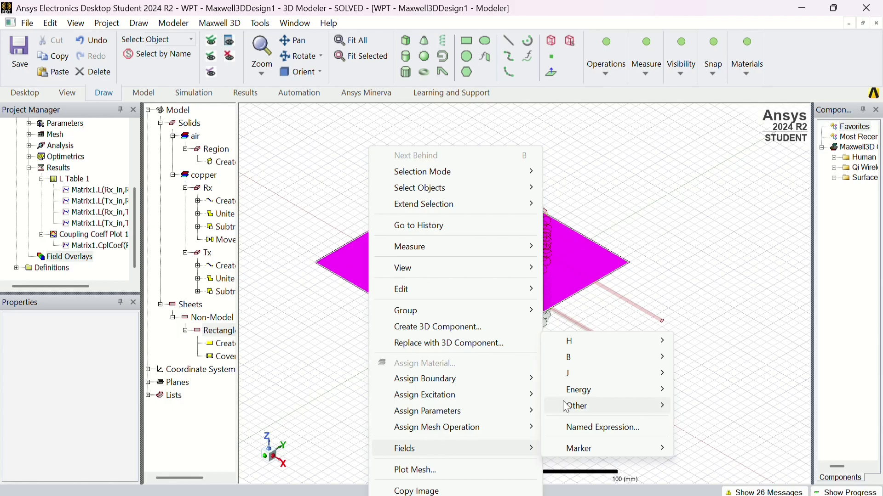
mouse_move(600, 361)
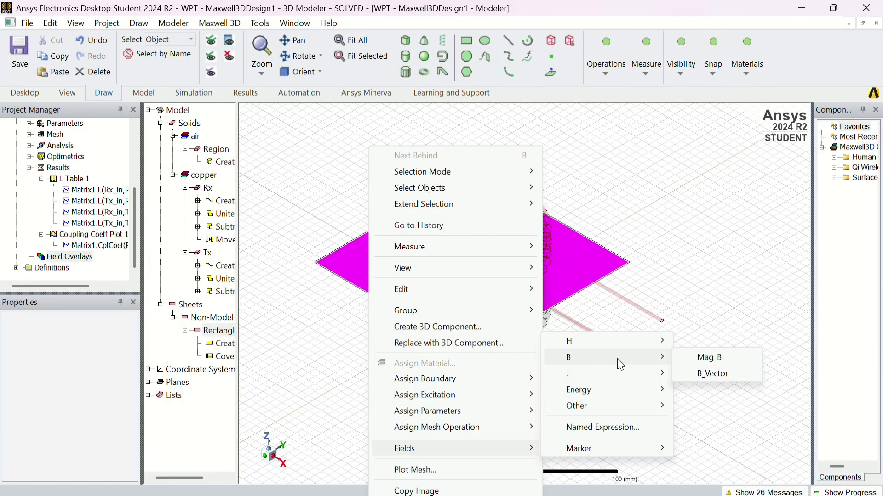
left_click(692, 372)
left_click(566, 219)
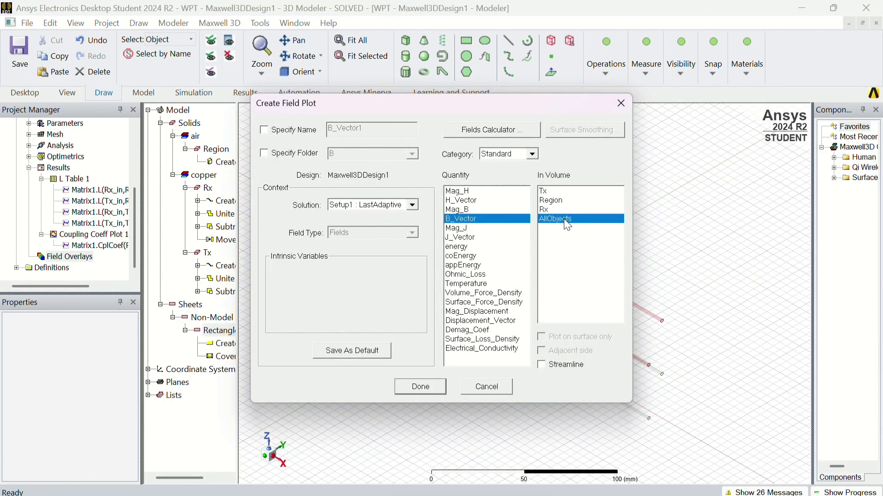
left_click(420, 386)
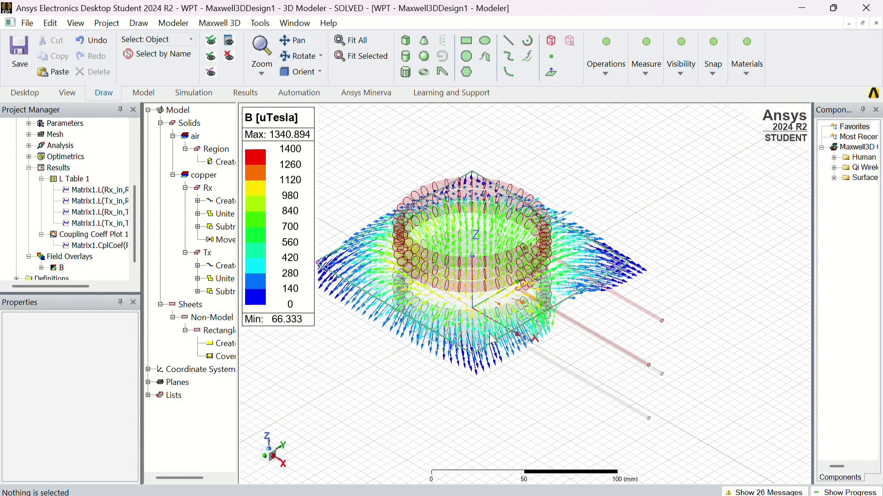
left_click(674, 215)
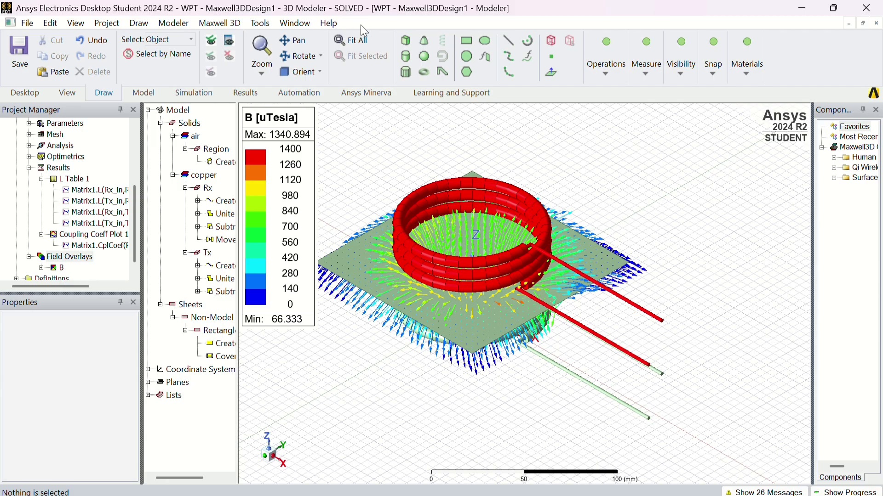
Examine the B_Vector1 and Mag_B1 field overlays one at a time and then together on the rectangle.
scroll(108, 251, "down", 1)
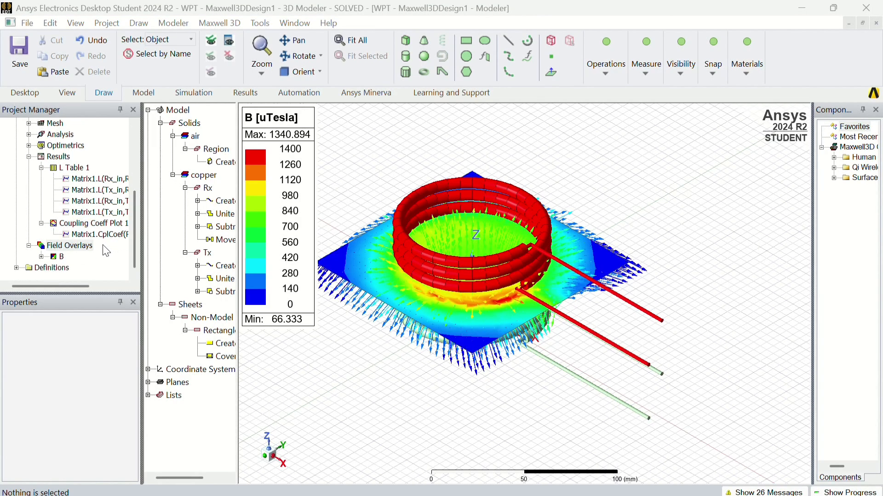
left_click(56, 257)
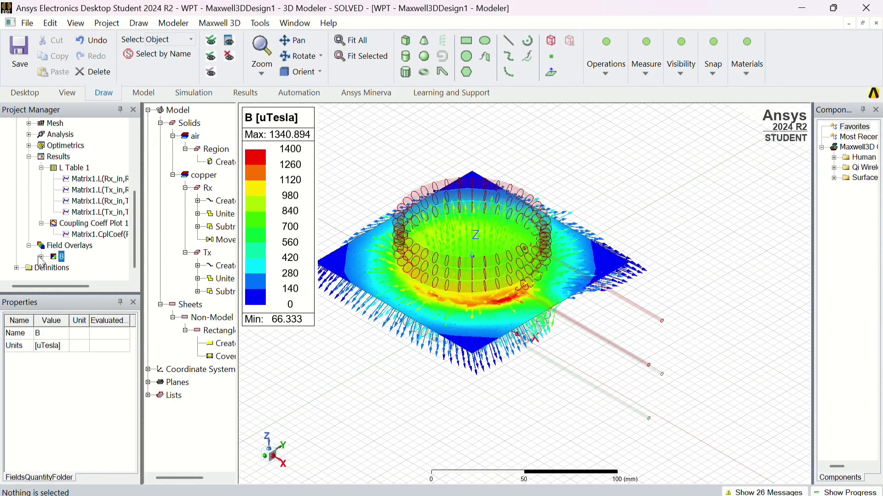
left_click(41, 256)
left_click(81, 258)
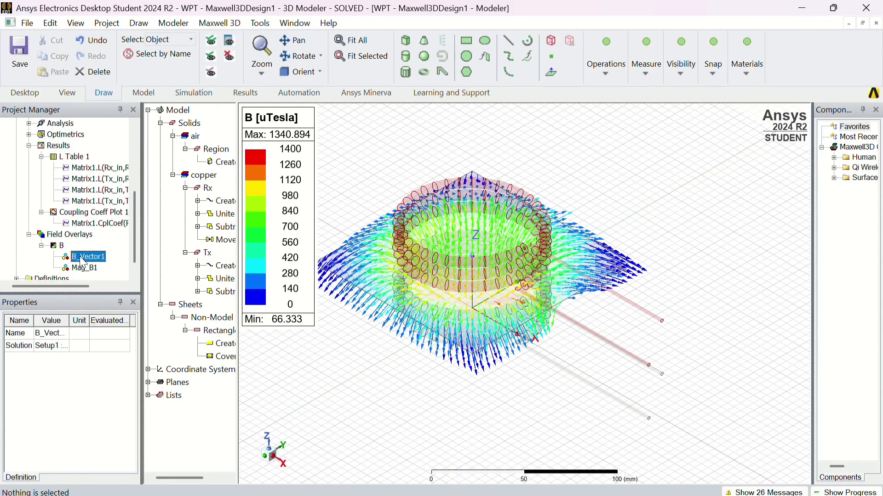
left_click(83, 267)
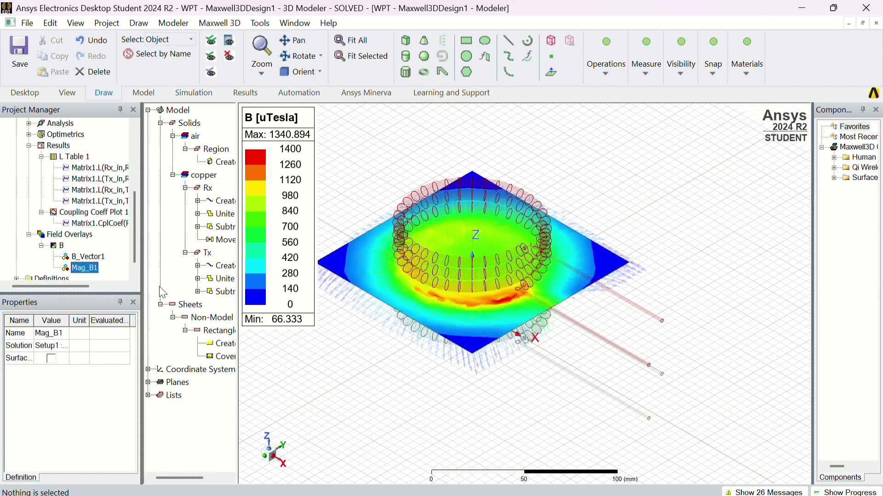
left_click(454, 423)
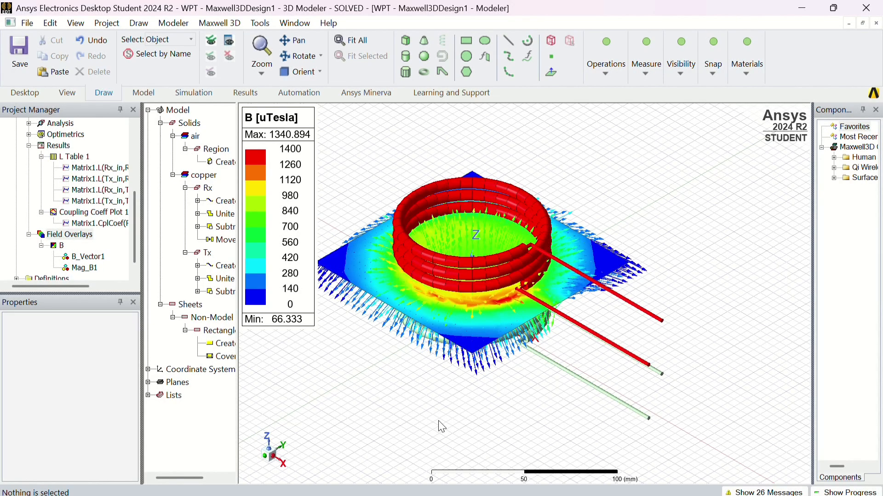